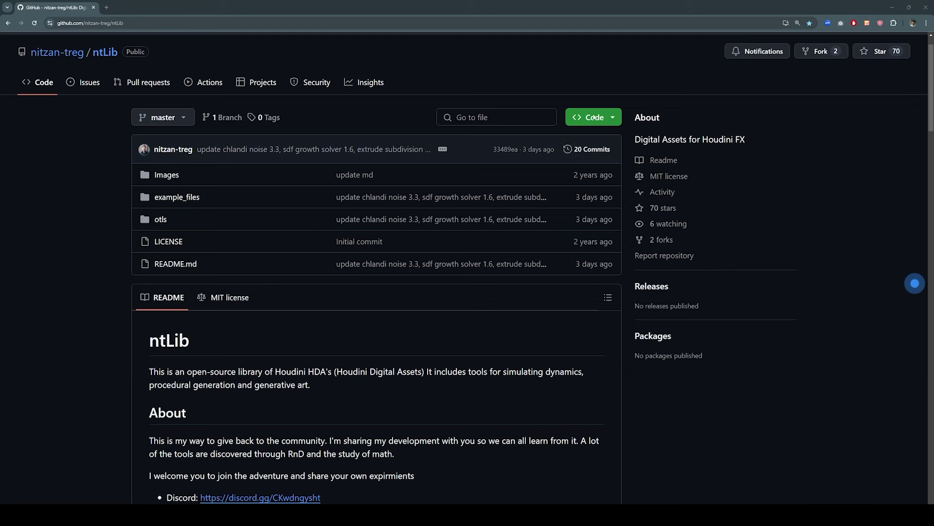
Download the ntLib repository as a ZIP archive.
click(593, 116)
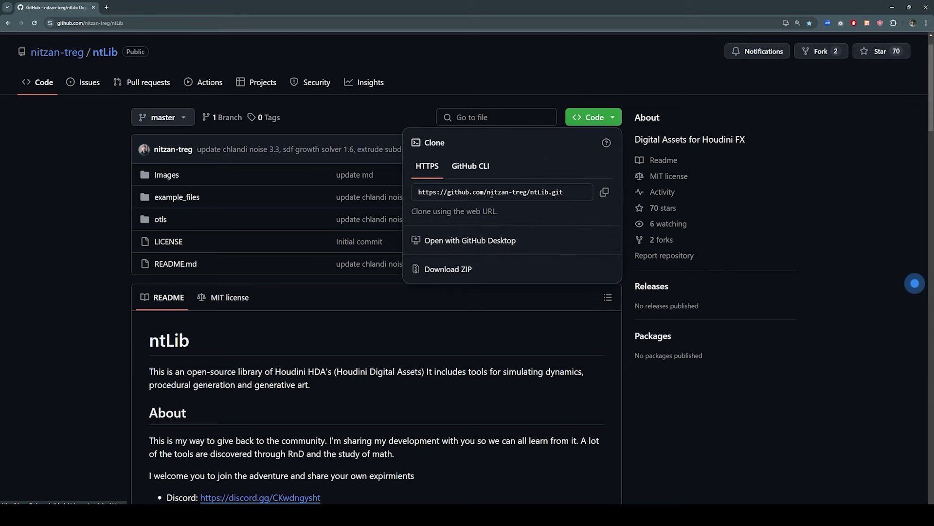
click(448, 269)
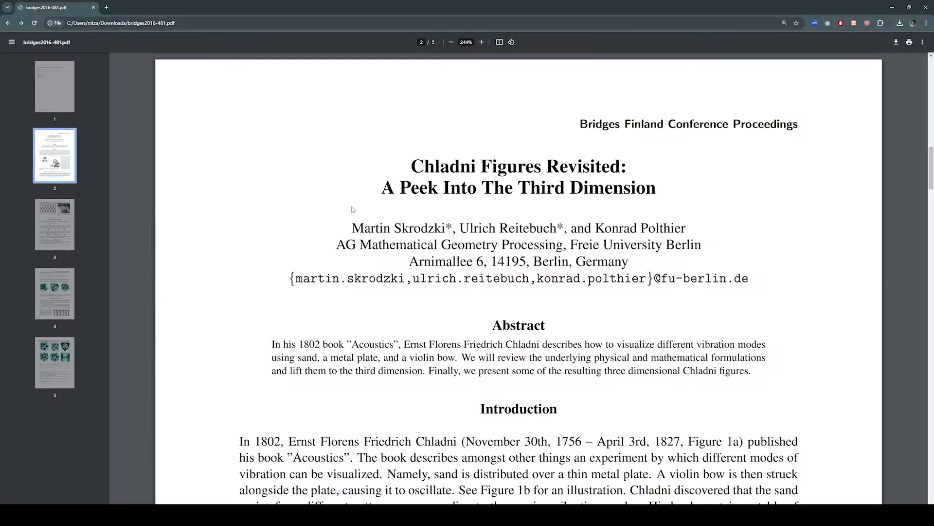
Read through the Chladni figures paper up to equation (6), the generalization to the third dimension.
scroll(353, 210, down, 12)
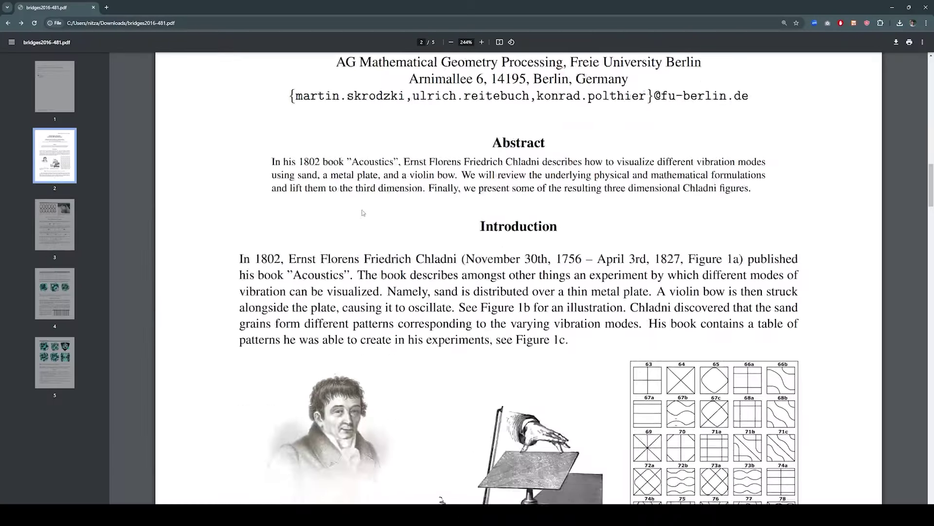
scroll(365, 213, down, 20)
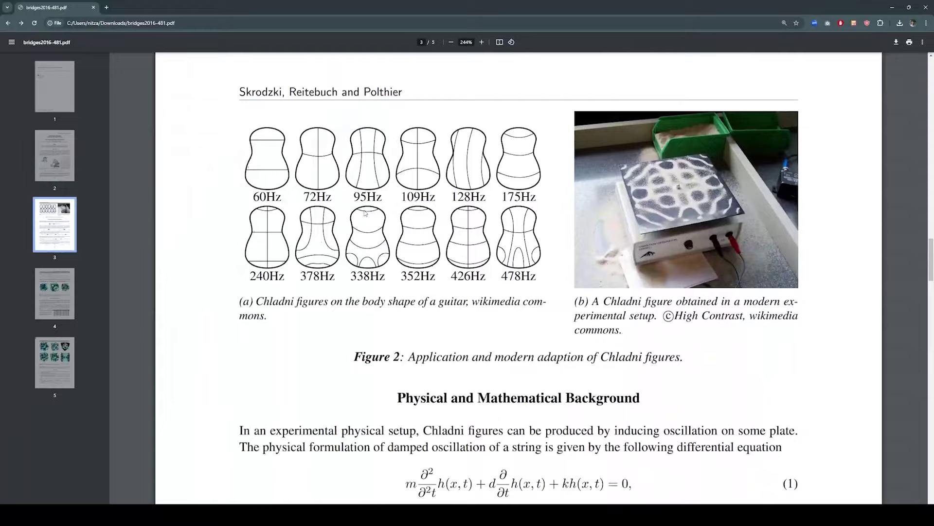
scroll(367, 207, down, 10)
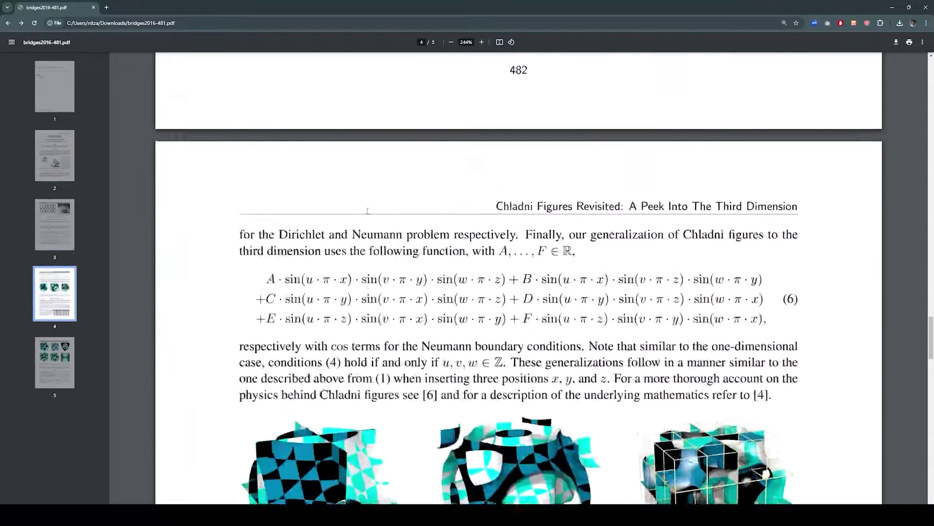
ctrl+scroll(367, 210, down, 5)
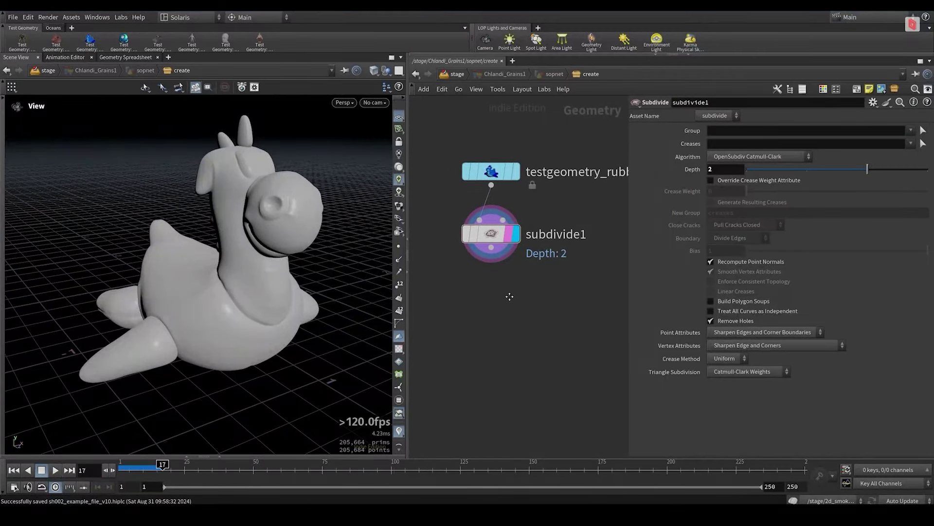
Add a Chlandi Noise node below subdivide1, connect and display it, and inspect its attributes in the node info.
key(Tab)
text(chlan)
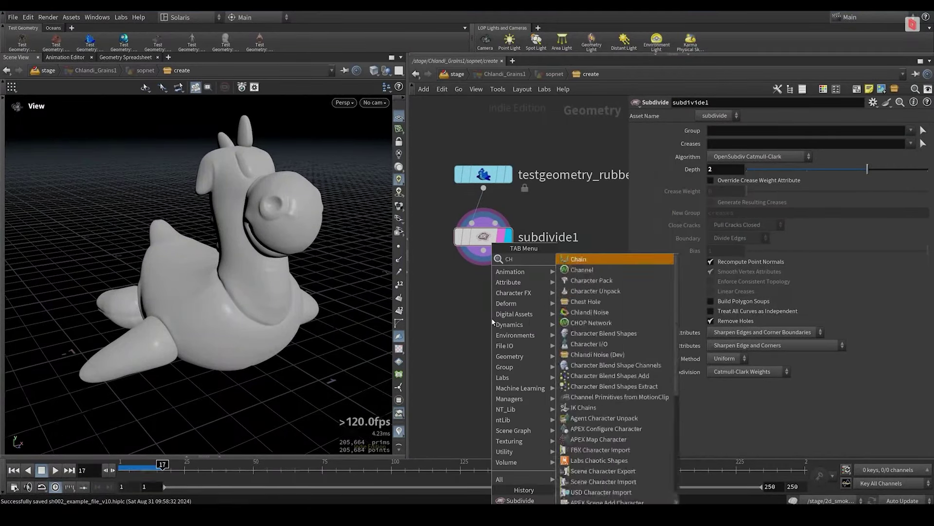
key(Return)
click(492, 322)
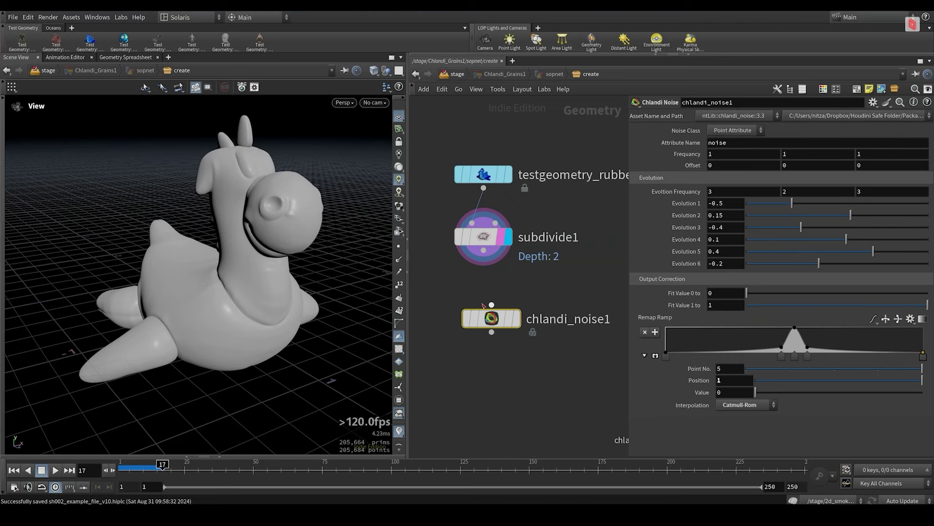
click(510, 325)
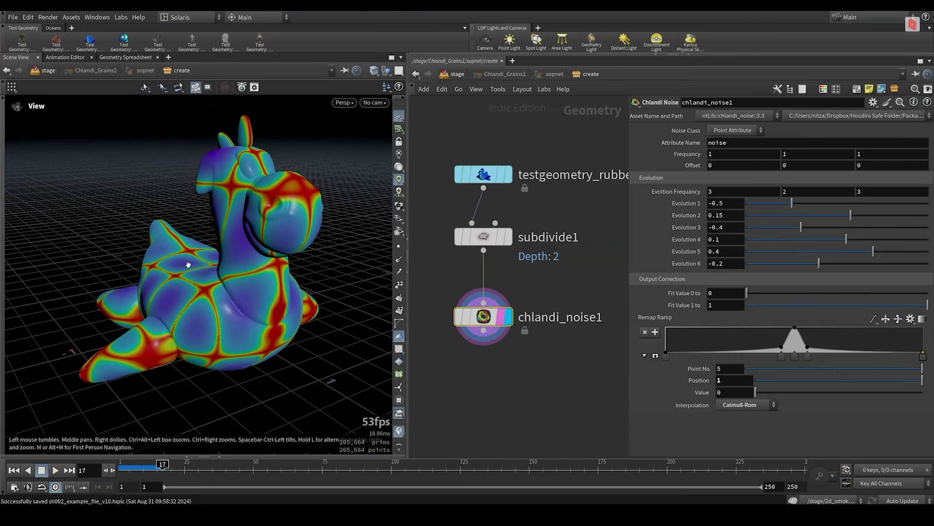
middle_click(508, 316)
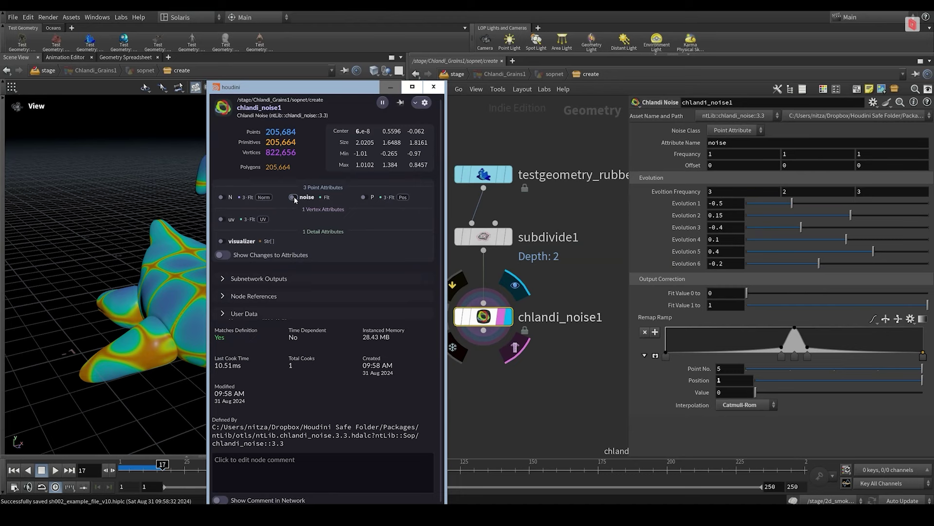
click(434, 87)
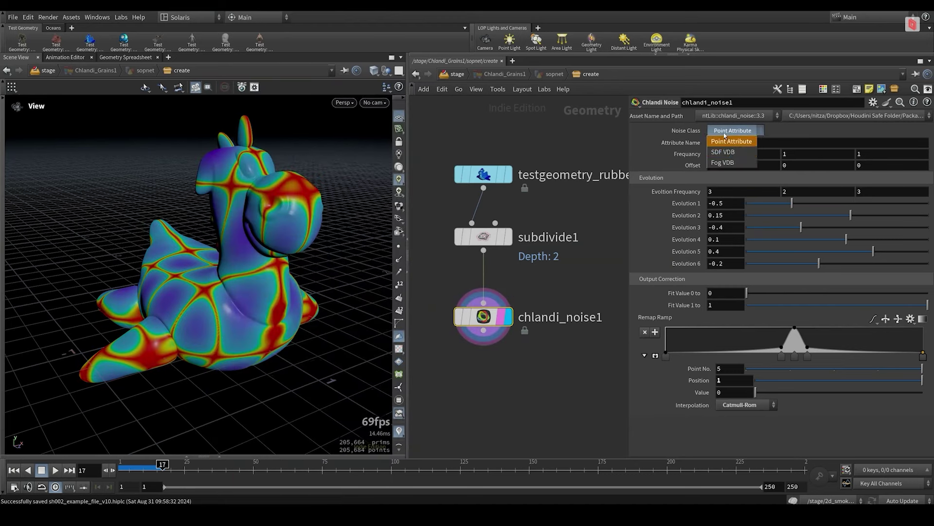
Preview the SDF VDB and Fog VDB noise classes with a voxel size of 0.01, and return the class to Point Attribute.
click(729, 152)
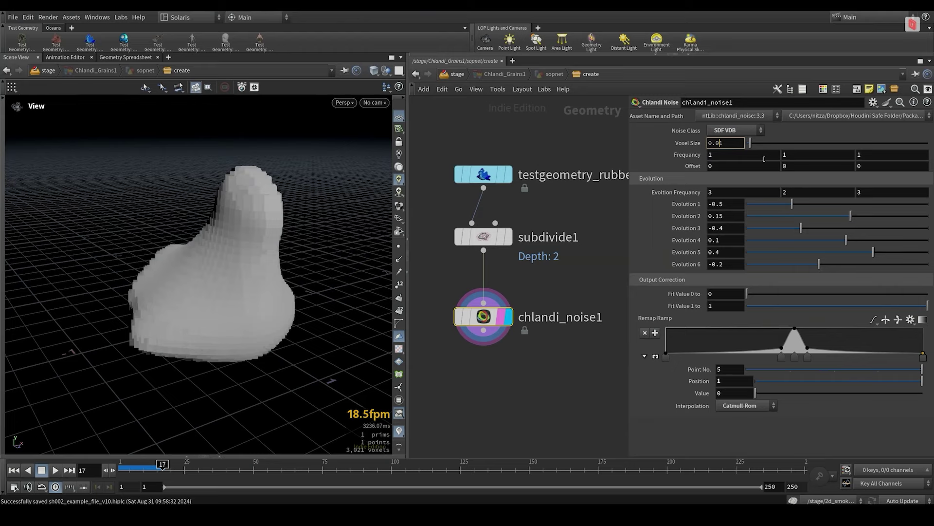
mouse_move(317, 249)
alt+mouse_down()
mouse_move(278, 251)
mouse_move(306, 253)
alt+mouse_up()
click(718, 135)
click(729, 164)
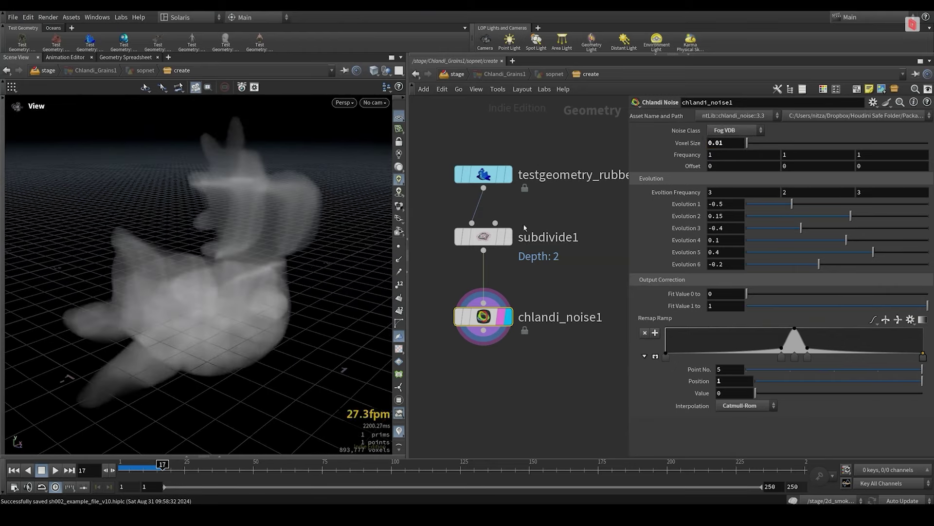
drag(250, 265, 229, 265)
click(734, 130)
click(732, 141)
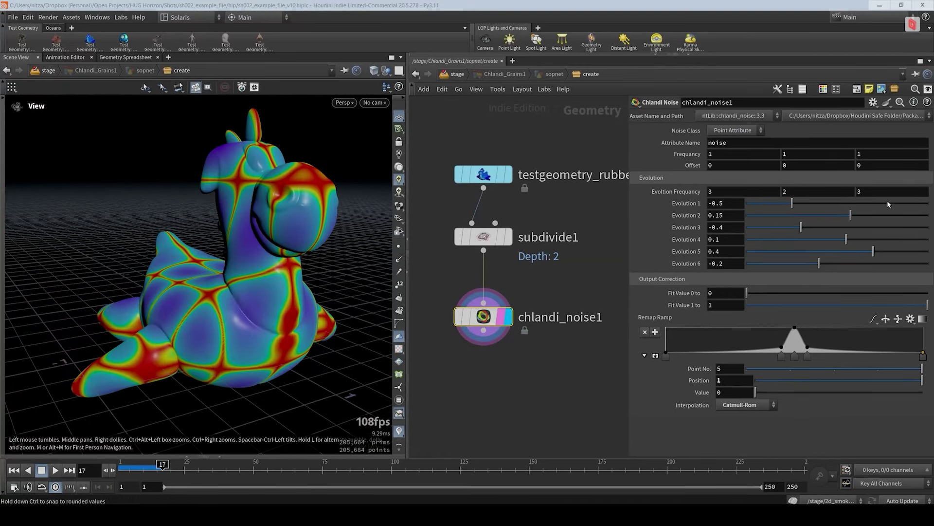
Set the noise's Evolution 1 to 0.048, Evolution 2 to 0.153, Evolution 3 to -0.19 and Evolution 4 to -0.468.
drag(888, 203, 848, 222)
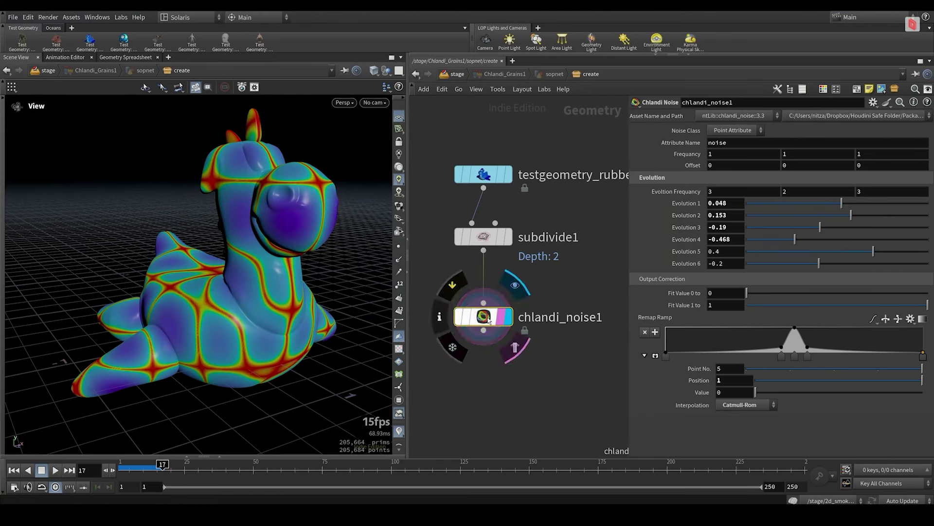
Open the Chlandi Noise asset's internal network and examine its Volume Noise, Attribute Noise and Output sections.
right_click(496, 325)
click(528, 445)
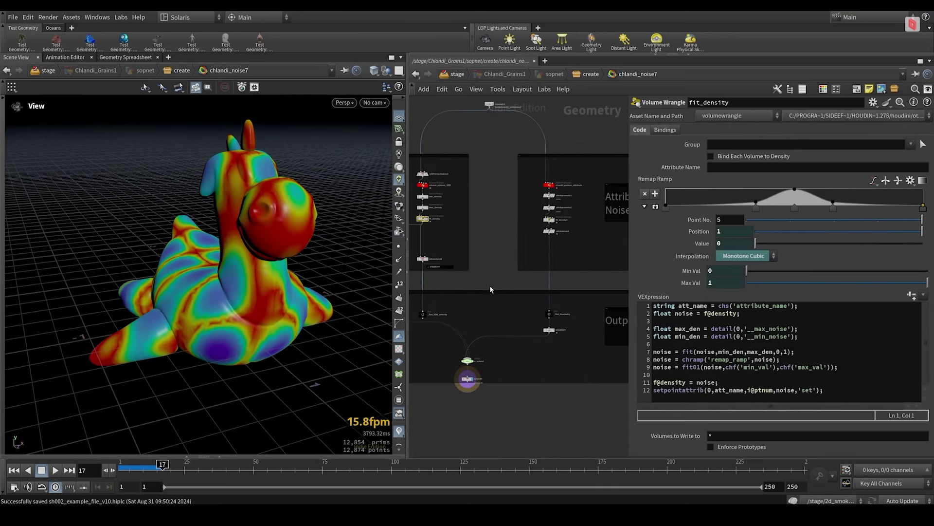
key(h)
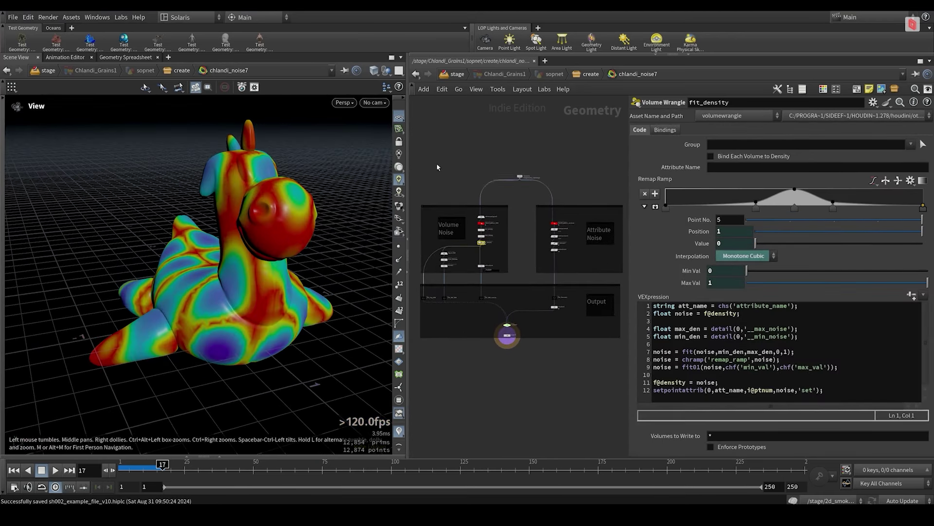
drag(477, 204, 608, 328)
drag(530, 202, 494, 226)
click(432, 274)
scroll(583, 226, up, 5)
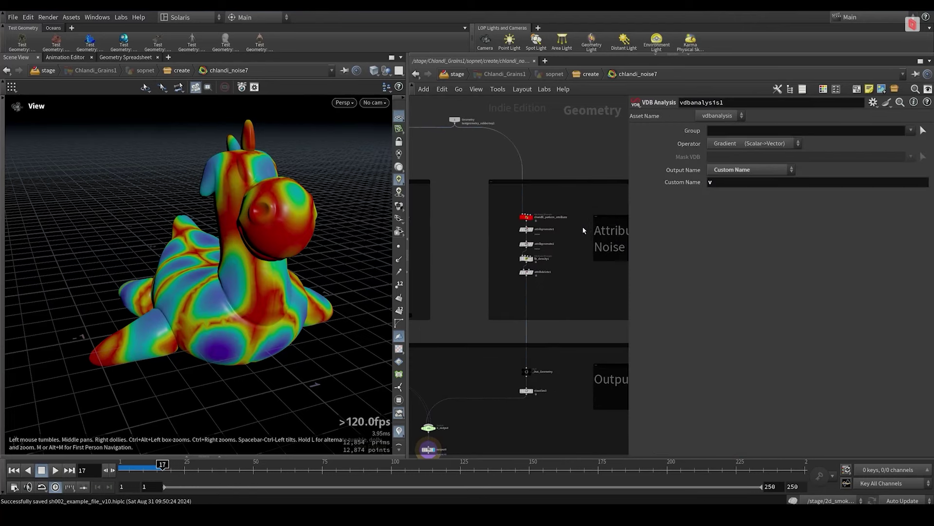
Display the chandli_pattern_attribute wrangle and examine its VEX code, comparing the p0 to p5 sine terms with the paper's formula.
scroll(536, 222, up, 5)
click(527, 209)
click(509, 208)
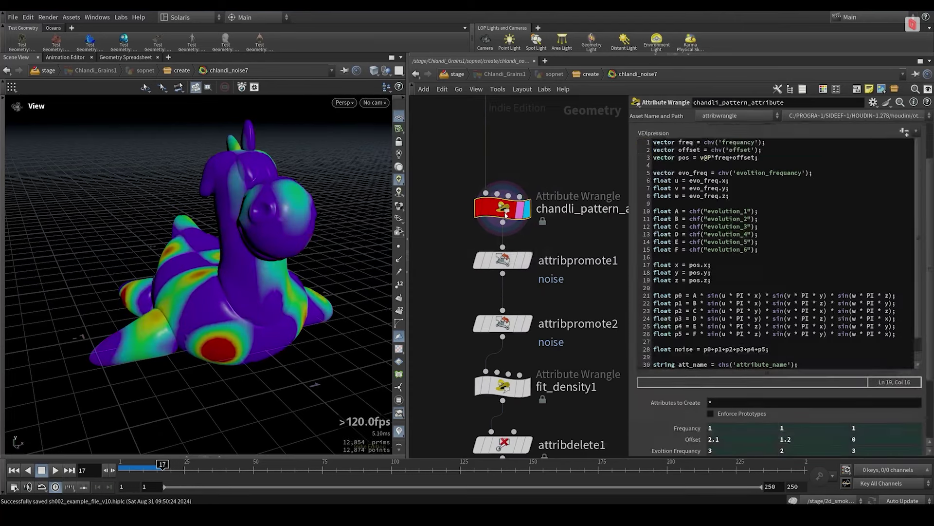
drag(664, 142, 821, 379)
click(823, 390)
scroll(867, 330, down, 2)
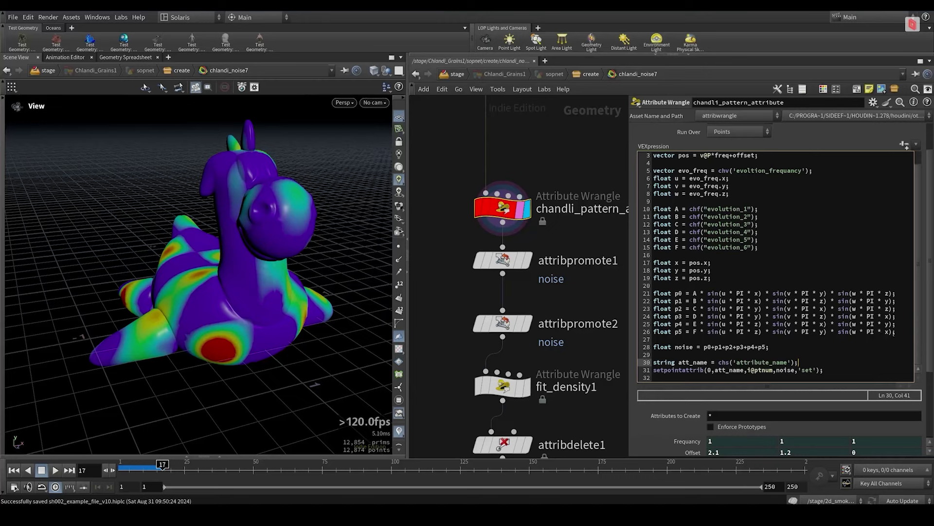
drag(897, 331, 621, 299)
drag(722, 293, 781, 294)
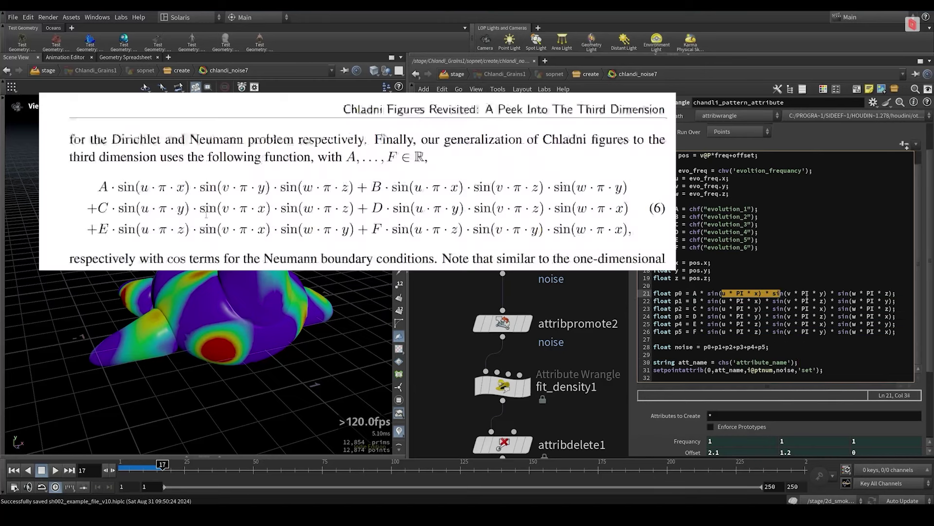
drag(654, 208, 750, 261)
click(750, 261)
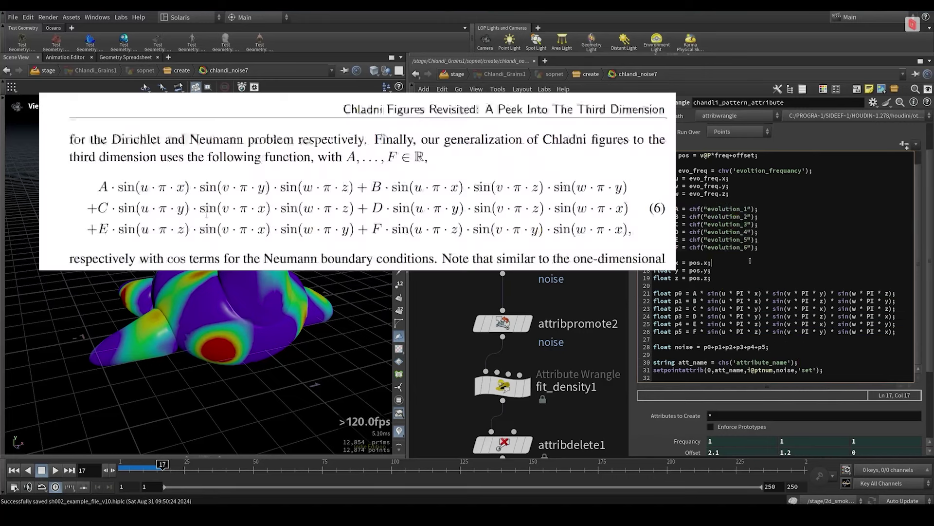
Inspect the attribpromote1 settings and display the fit_density1 wrangle to examine the remapped noise on the toy.
click(505, 263)
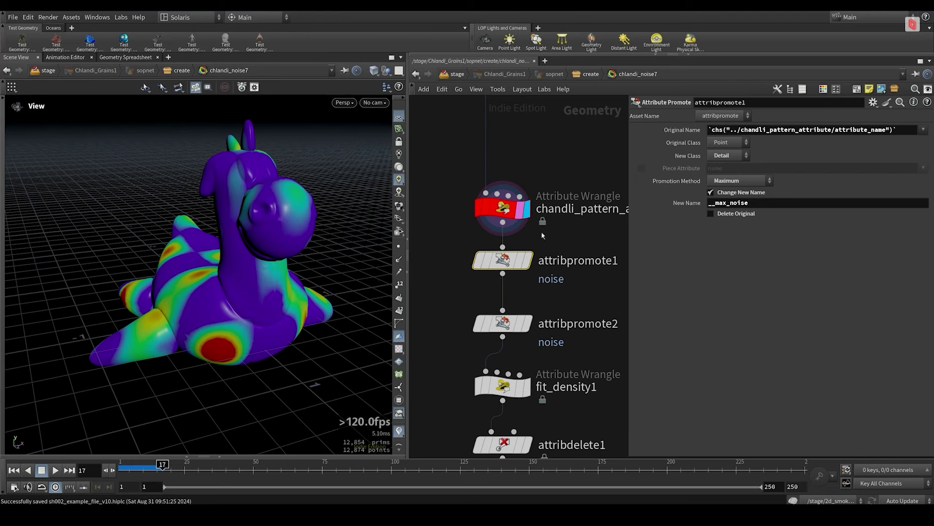
click(521, 387)
click(527, 387)
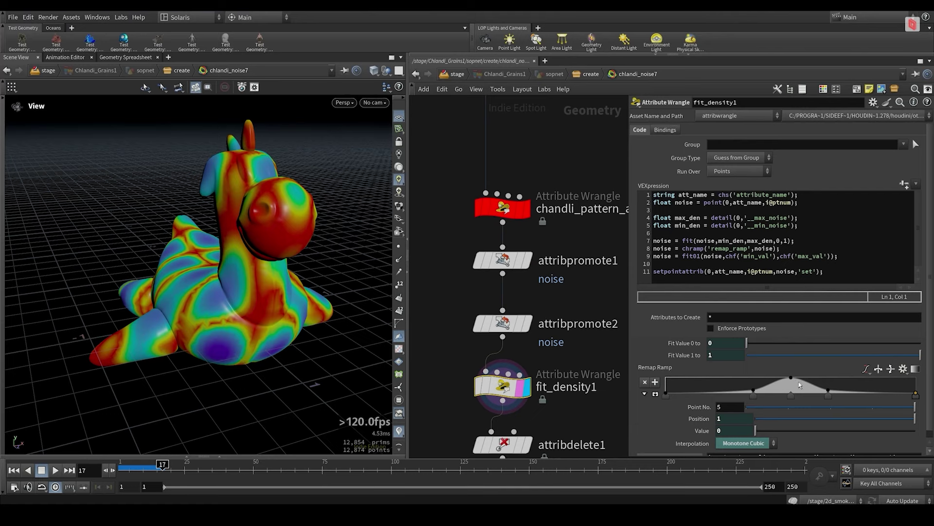
drag(231, 290, 245, 253)
Display vdbfrompolygons1 and the chlandi_pattern_VDB wrangle in the Volume Noise section to compare their volumes.
scroll(574, 397, down, 8)
middle_drag(569, 421, 553, 352)
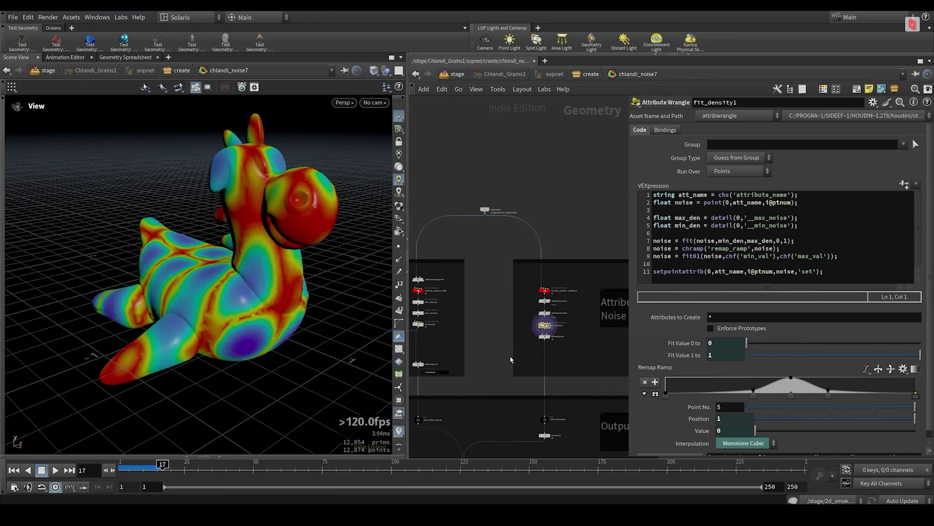
scroll(511, 359, down, 2)
scroll(436, 275, up, 6)
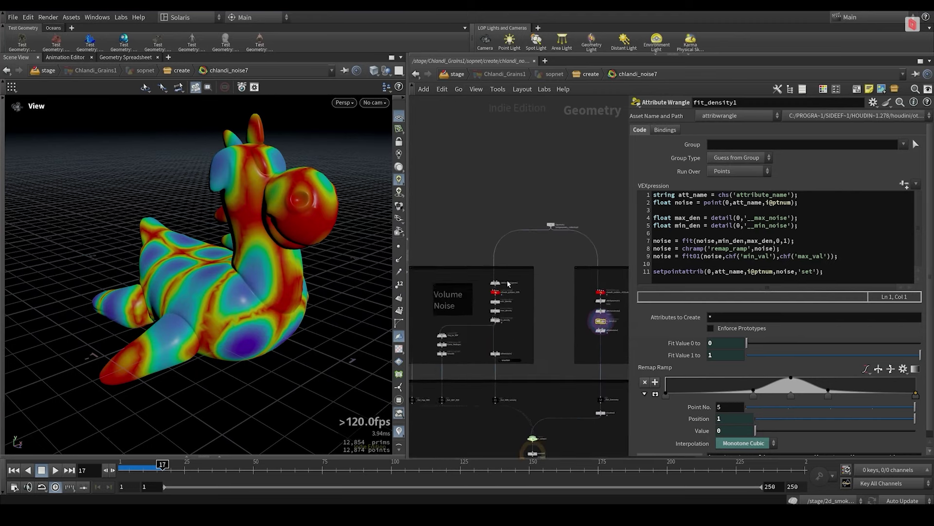
click(486, 290)
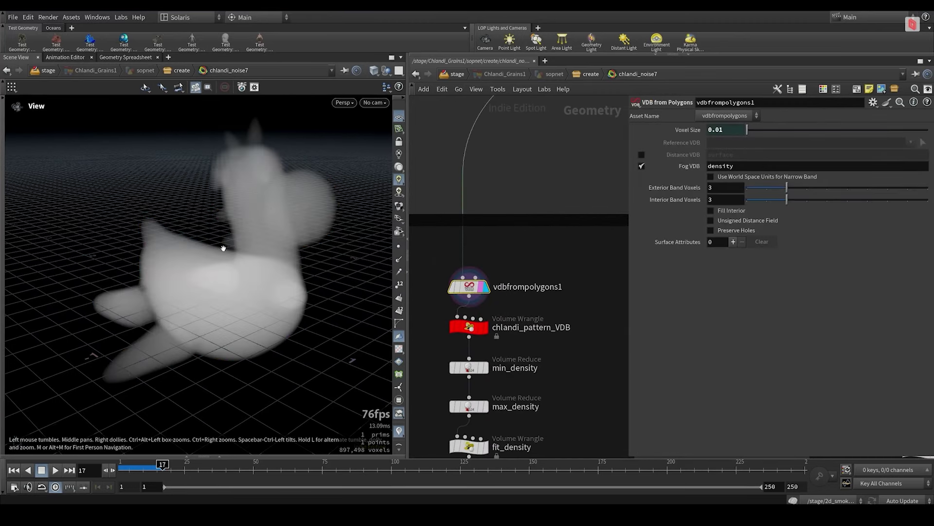
click(481, 333)
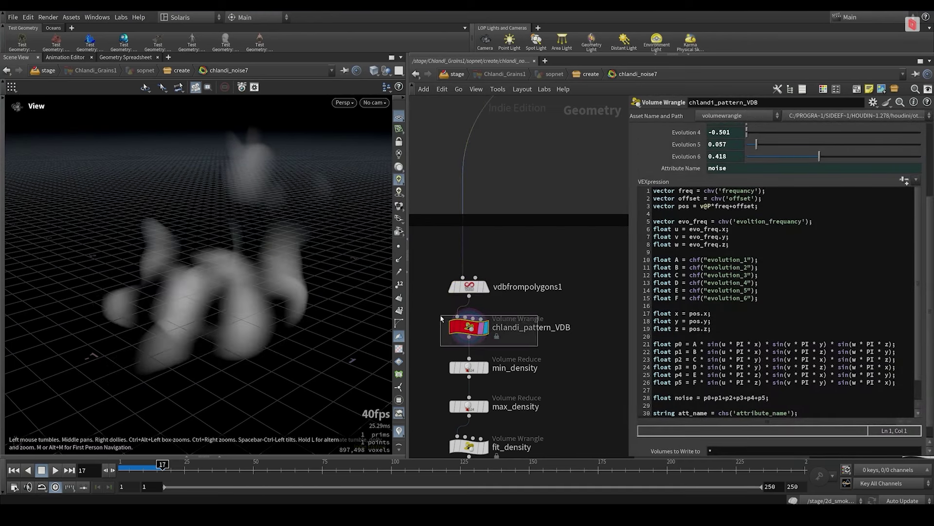
Inspect the min_density and max_density Volume Reduce nodes and display the fit_density wrangle's remapped volume.
scroll(569, 374, down, 3)
middle_drag(554, 377, 531, 314)
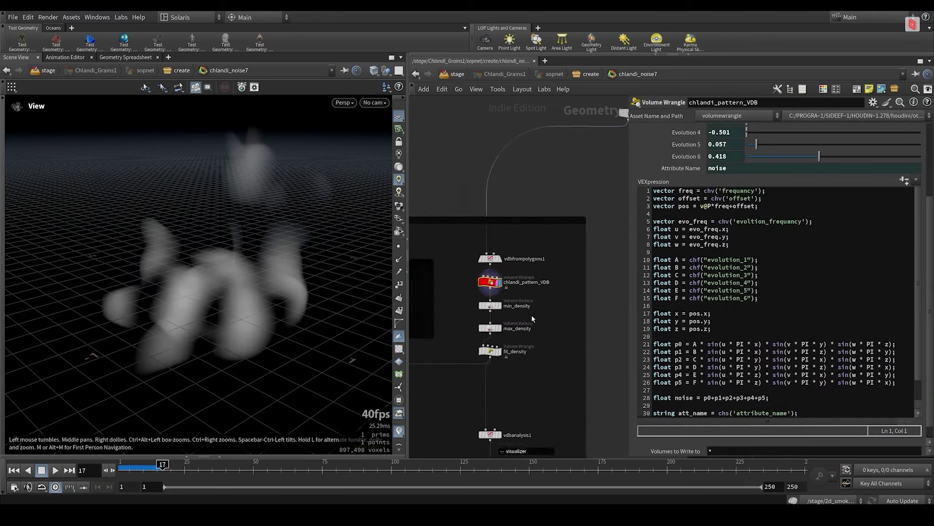
scroll(529, 315, up, 4)
click(458, 296)
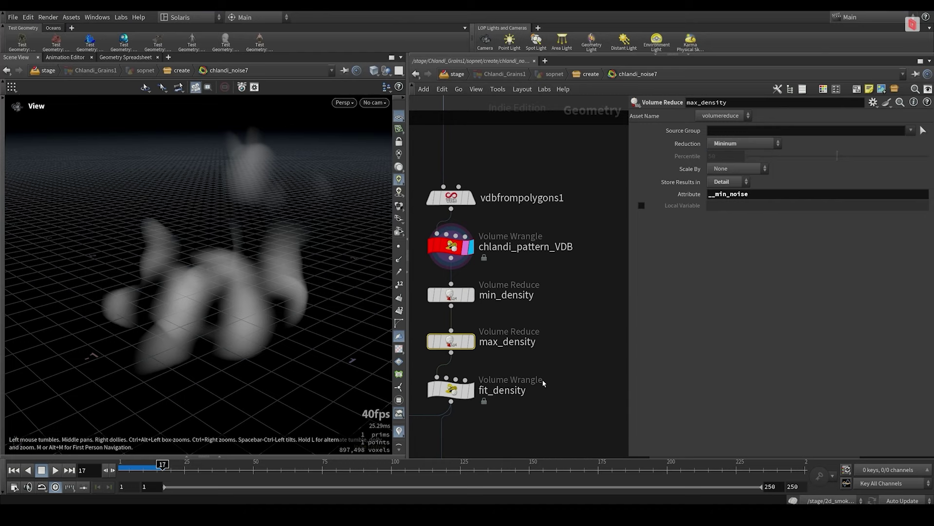
middle_drag(542, 379, 573, 339)
click(496, 358)
click(498, 350)
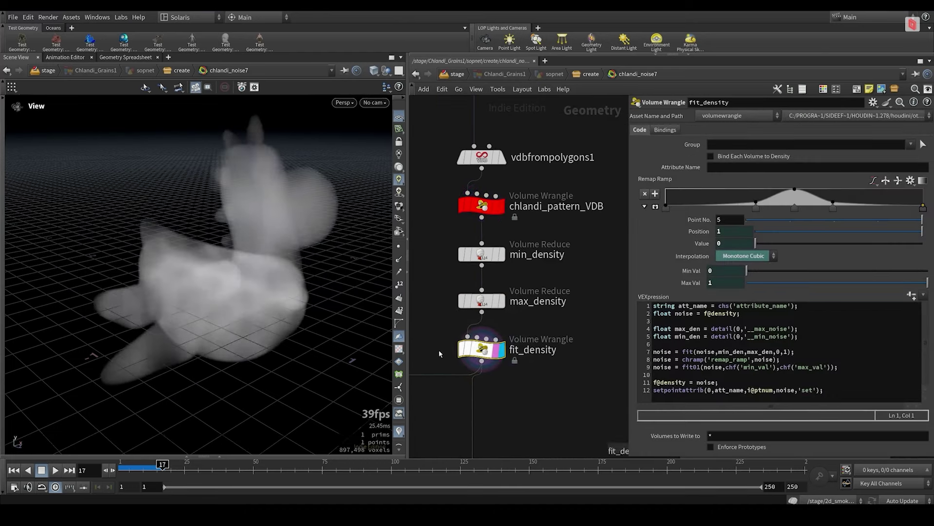
drag(252, 271, 241, 281)
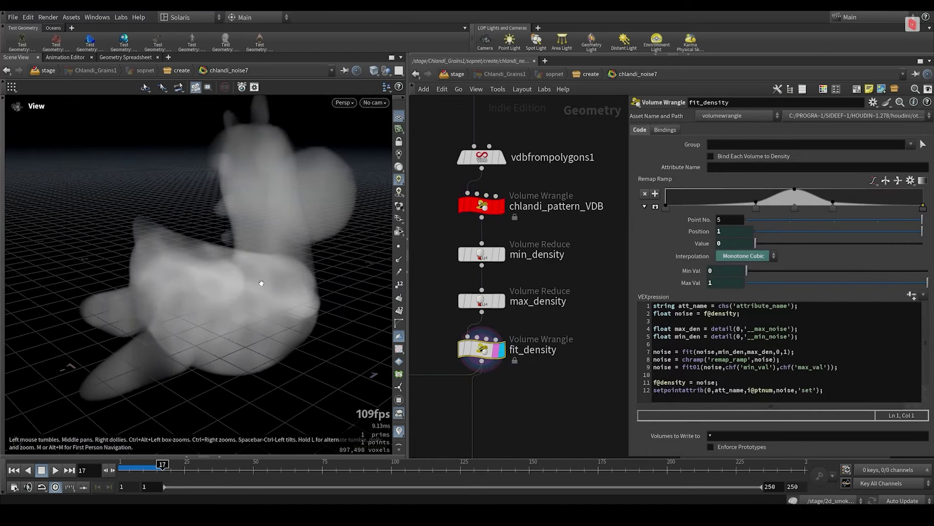
Display the Fog_to_SDF Convert VDB node in the Volume Noise section and examine the resulting surface.
scroll(560, 292, down, 5)
scroll(497, 344, up, 3)
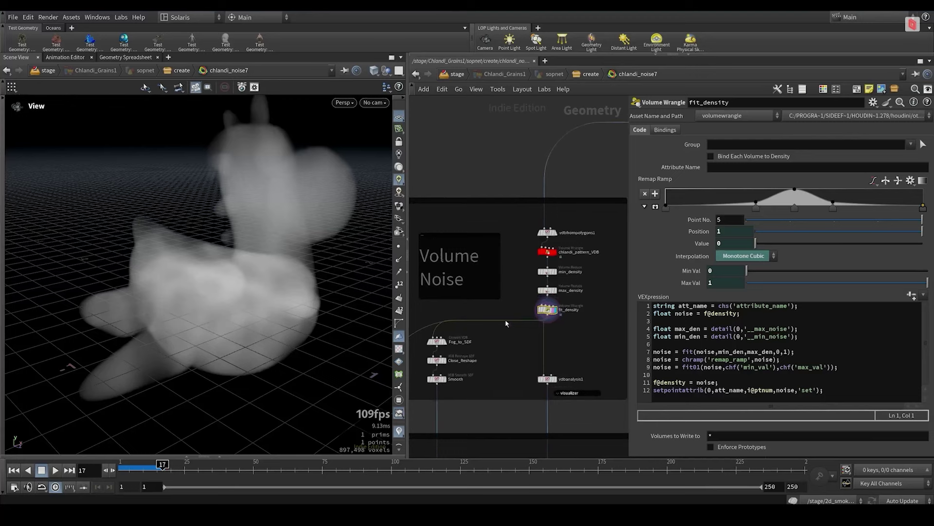
scroll(478, 312, up, 4)
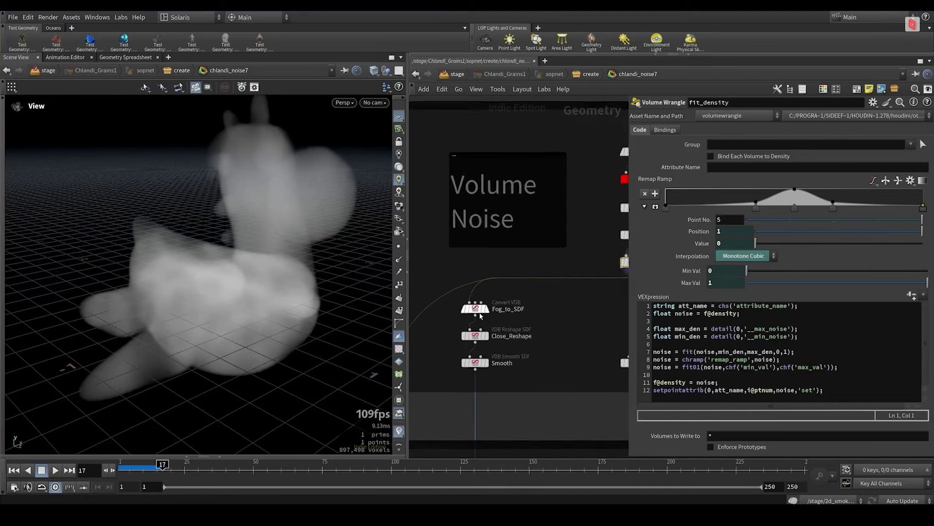
click(499, 281)
click(473, 307)
drag(261, 252, 195, 254)
middle_drag(548, 370, 547, 351)
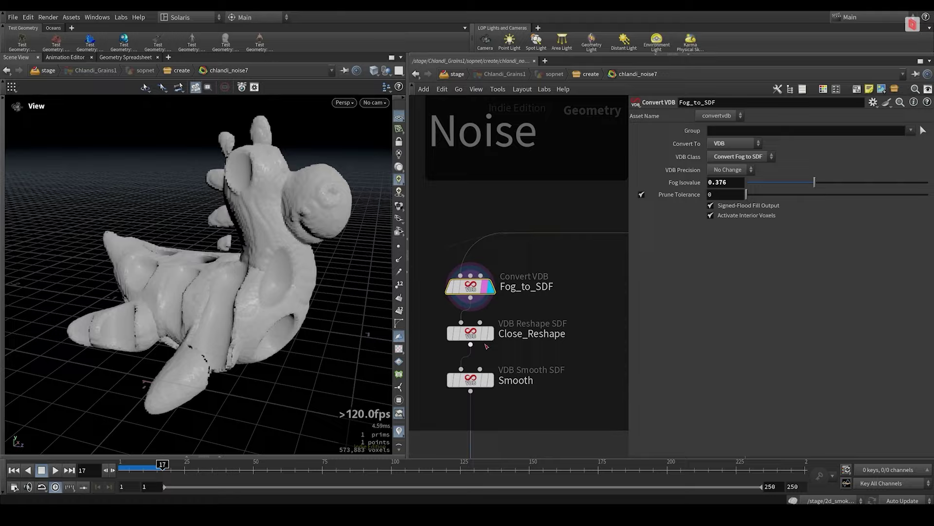
Display the Close_Reshape and Smooth nodes of the Volume Noise section and examine the smoothed SDF surface.
click(491, 334)
click(478, 335)
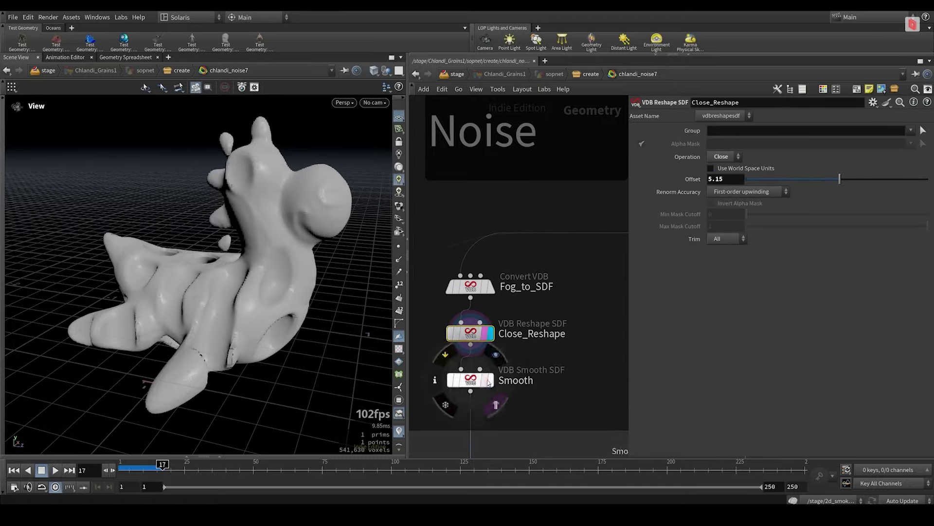
click(490, 380)
click(477, 381)
drag(303, 287, 285, 279)
scroll(523, 364, up, 3)
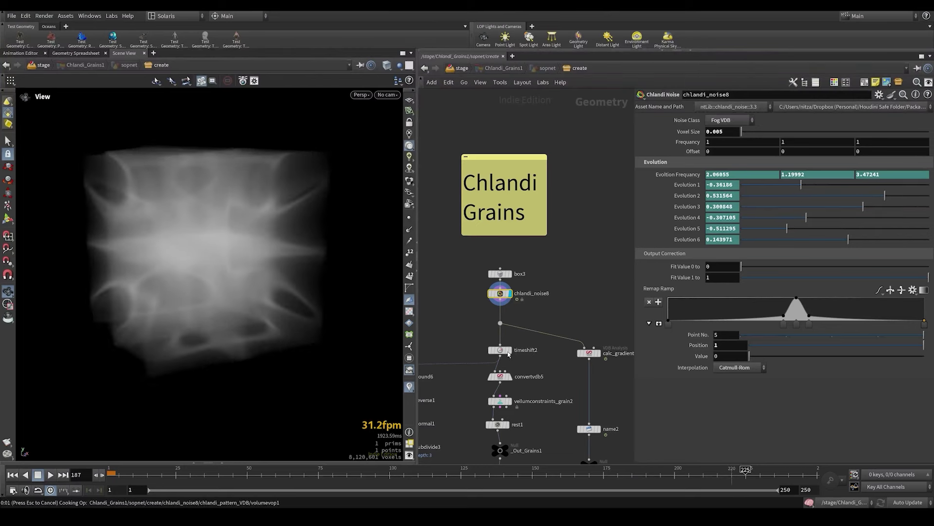
Display timeshift2 and vellumconstraints_grain2 in the Chlandi Grains network to compare the frozen noise volume with its grains.
click(508, 350)
middle_drag(515, 415, 522, 345)
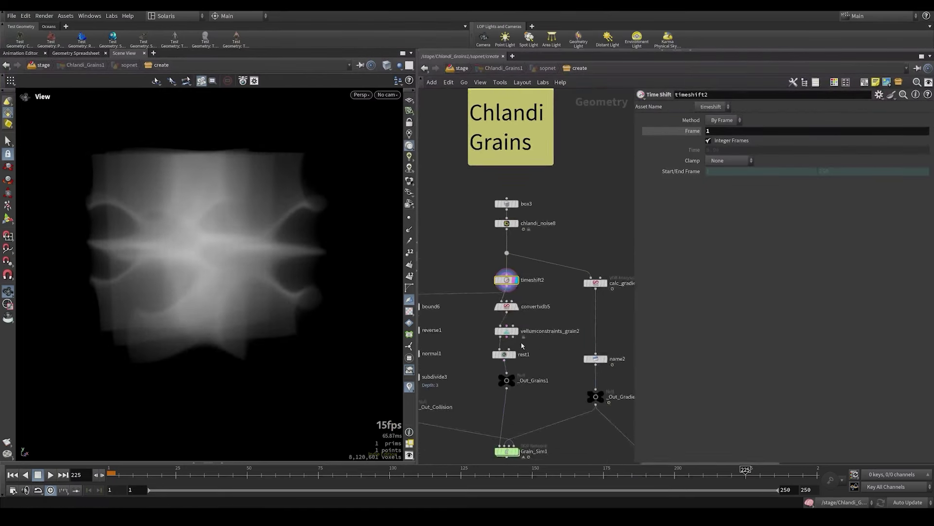
scroll(519, 342, up, 3)
click(515, 325)
click(499, 325)
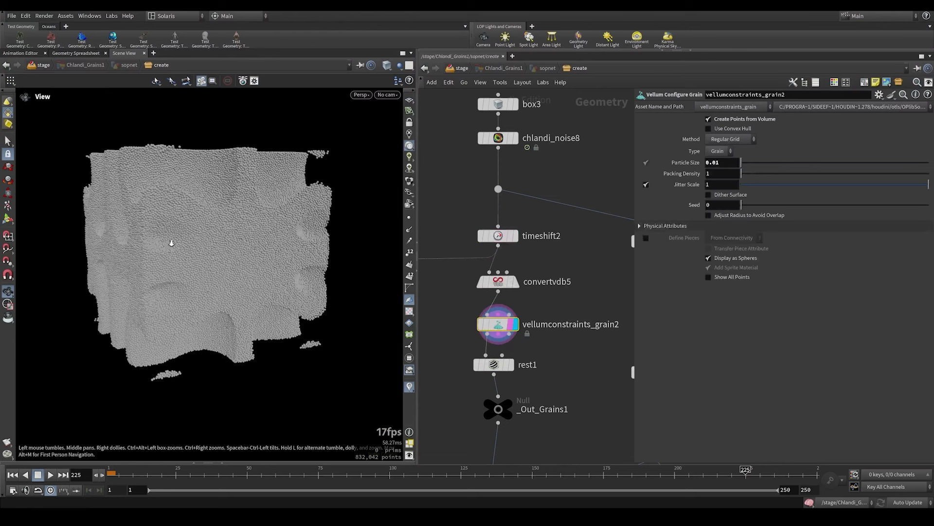
drag(171, 243, 214, 246)
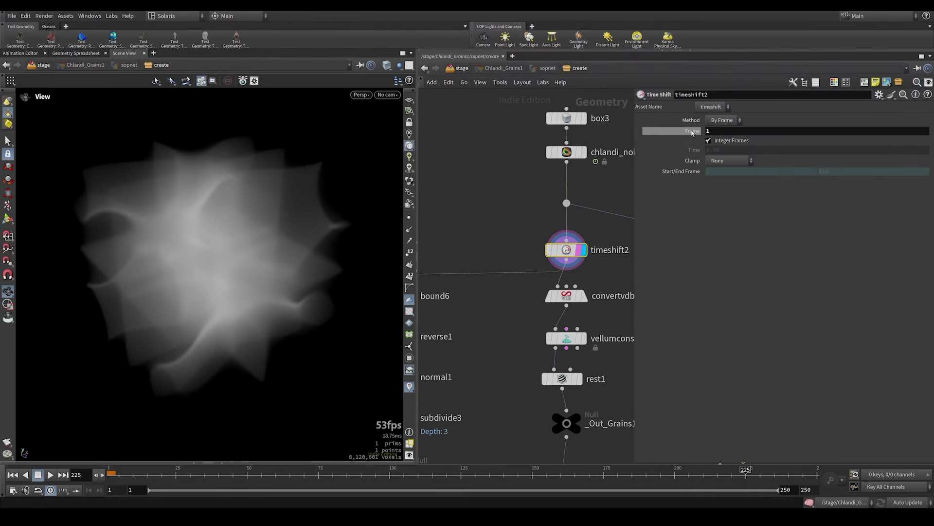
Display the convertvdb5 node below timeshift2 and examine its polygon surface and isovalue setting.
middle_drag(598, 317, 546, 304)
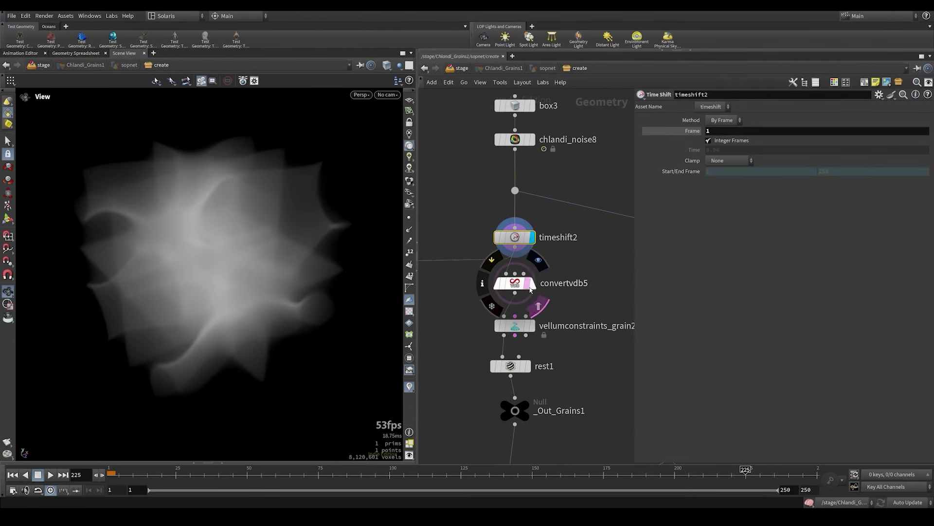
click(533, 284)
click(503, 283)
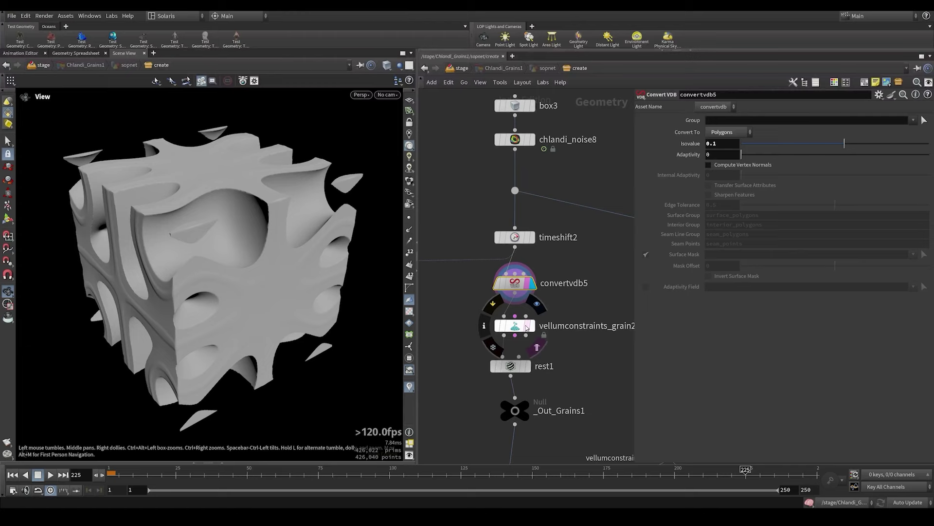
Redisplay vellumconstraints_grain2 and inspect its grain settings, such as particle size and jitter scale.
click(515, 326)
click(530, 325)
middle_drag(531, 326, 471, 319)
mouse_move(465, 324)
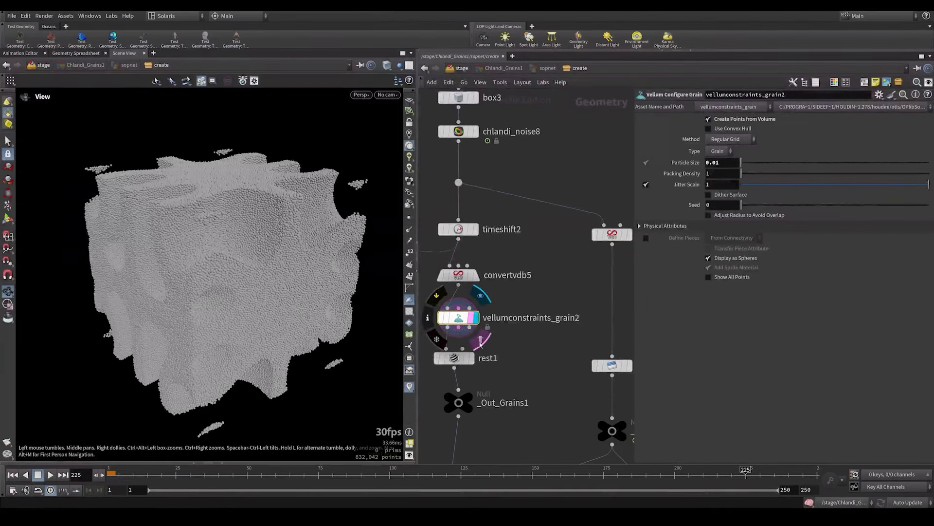
Inspect the rest1 Rest Position settings and display the subdivide3 box in the collision branch.
middle_drag(481, 355, 547, 344)
click(539, 353)
scroll(547, 229, down, 3)
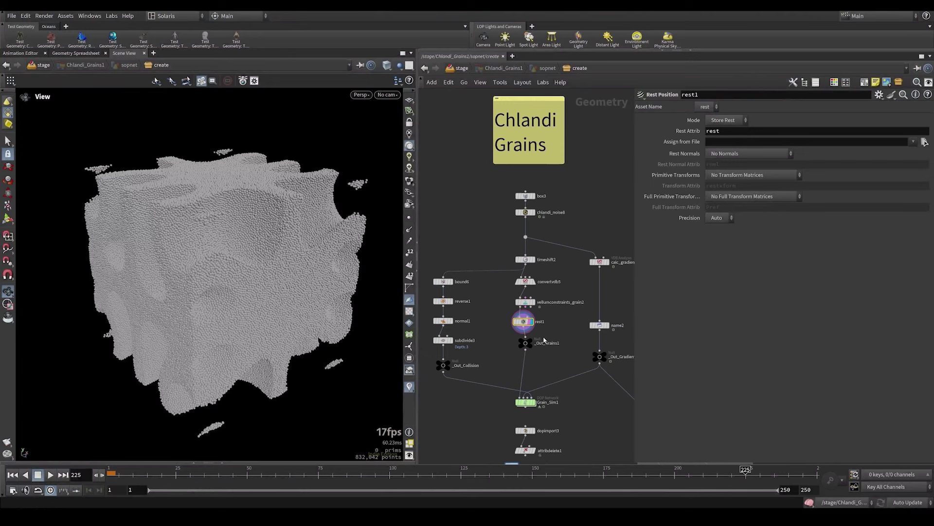
click(448, 323)
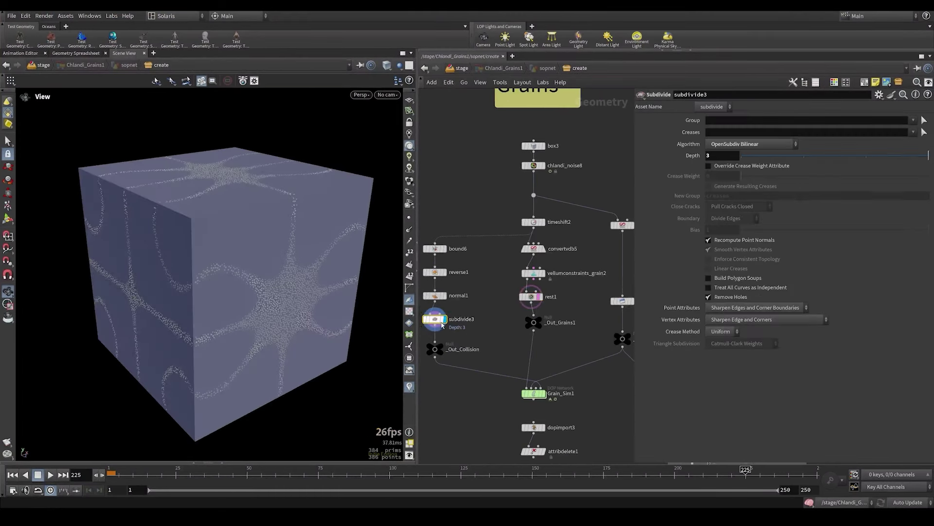
click(442, 321)
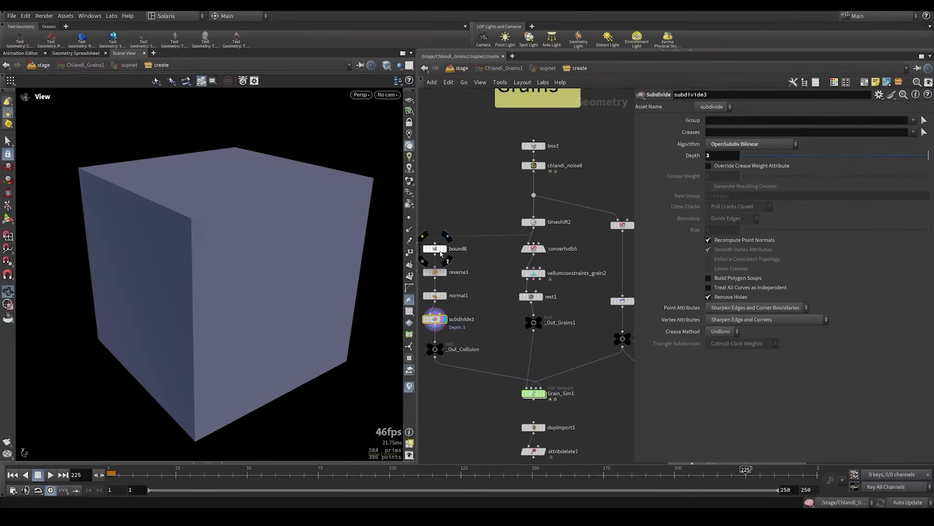
Display the calc_gradient1 VDB Analysis node, inspect its gradient settings, and save the scene.
middle_drag(523, 309, 464, 307)
scroll(565, 309, up, 2)
middle_drag(575, 307, 546, 298)
click(600, 214)
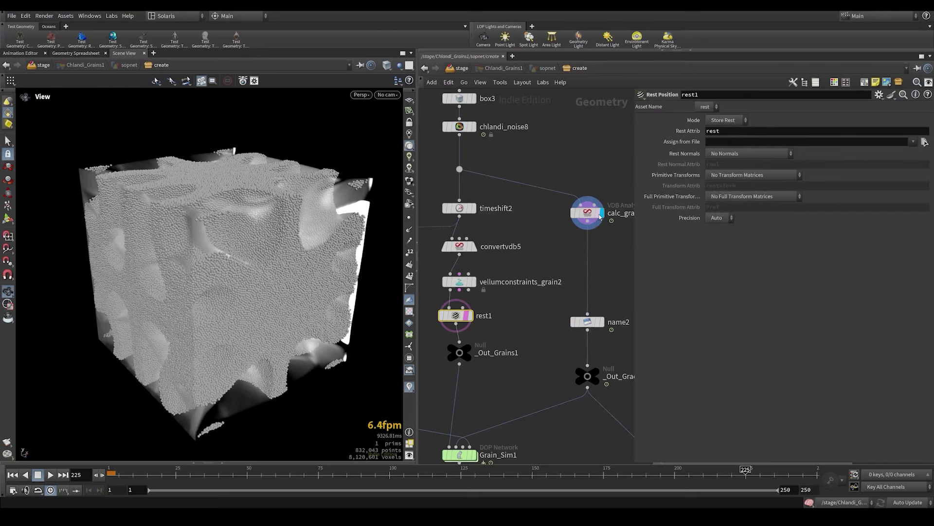
click(586, 214)
key(ctrl+s)
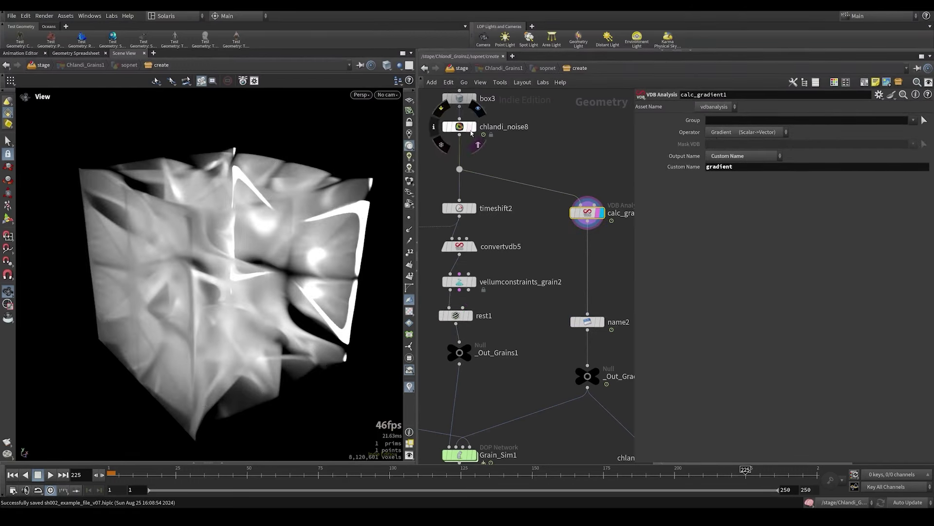
Display chlandi_noise8 to compare its fog volume with the gradient, and look over the nodes below _Out_Gradient1.
click(469, 127)
click(482, 127)
click(475, 127)
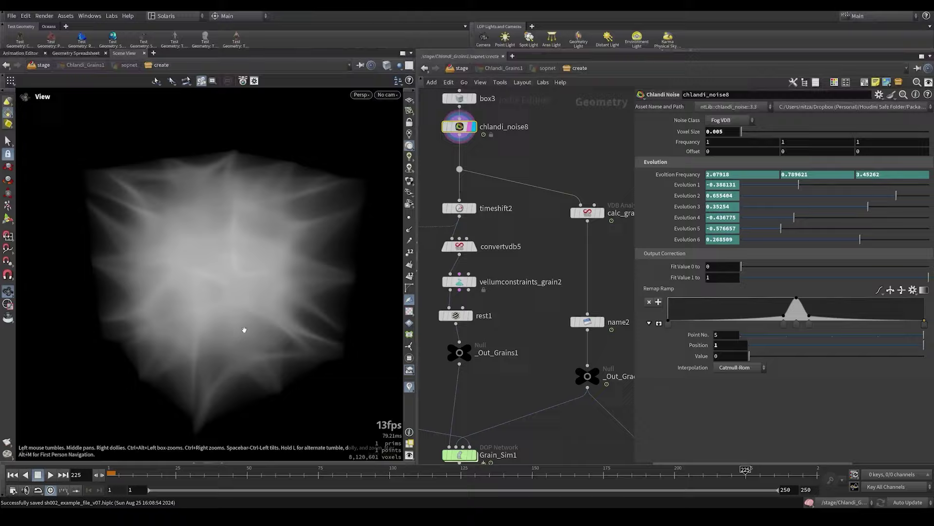
scroll(587, 369, down, 3)
middle_drag(629, 414, 510, 363)
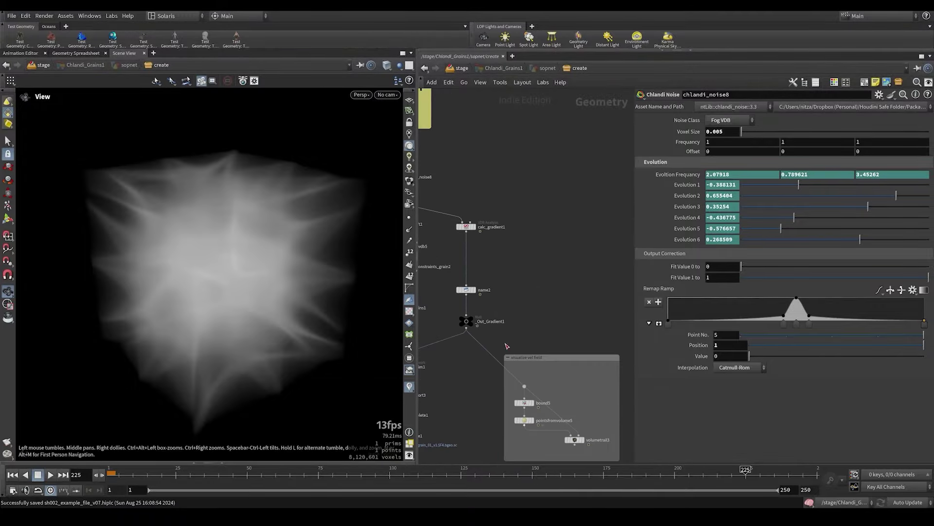
scroll(583, 444, up, 2)
mouse_move(585, 438)
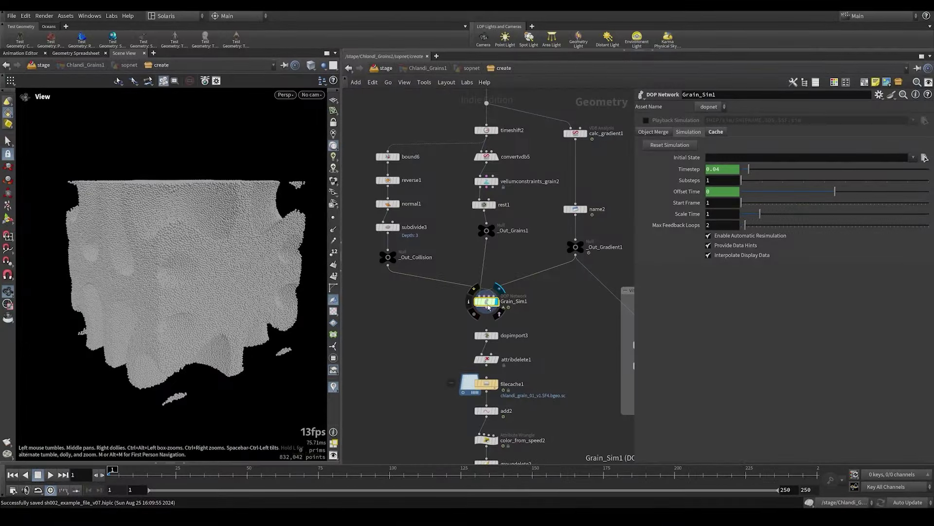
Enter the Grain_Sim1 DOP network, inspect the vellumsolver1 and popadvectbyvolumes1 settings, and return to the parent network.
double_click(488, 307)
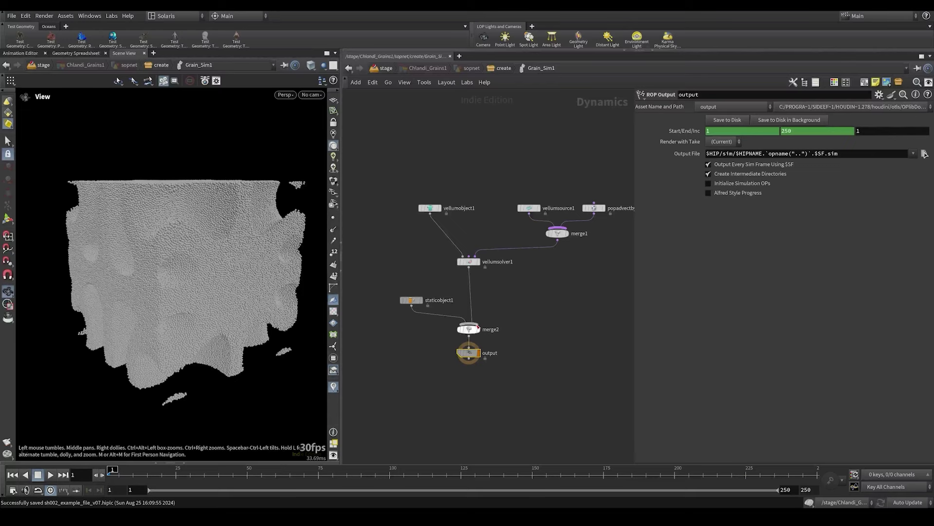
middle_drag(488, 304, 477, 314)
click(459, 272)
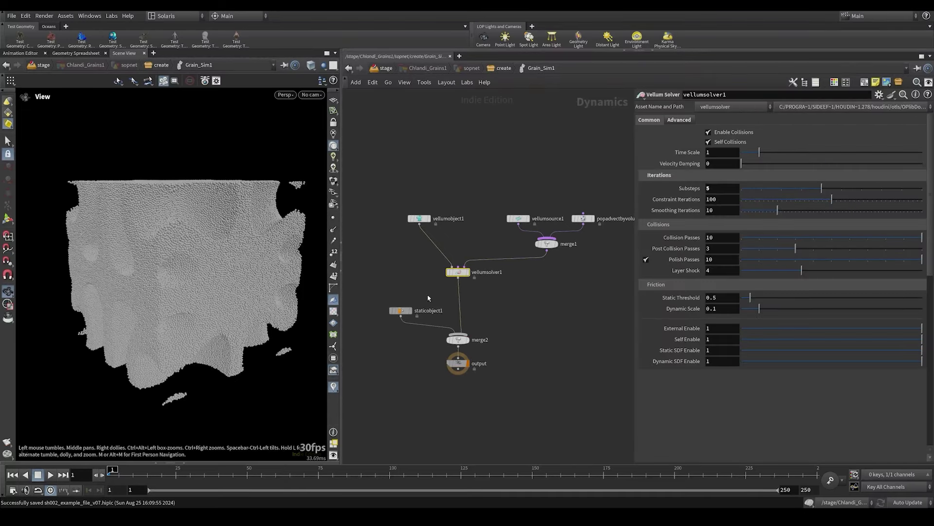
click(583, 218)
key(f)
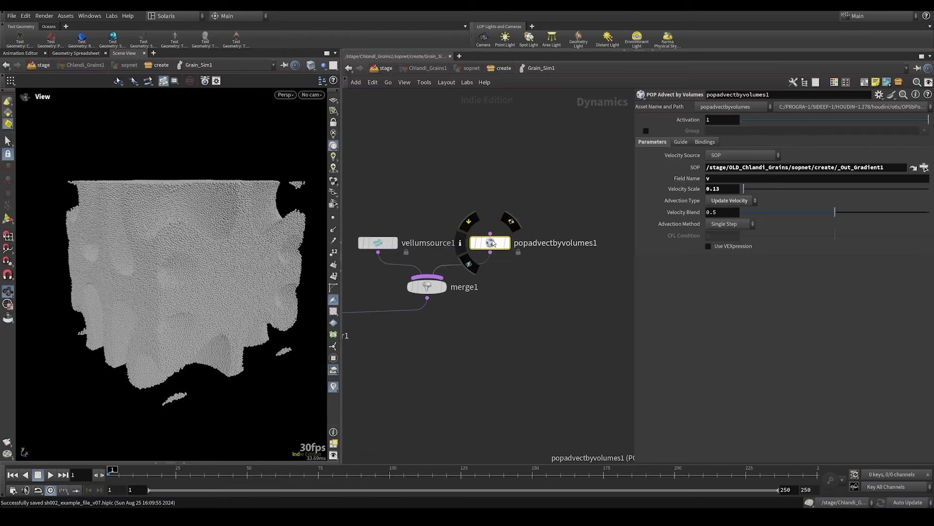
key(u)
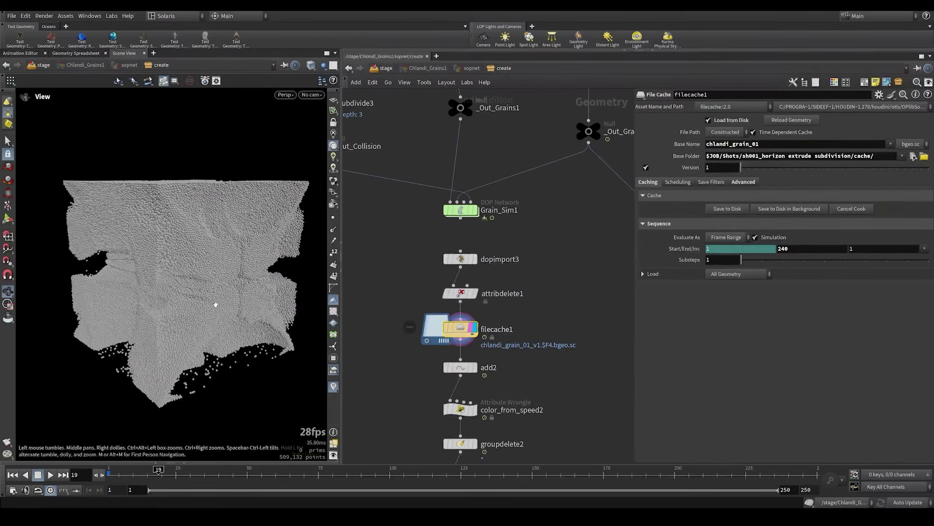
Scrub the cached grain simulation of filecache1 to frame 123 and examine the grains from another angle.
drag(215, 303, 191, 298)
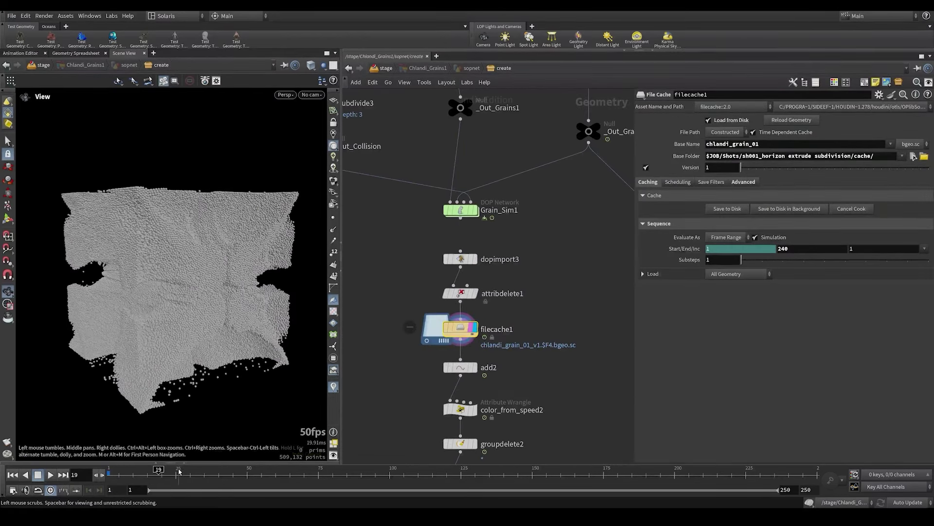
drag(178, 472, 454, 470)
drag(224, 287, 190, 263)
Display the color_from_speed2 wrangle and scrub the timeline to examine the speed-based grain colours.
middle_drag(516, 410, 521, 319)
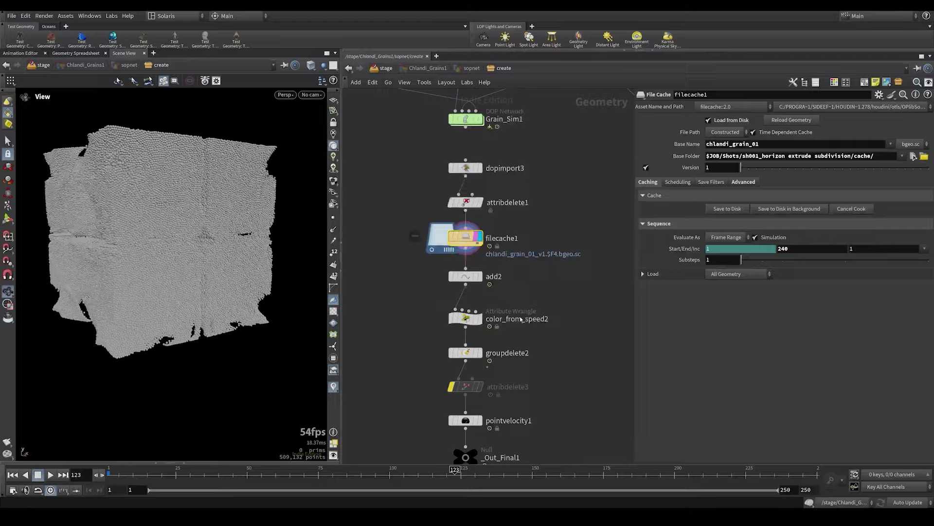
click(484, 333)
click(468, 319)
drag(201, 474, 186, 475)
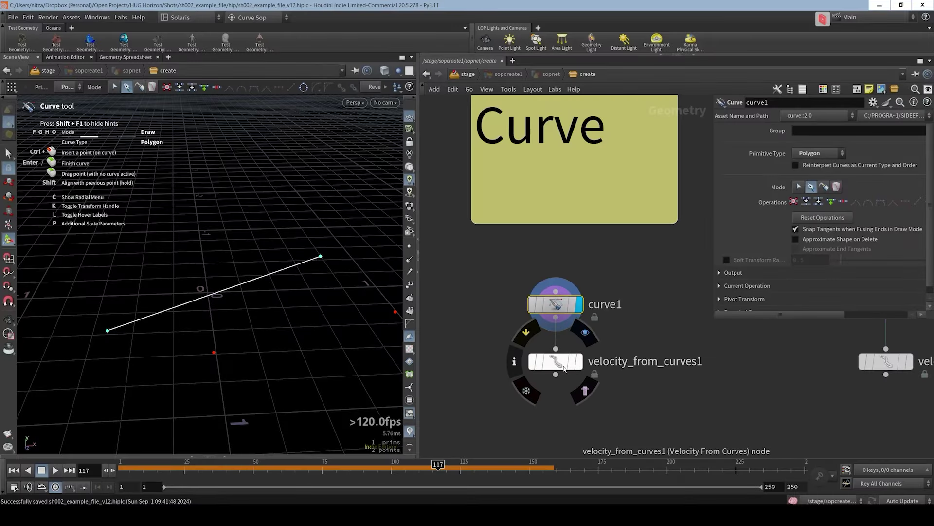
Display the velocity_from_curves1 node below curve1 and select it to show its parameters.
click(578, 366)
click(579, 365)
mouse_move(559, 368)
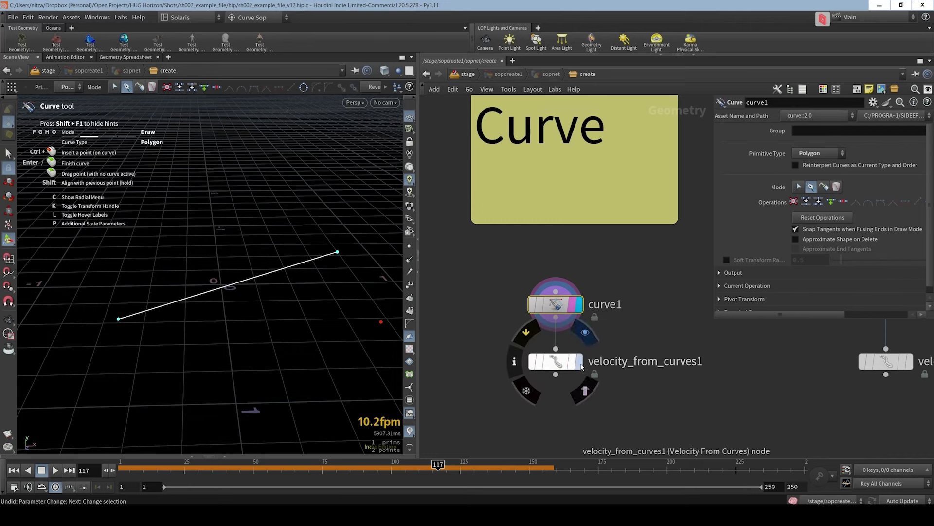
click(579, 362)
click(609, 370)
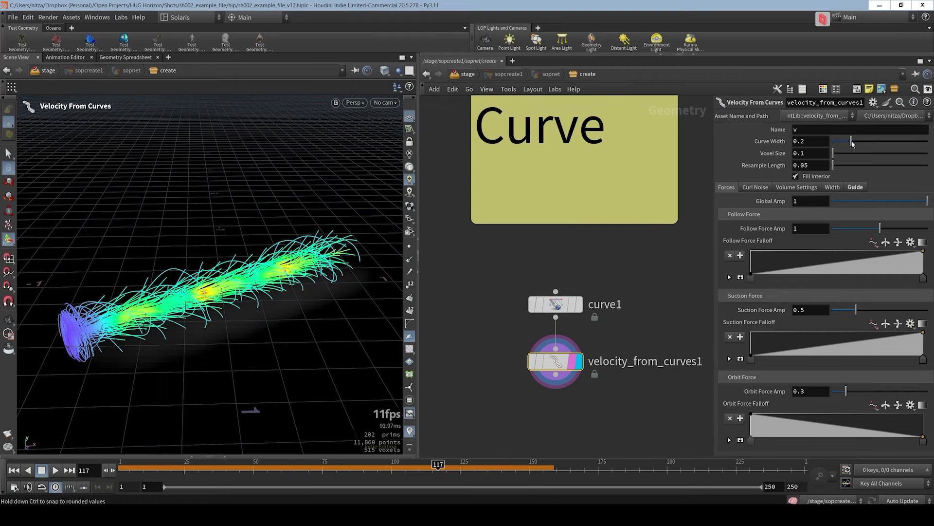
Try a larger Curve Width of about 0.35 on velocity_from_curves1 and undo the change.
mouse_move(852, 143)
mouse_down()
mouse_move(875, 138)
mouse_move(866, 141)
mouse_up()
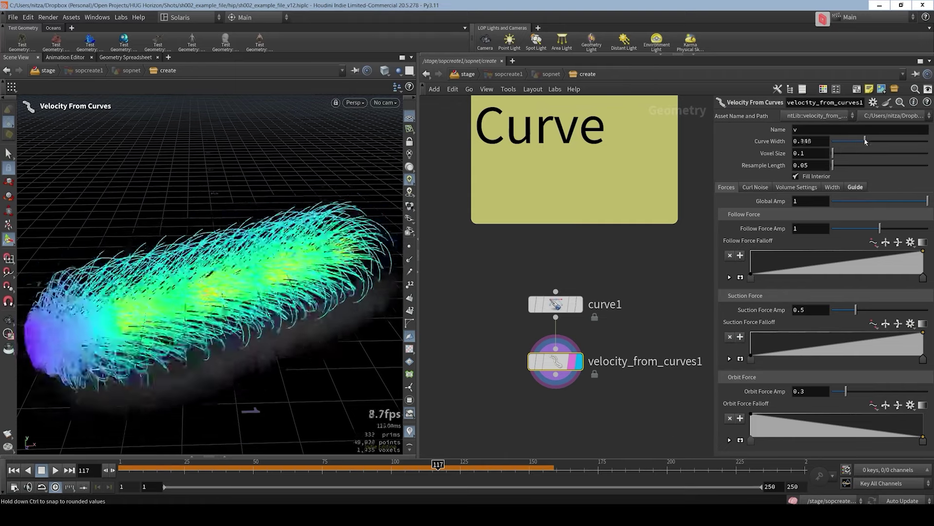
key(ctrl+z)
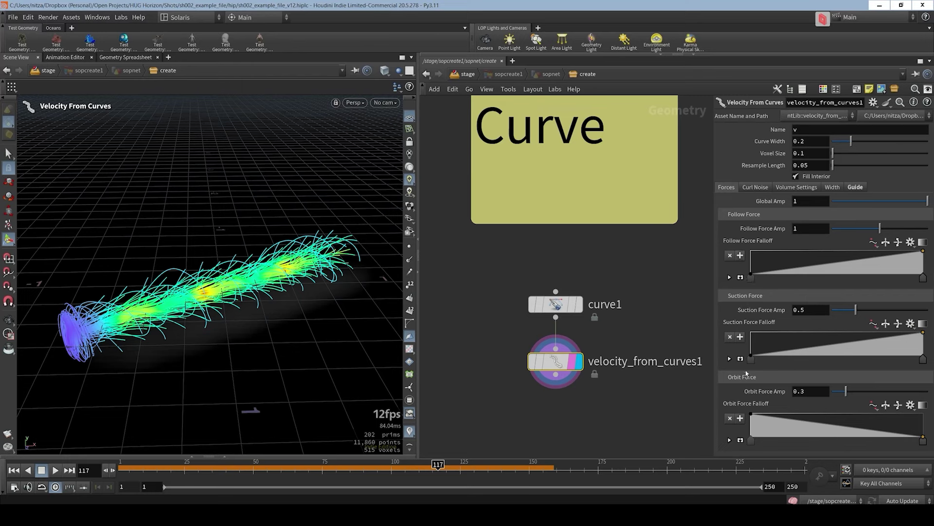
Set Suction Force Amp and Orbit Force Amp to 0 on velocity_from_curves1, and compare the result with curve1's direction.
drag(836, 312, 830, 312)
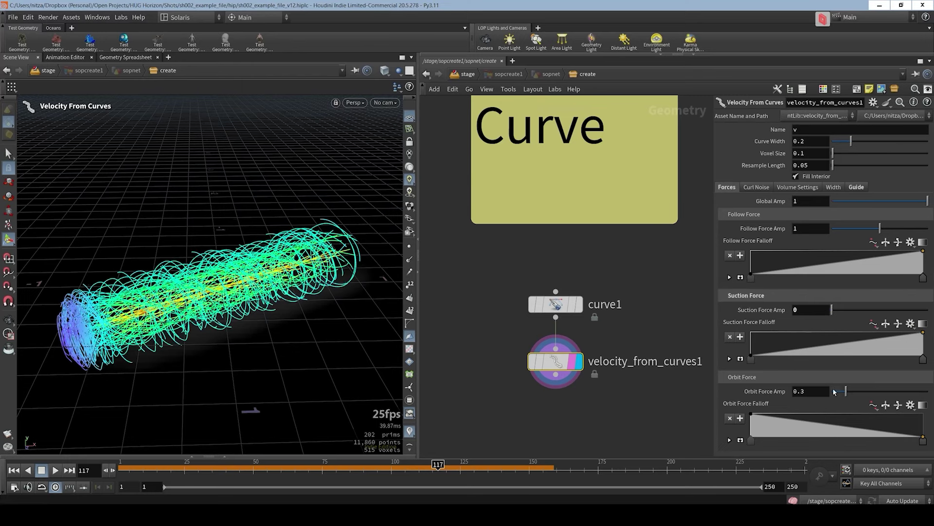
drag(846, 392, 831, 392)
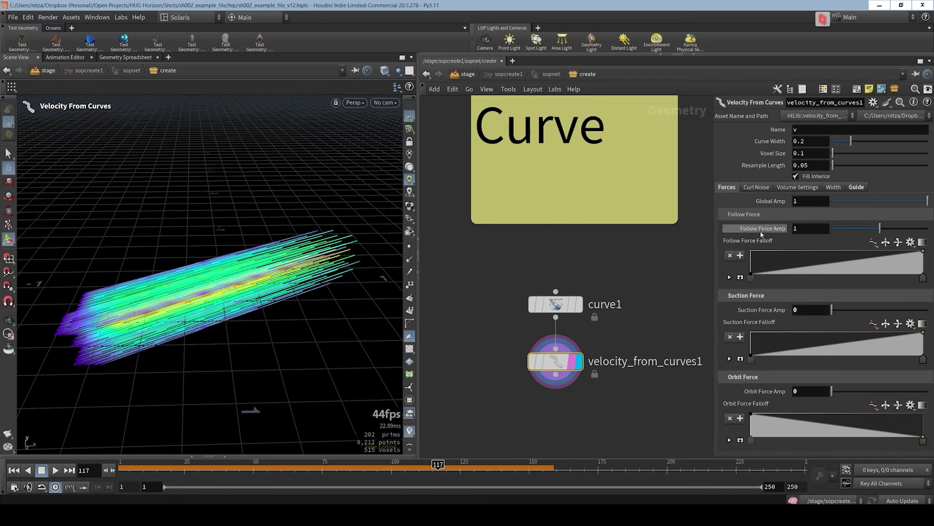
click(578, 304)
key(Return)
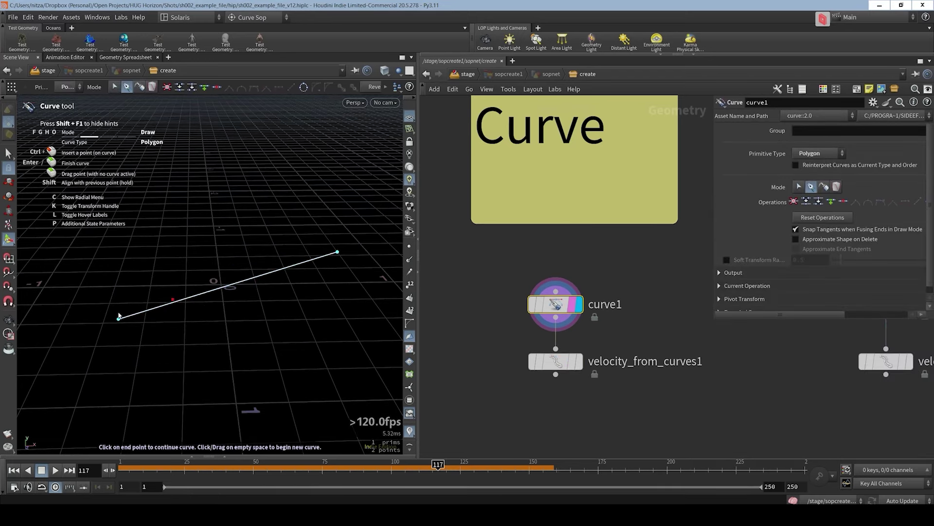
click(578, 361)
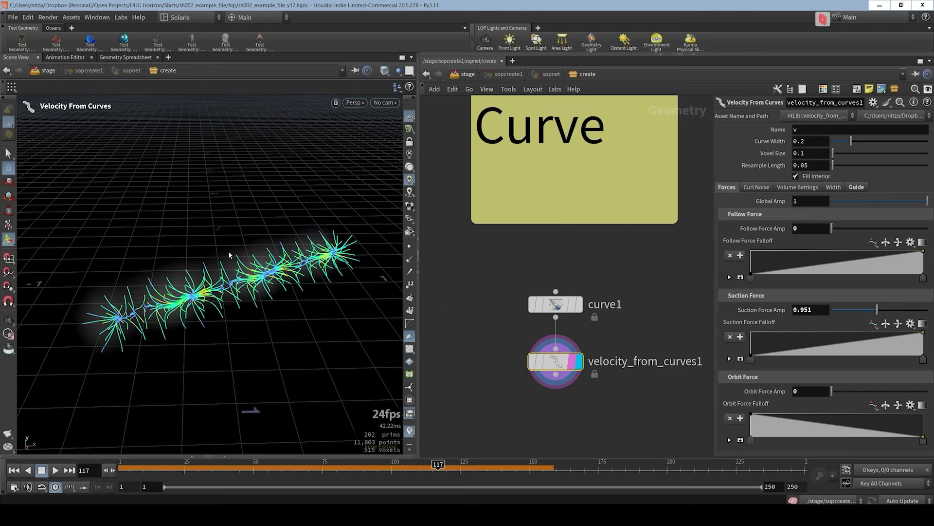
Save the scene and isolate the orbit force by setting Suction Force Amp to 0 and Orbit Force Amp to 1.057.
key(ctrl+s)
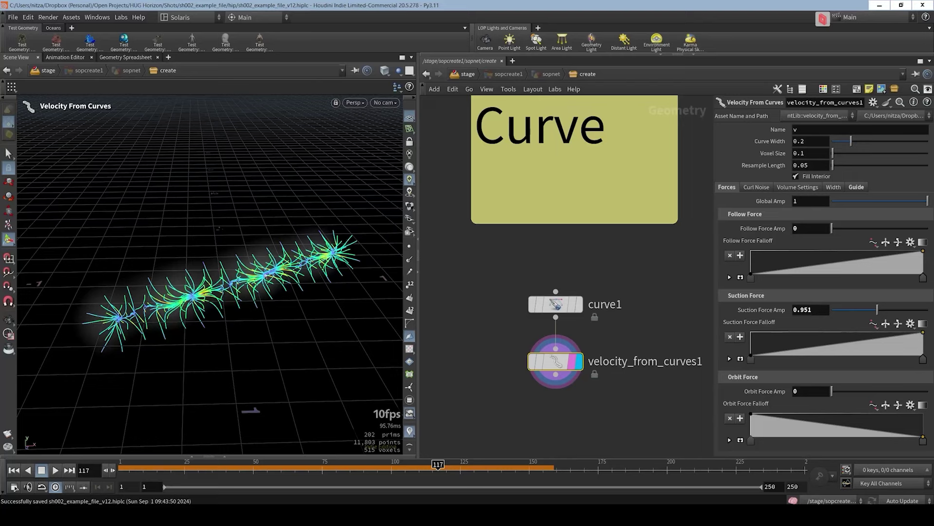
drag(874, 312, 829, 319)
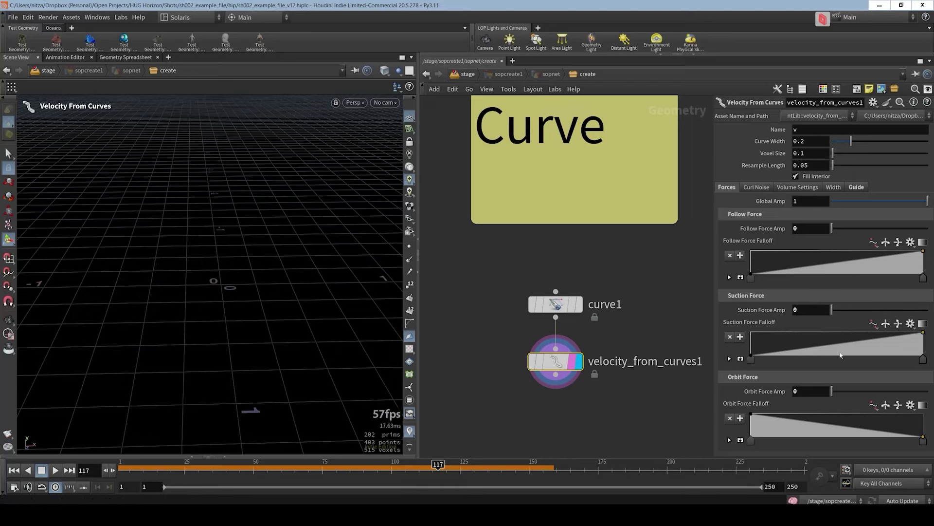
drag(852, 393, 884, 394)
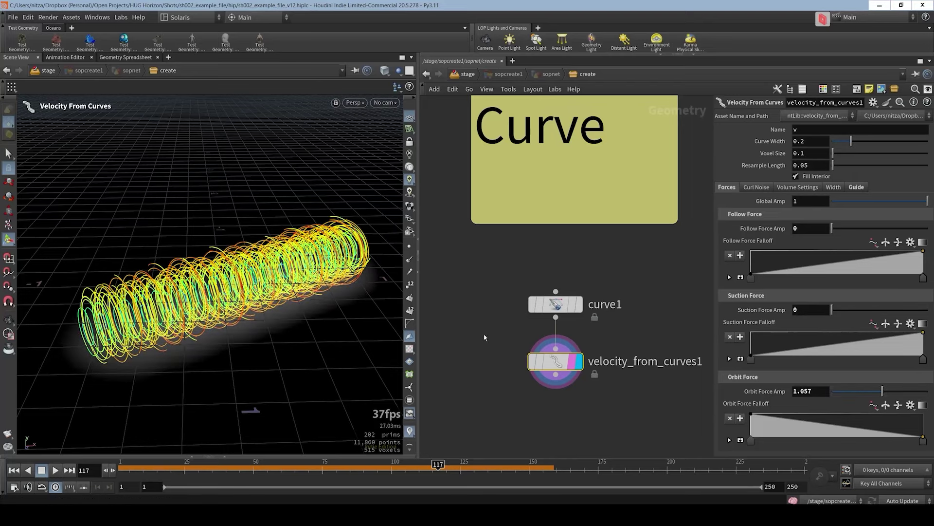
alt+drag(196, 303, 209, 272)
key(Return)
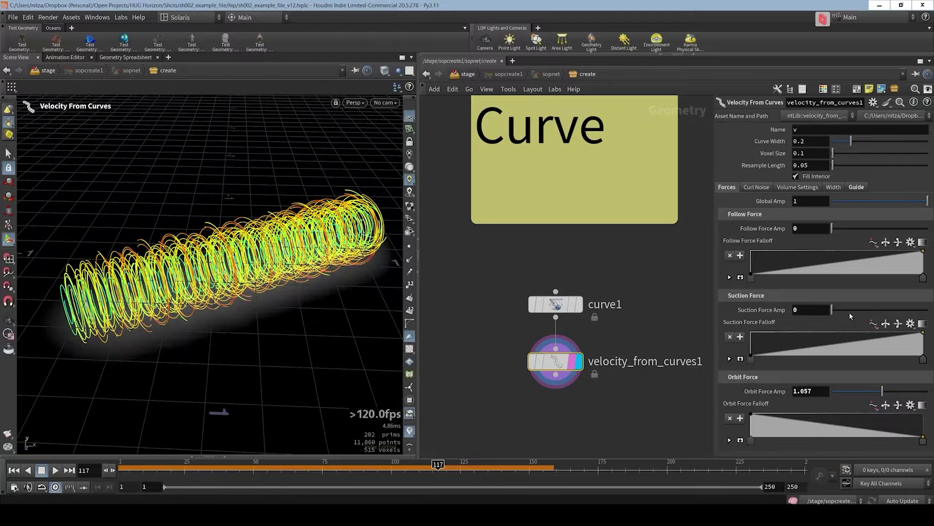
Blend all three forces on velocity_from_curves1 by setting Follow Force Amp to 1.323 and Suction Force Amp to 0.274.
drag(831, 310, 875, 310)
drag(834, 229, 895, 228)
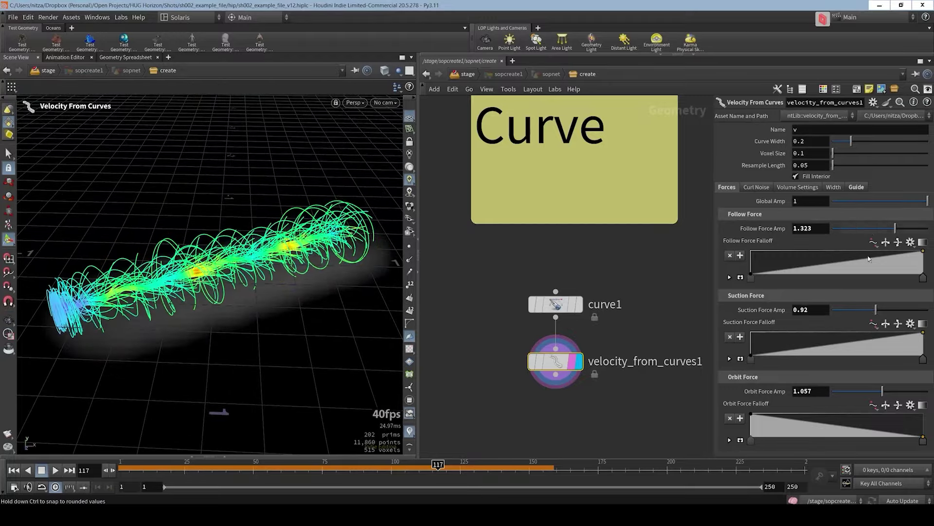
drag(859, 312, 845, 310)
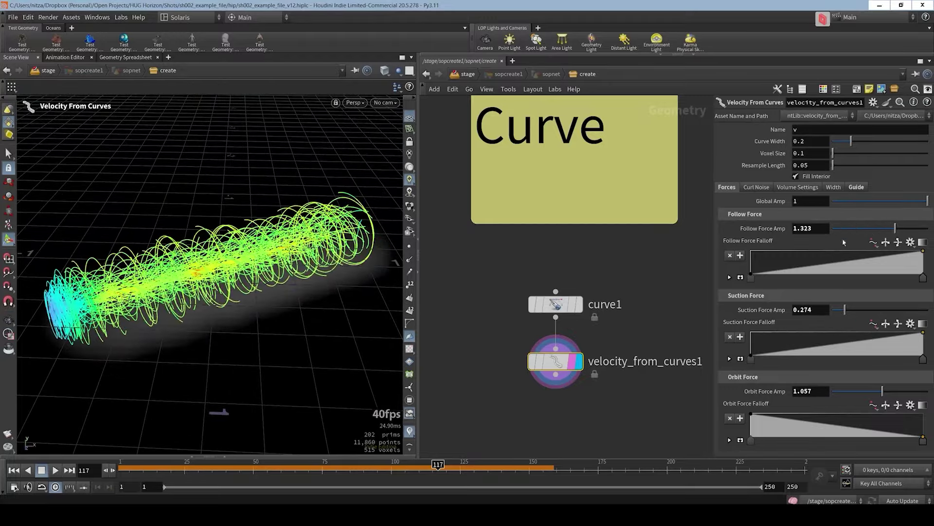
Enable Curl Noise on velocity_from_curves1 and set its Amplitude to 0.293.
click(755, 188)
click(798, 200)
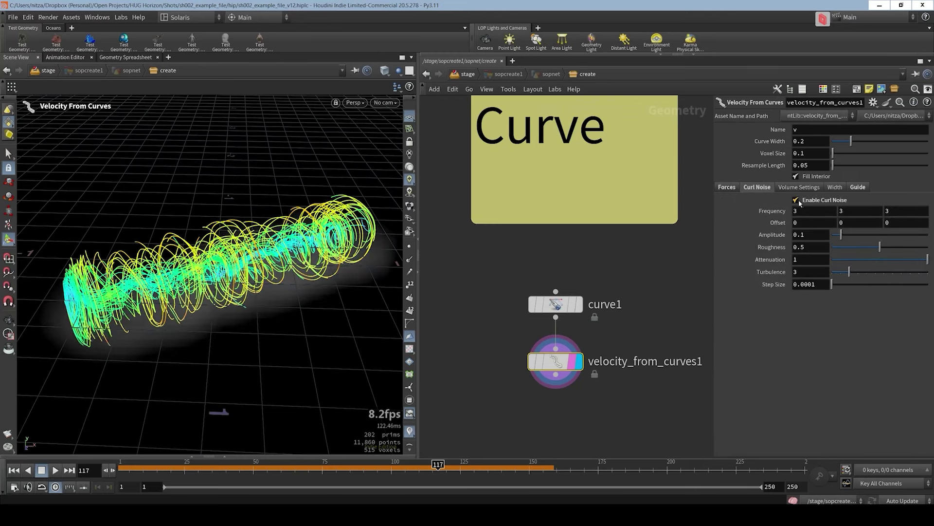
drag(841, 234, 858, 233)
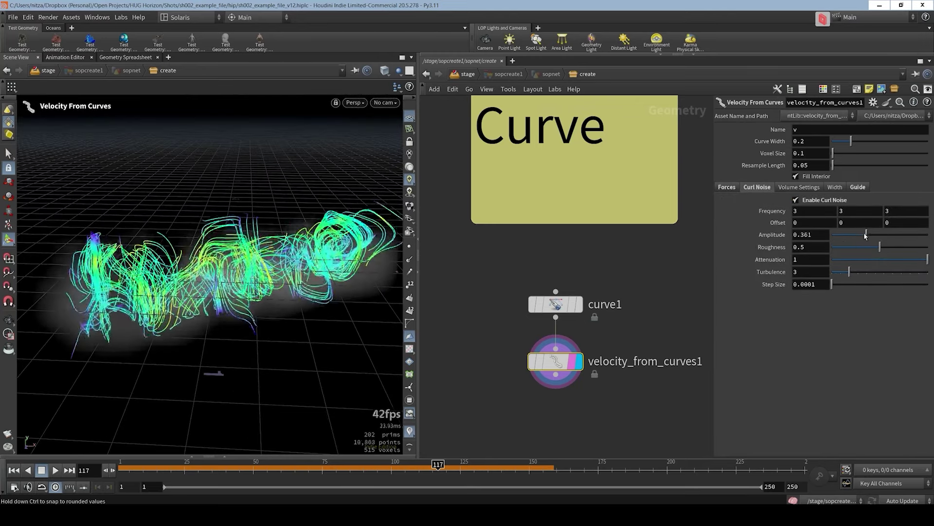
Allow editing of the velocity_from_curves1 asset's contents and dive into its internal network.
scroll(632, 338, down, 3)
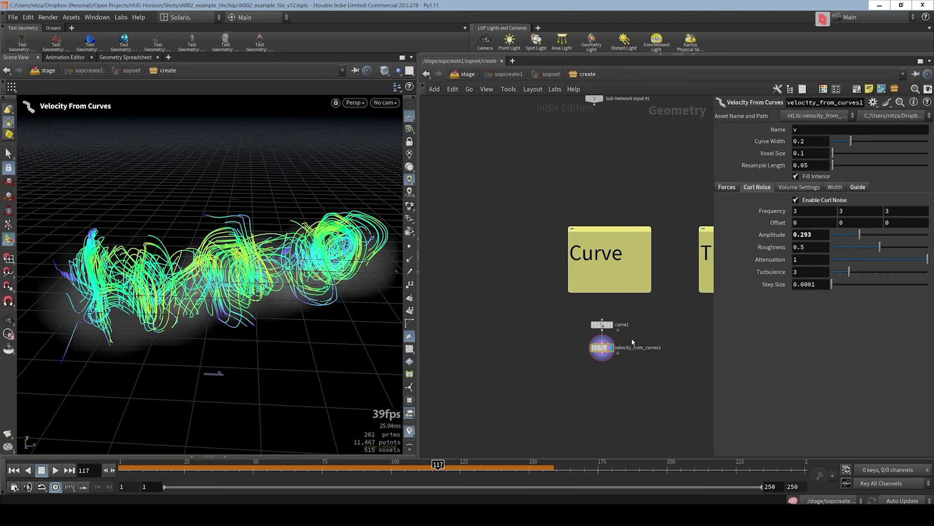
scroll(633, 336, up, 2)
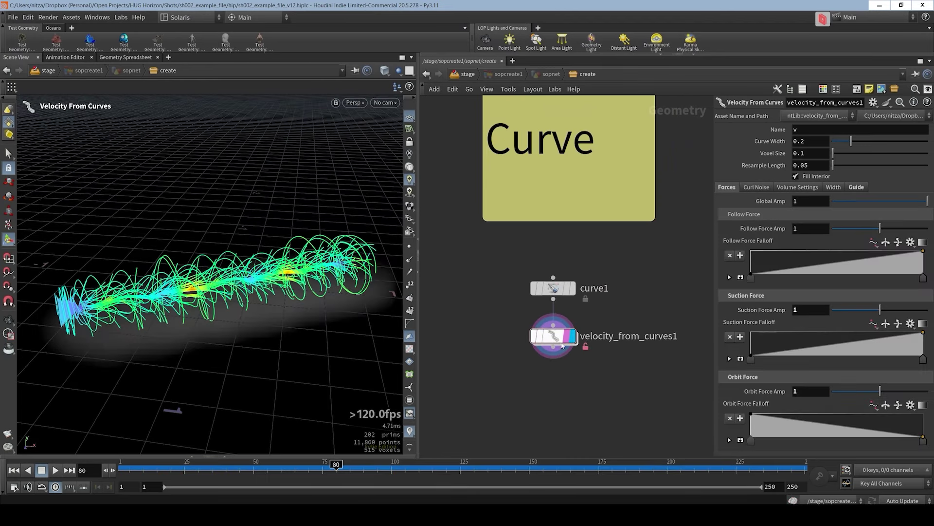
mouse_move(558, 343)
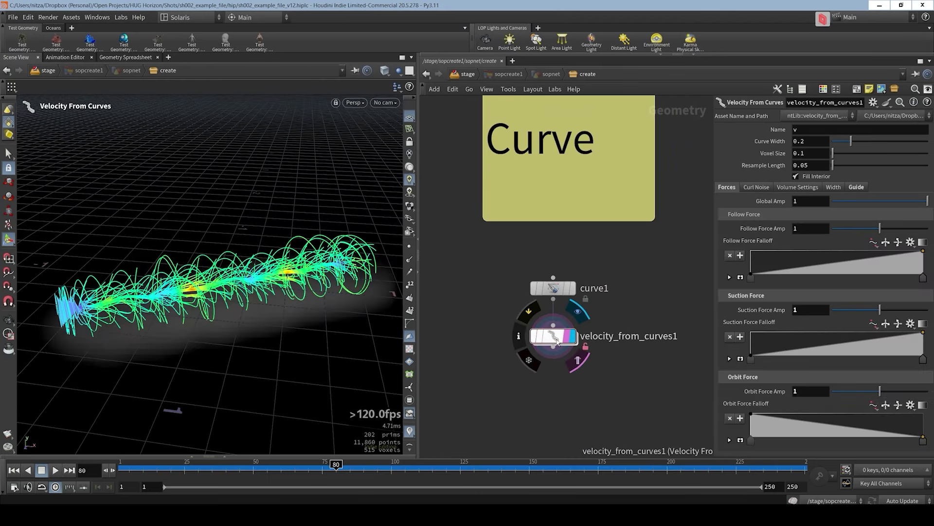
right_click(557, 340)
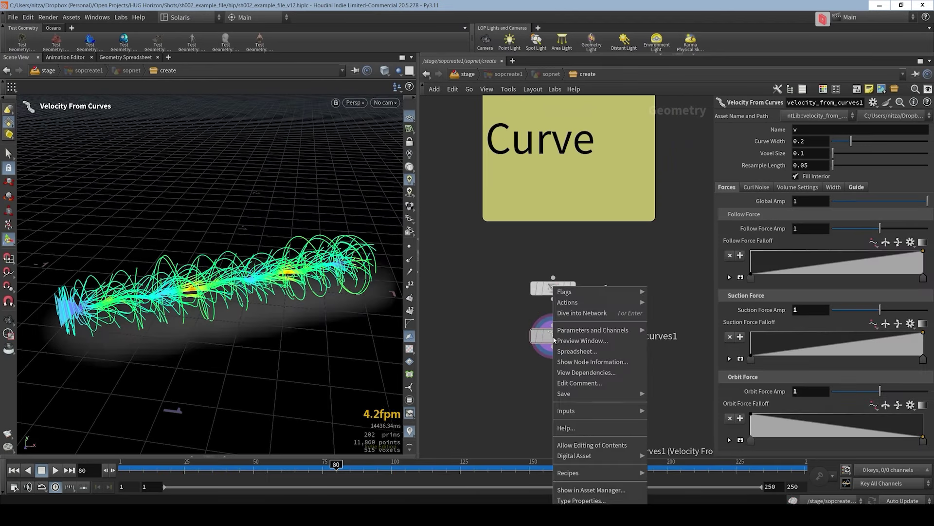
click(583, 446)
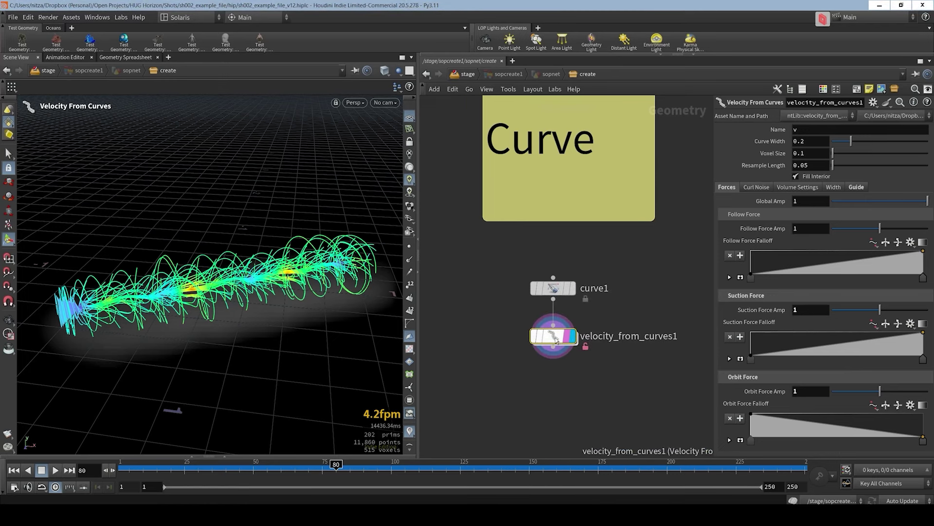
double_click(557, 338)
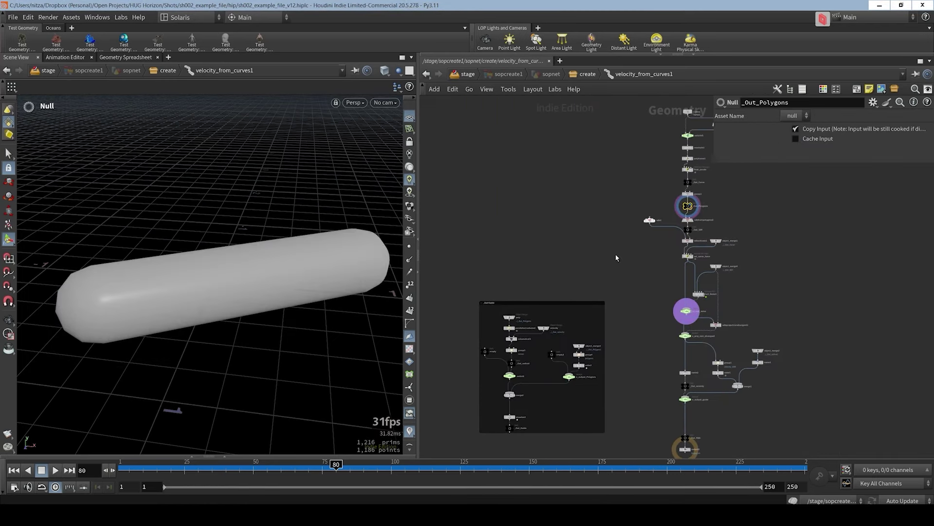
Display the switchif1, resample1, polyframe1 and float_pscale nodes one after another and examine their parameters.
middle_drag(622, 254, 522, 312)
scroll(570, 230, up, 5)
middle_drag(573, 225, 554, 237)
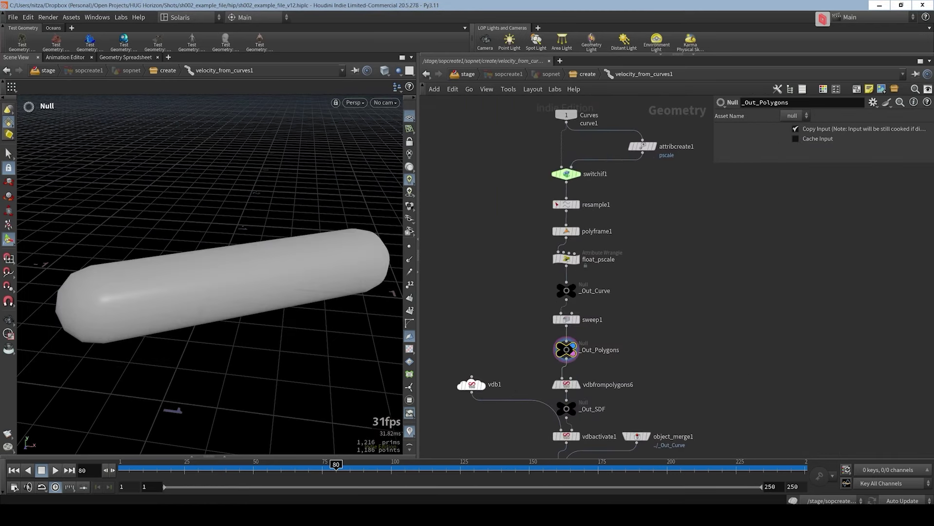
click(572, 175)
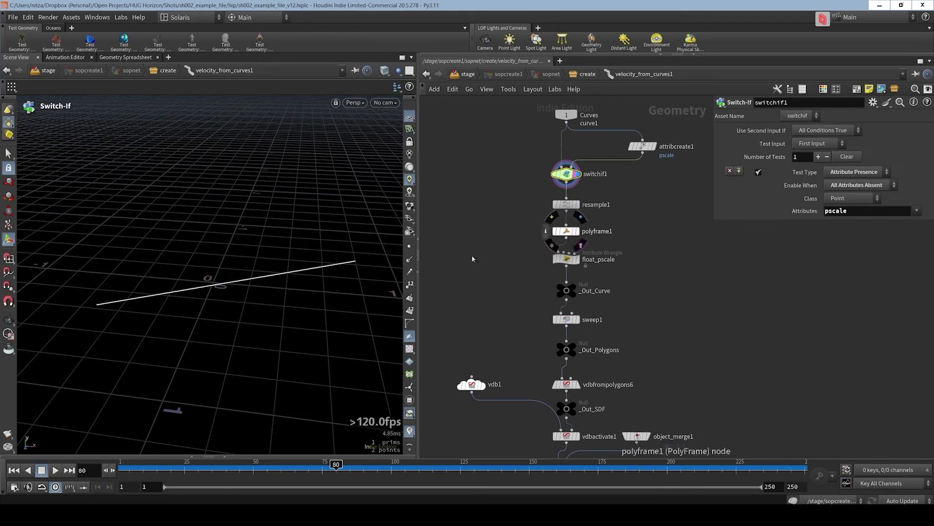
click(577, 205)
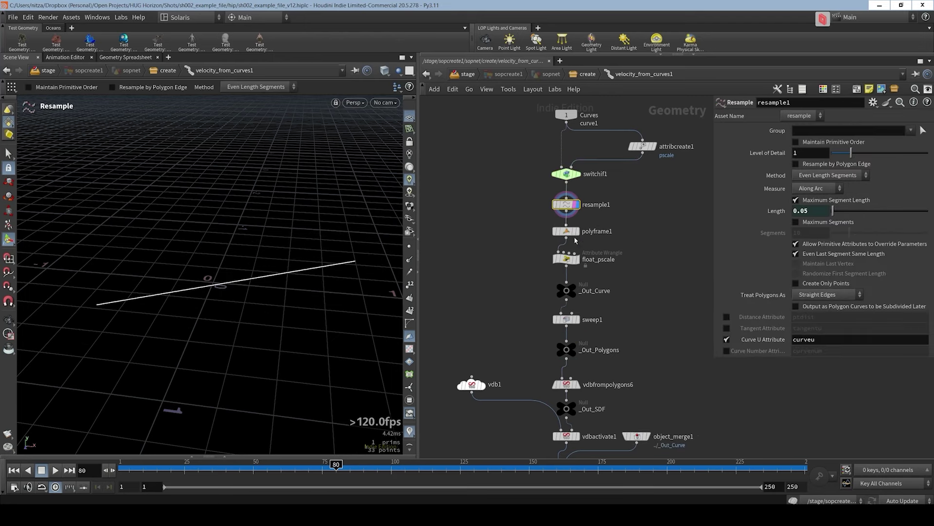
click(569, 231)
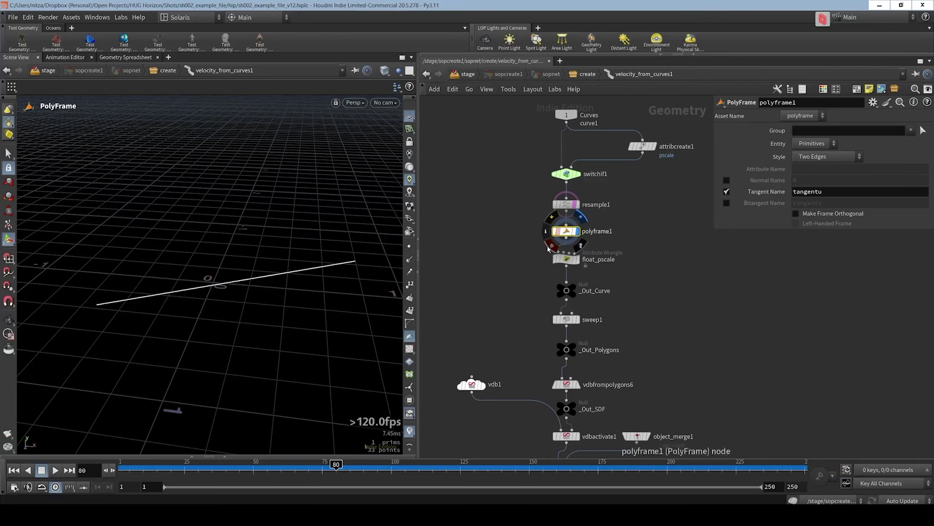
click(558, 260)
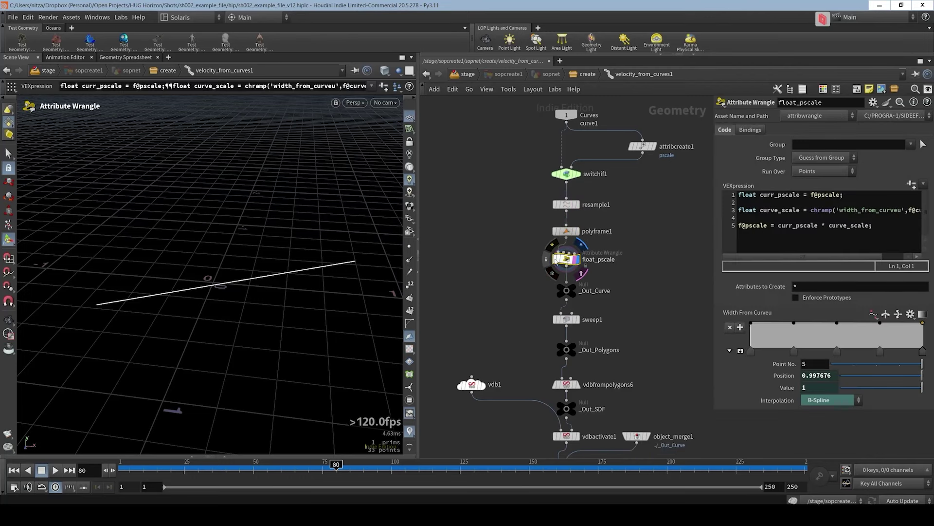
Display and inspect sweep1 and vdbfrompolygons6 below the _Out_Curve null, and save the scene.
middle_drag(603, 287, 589, 165)
click(562, 196)
click(551, 196)
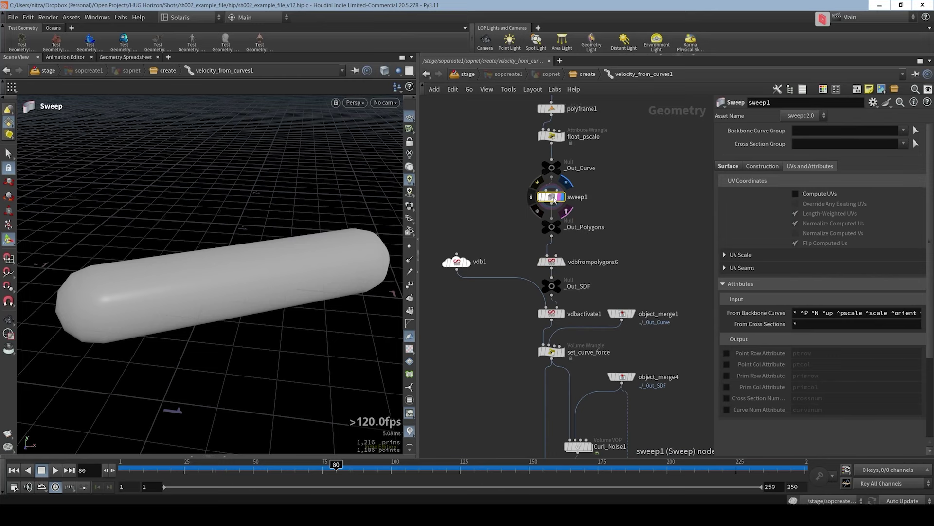
click(563, 266)
click(557, 263)
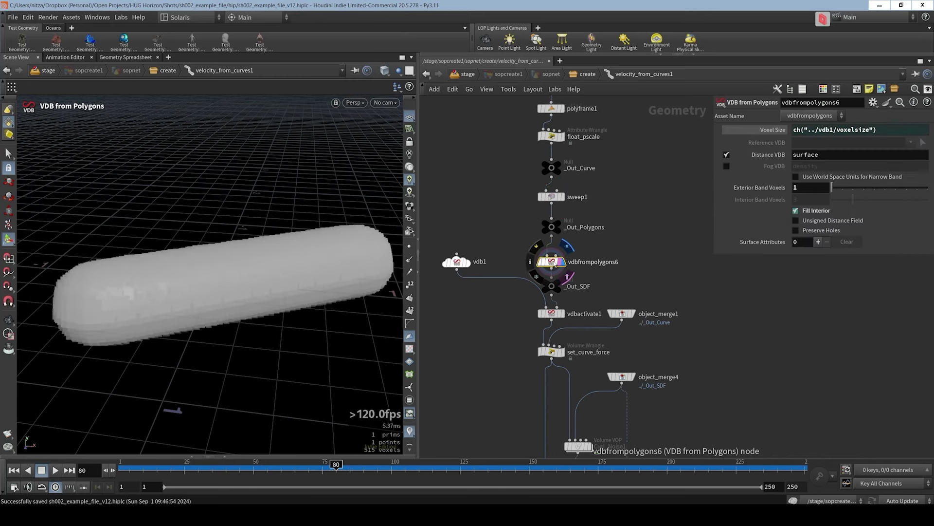
key(ctrl+s)
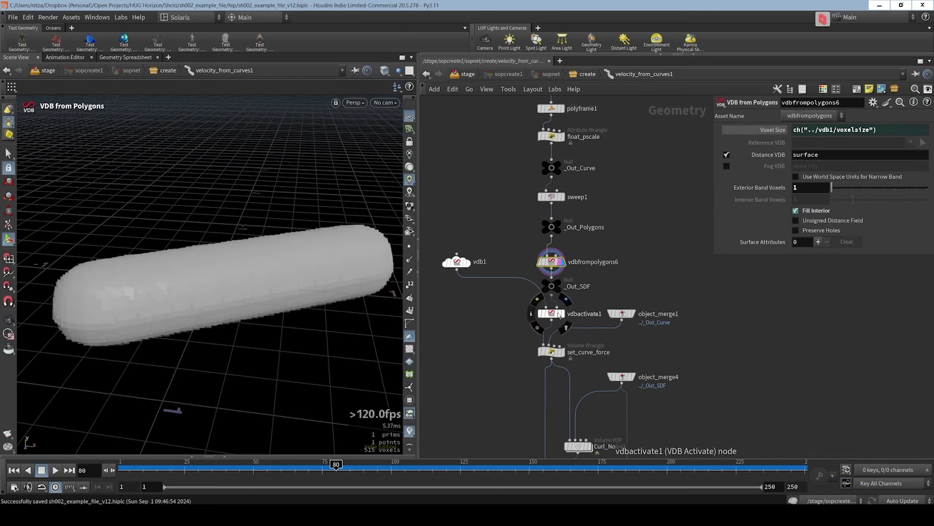
Display vdbactivate1, and examine its settings and those of the vdb1 node feeding it.
click(563, 314)
click(553, 314)
click(456, 262)
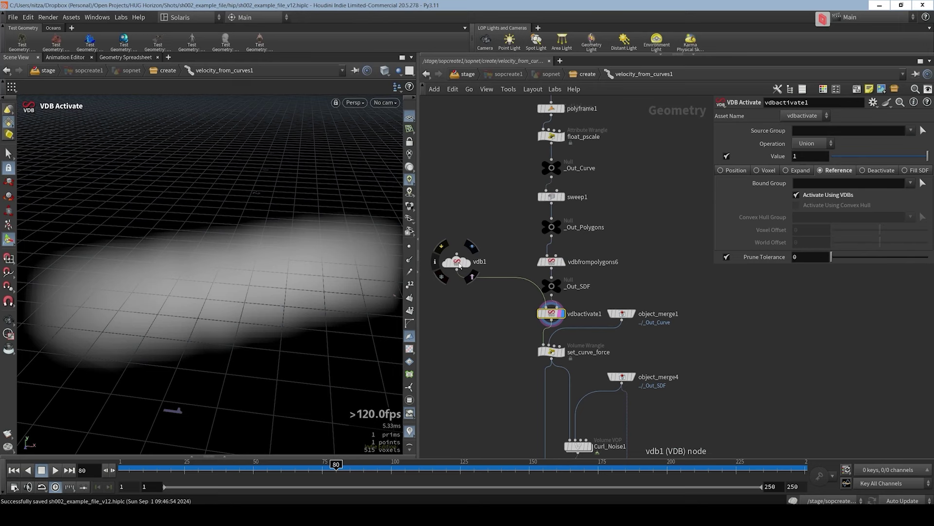
Display the set_curve_force wrangle and highlight the follow, suction and orbit force comments in its VEXpression.
middle_drag(620, 338, 620, 305)
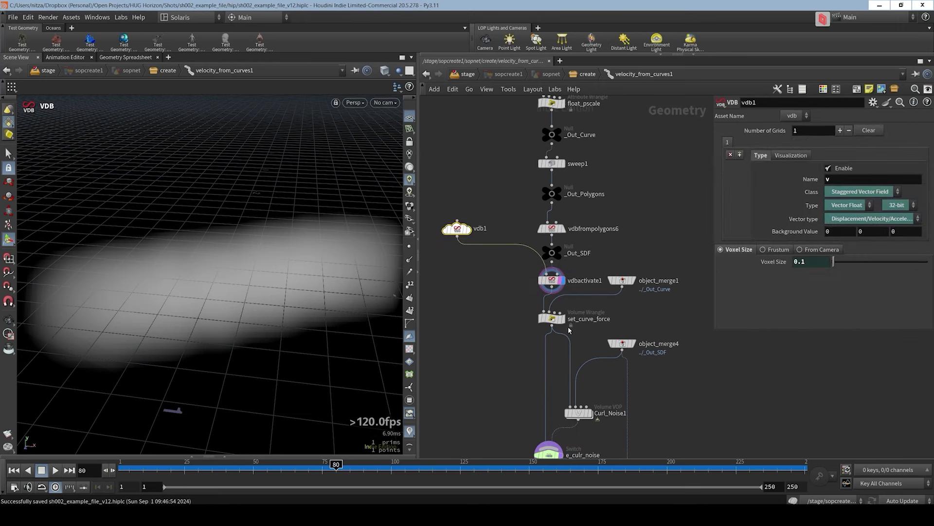
click(552, 281)
click(562, 318)
click(552, 323)
scroll(551, 322, up, 5)
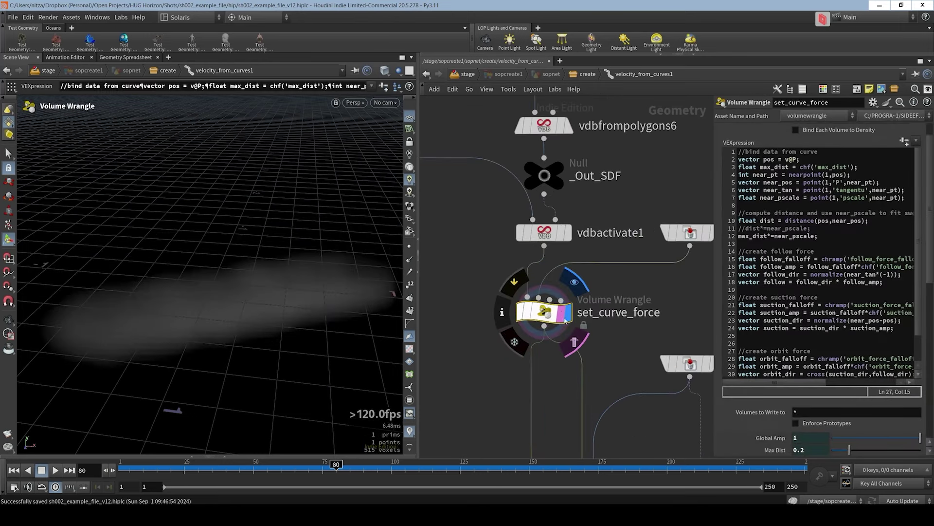
drag(751, 251, 800, 251)
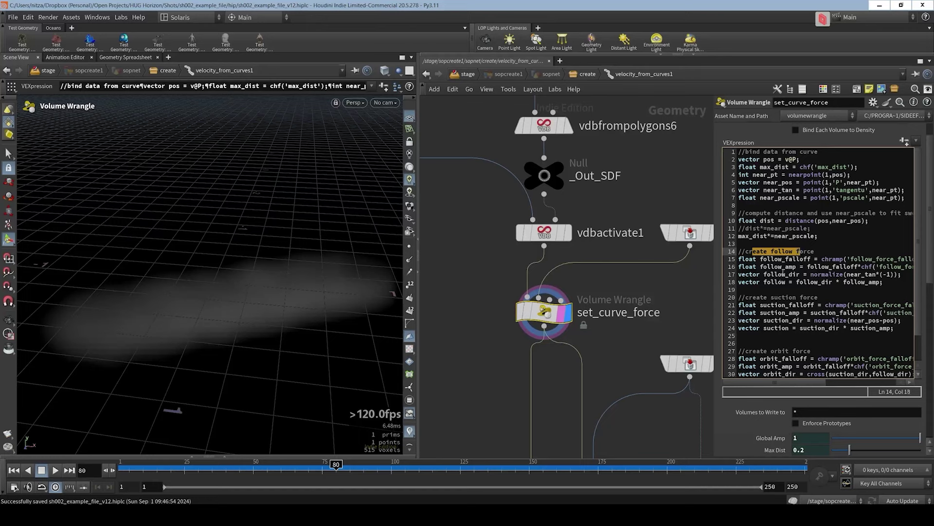
drag(760, 297, 798, 298)
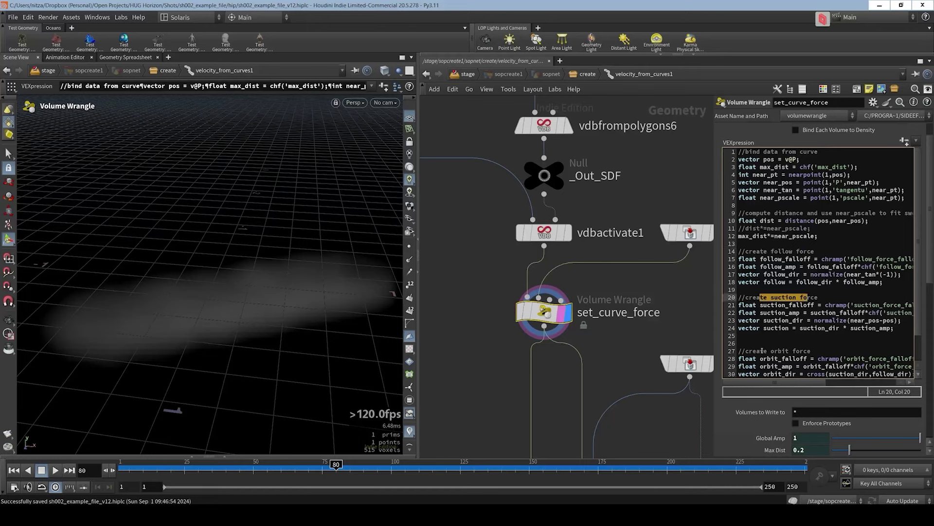
drag(759, 351, 812, 351)
Open the Curl_Noise1 Volume VOP and examine its internal network and parameters.
scroll(645, 296, down, 5)
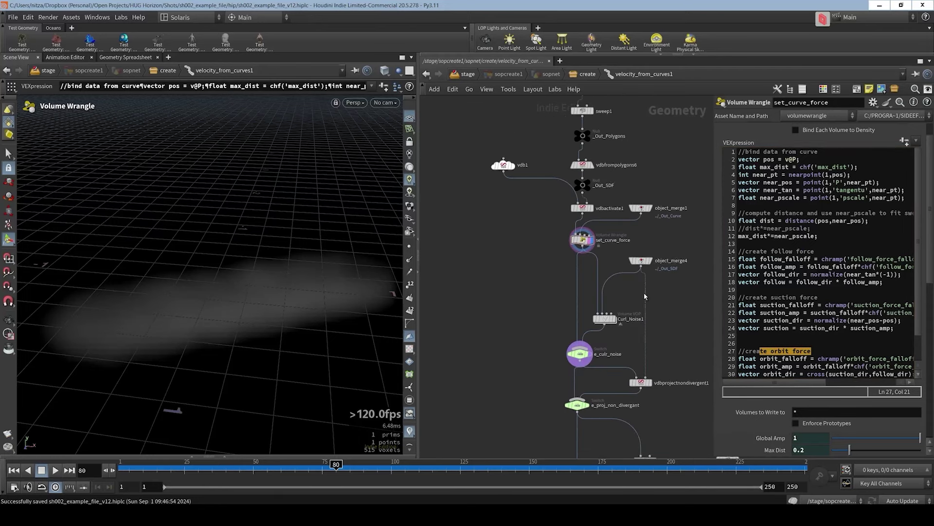
scroll(635, 316, up, 5)
double_click(589, 321)
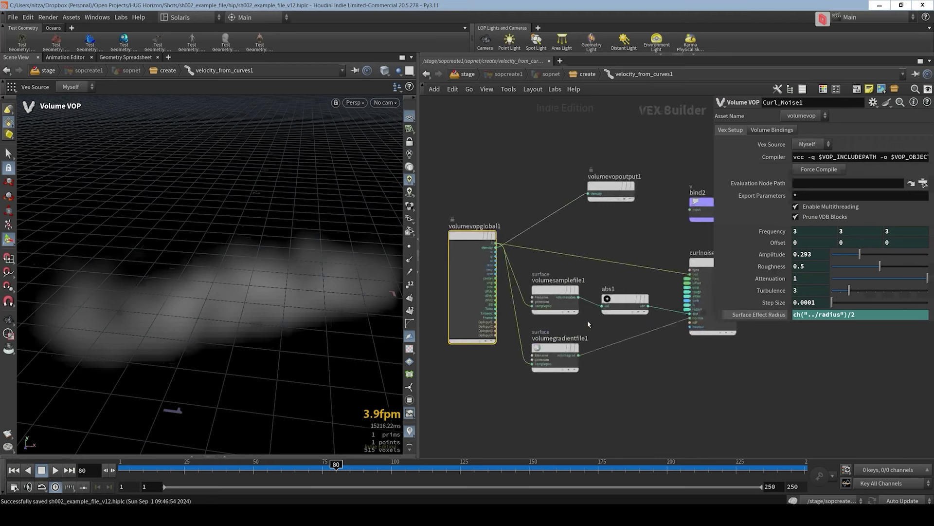
drag(716, 293, 716, 292)
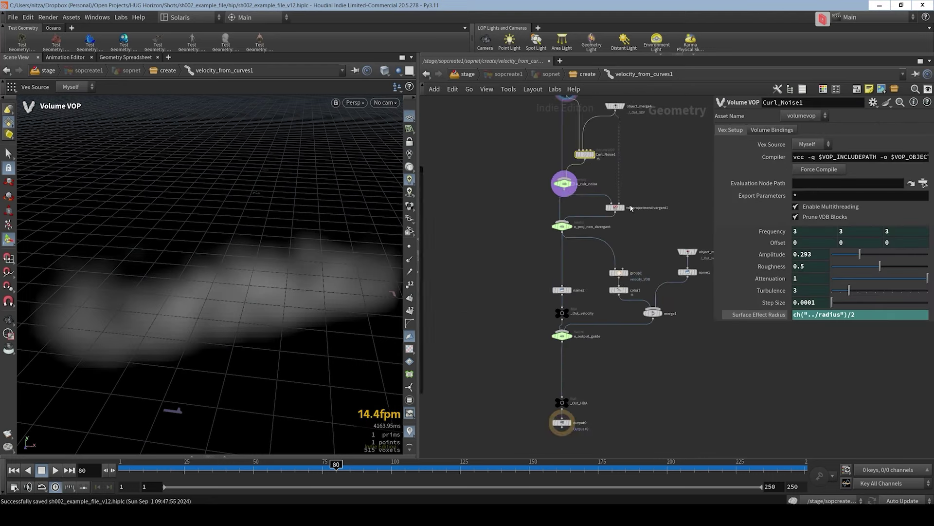
Display vdbprojectnondivergent1 and the e_output_guide switch to examine the end of the asset's network.
scroll(613, 208, up, 3)
click(632, 207)
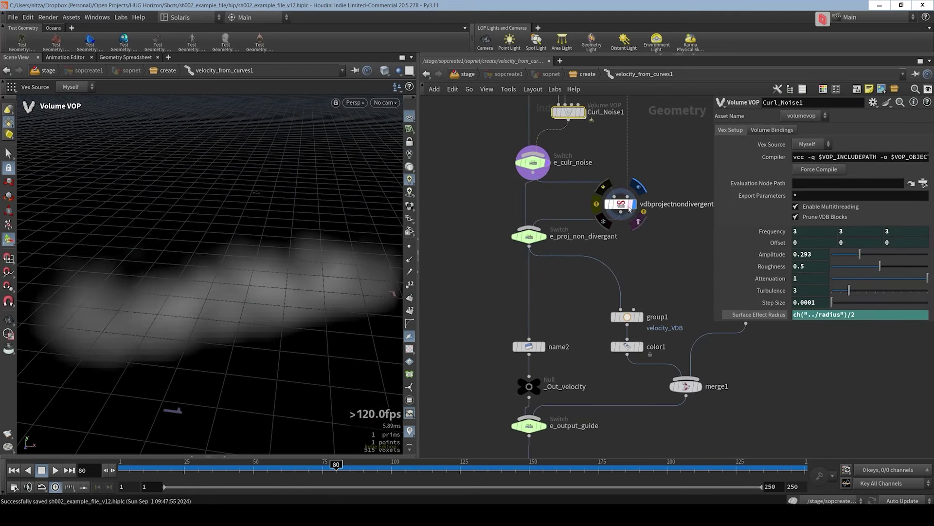
scroll(570, 385, down, 3)
middle_drag(581, 355, 591, 319)
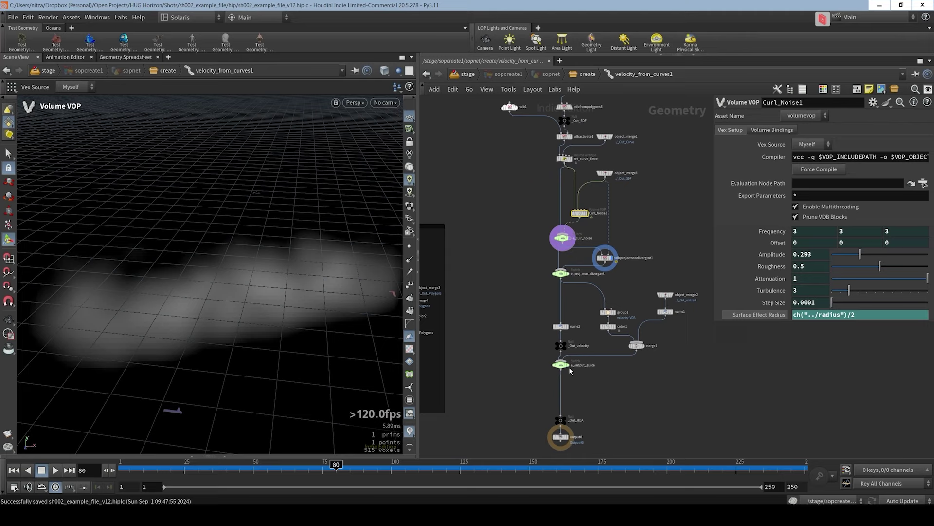
click(572, 372)
click(561, 365)
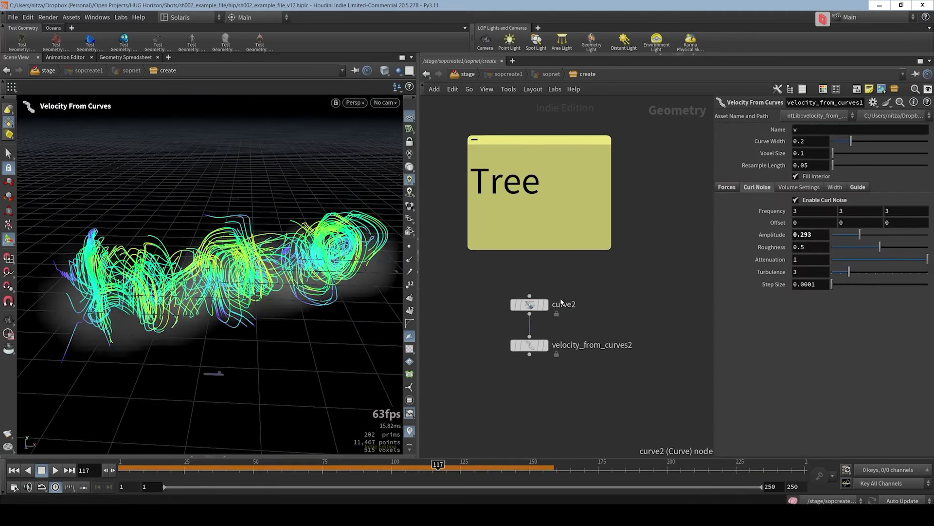
Display and select curve2 under the Tree note, and activate its Curve tool in the viewport.
scroll(539, 313, up, 2)
click(538, 308)
click(544, 307)
click(524, 307)
alt+middle_drag(248, 245, 261, 341)
alt+drag(261, 341, 264, 309)
key(Return)
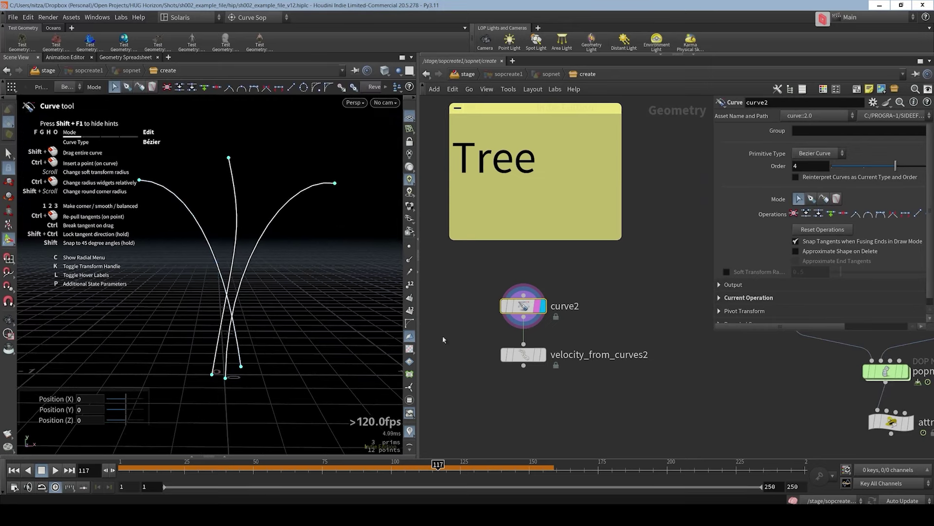
Display and select velocity_from_curves2, and inspect the tree-shaped velocity field from another angle.
mouse_move(527, 312)
click(541, 356)
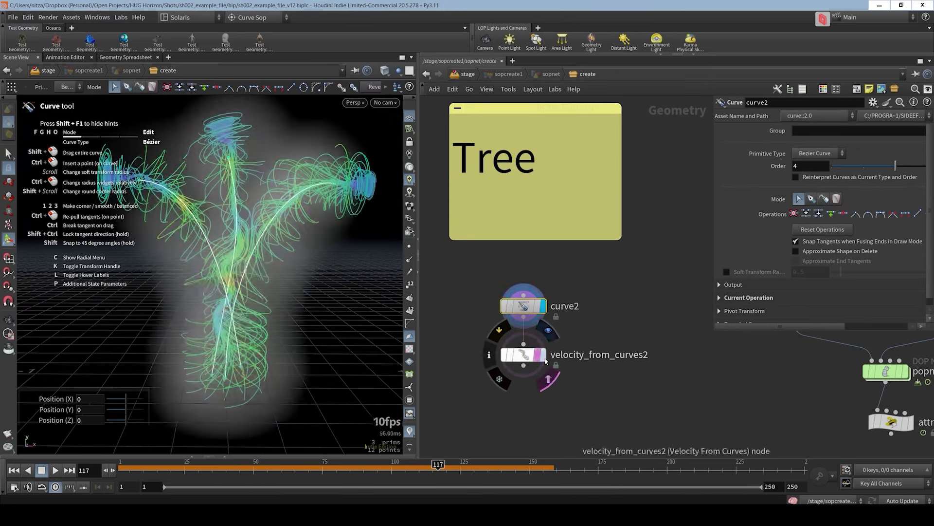
click(523, 354)
drag(192, 215, 214, 269)
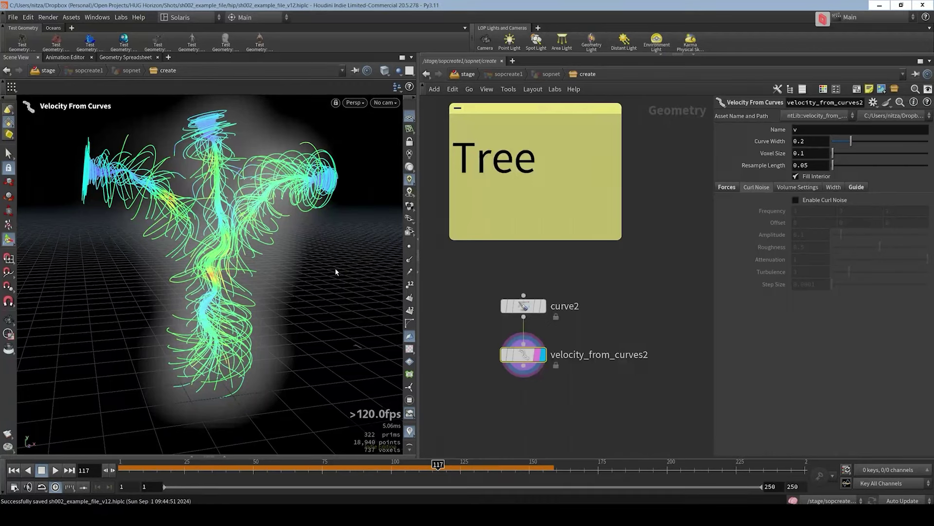
Display velocity_from_curves3 in the POP net example and select it together with curve3.
scroll(618, 368, down, 4)
middle_drag(635, 353, 507, 345)
scroll(578, 345, up, 1)
middle_drag(577, 344, 556, 312)
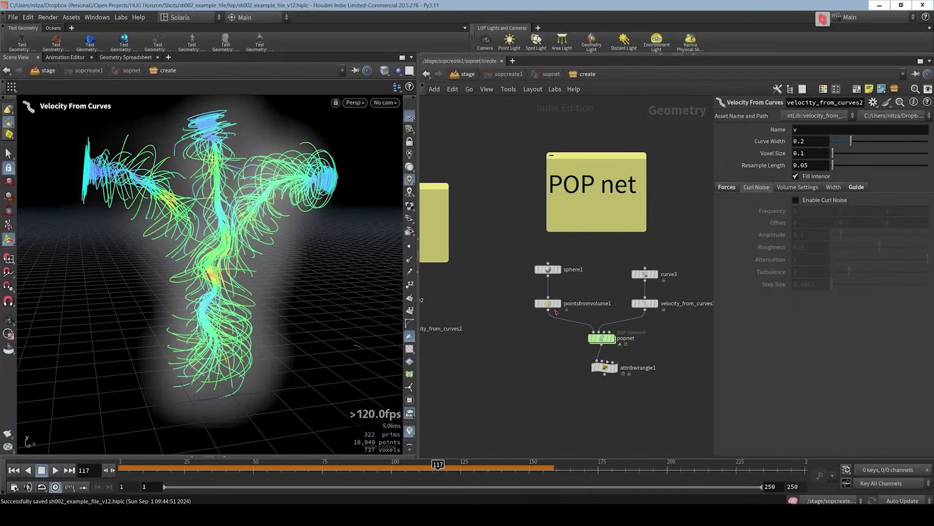
click(657, 306)
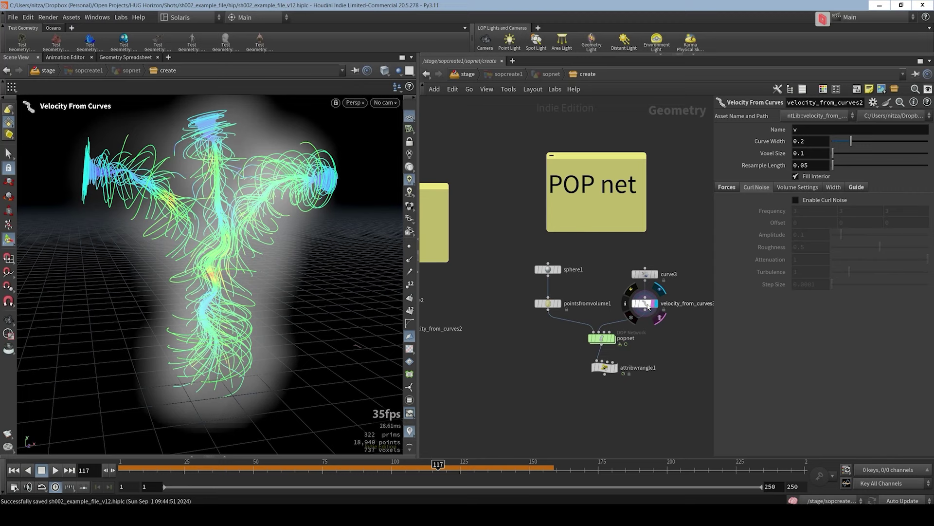
click(651, 306)
drag(669, 317, 669, 315)
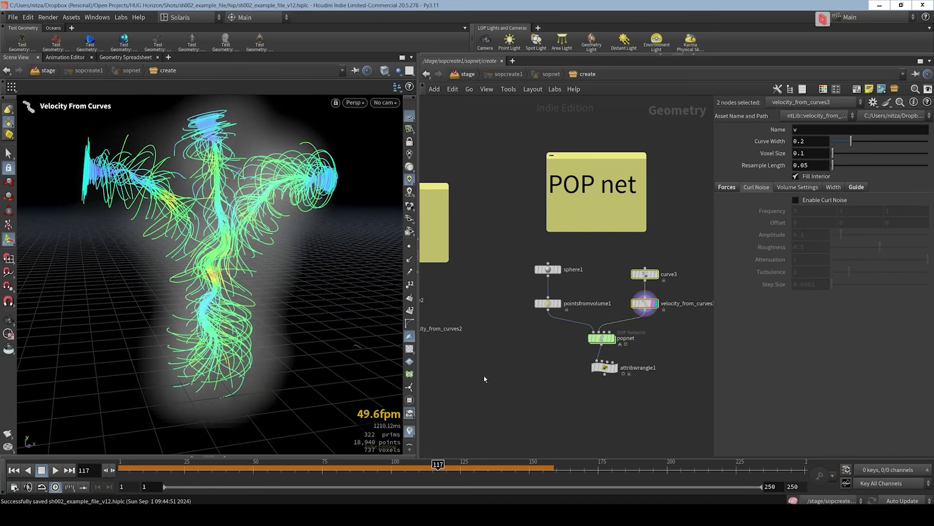
Display popnet and then attribwrangle1 in the POP net example to inspect the particle simulation.
click(606, 341)
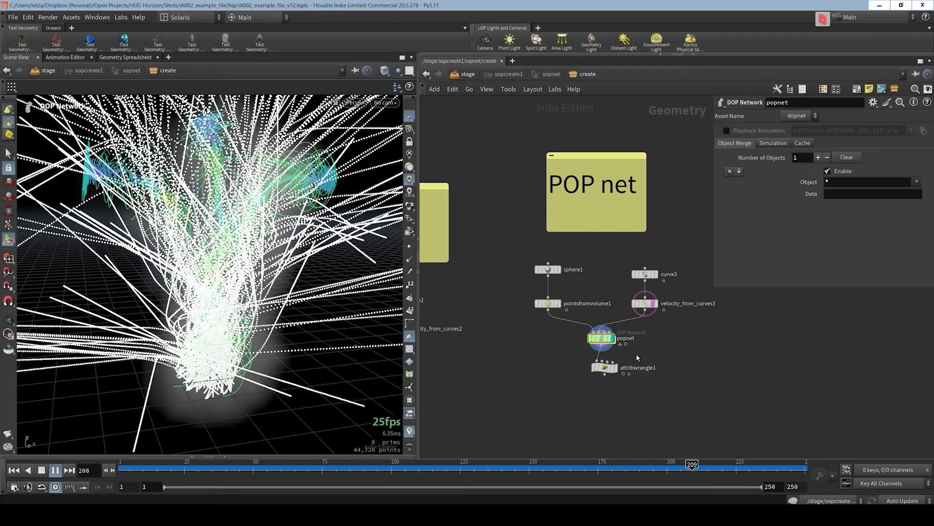
click(604, 368)
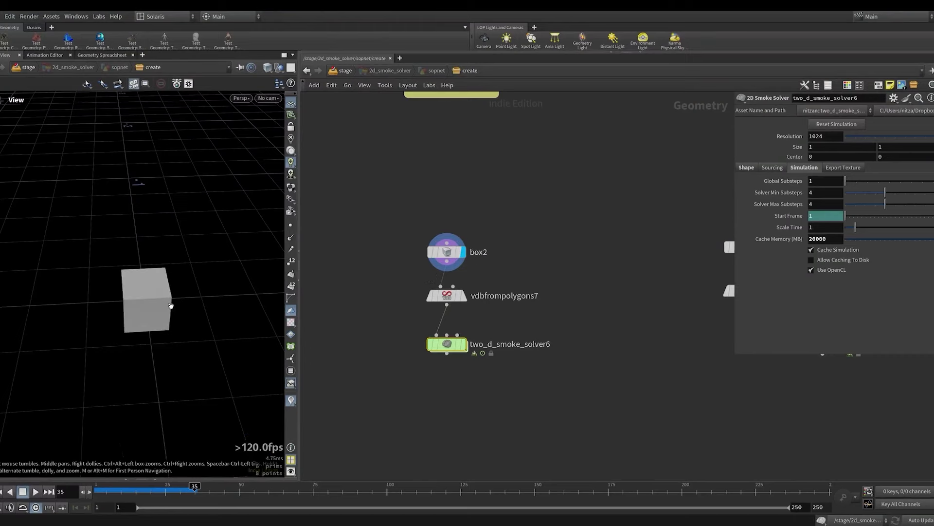
Inspect box2 from another angle, and display and select vdbfrompolygons7 to examine its density volume.
drag(171, 306, 115, 269)
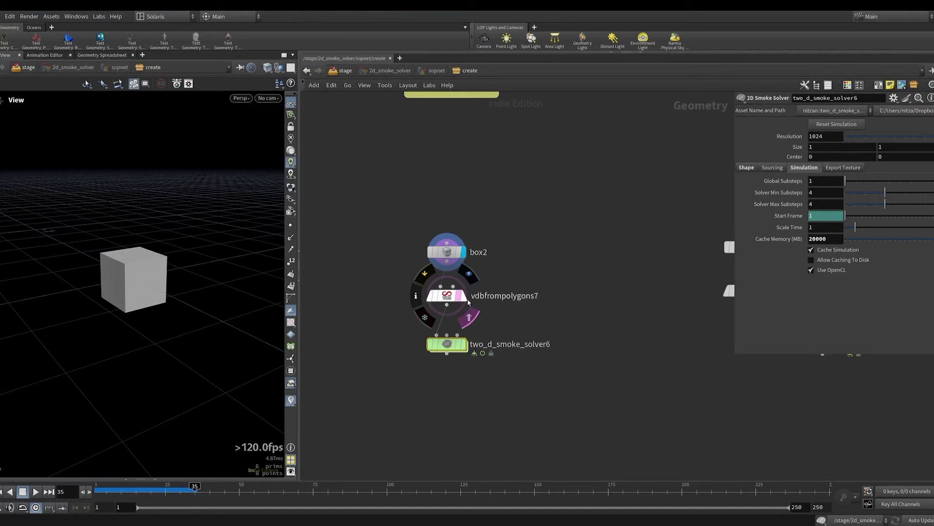
click(463, 296)
click(446, 299)
middle_click(447, 301)
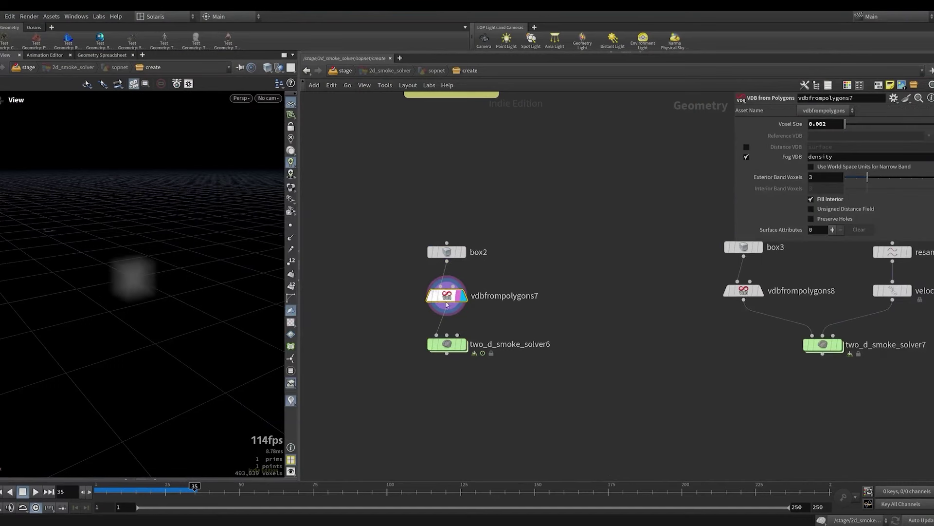
Display and select two_d_smoke_solver6, and move the timeline back towards its start to review the simulation.
click(456, 348)
click(464, 346)
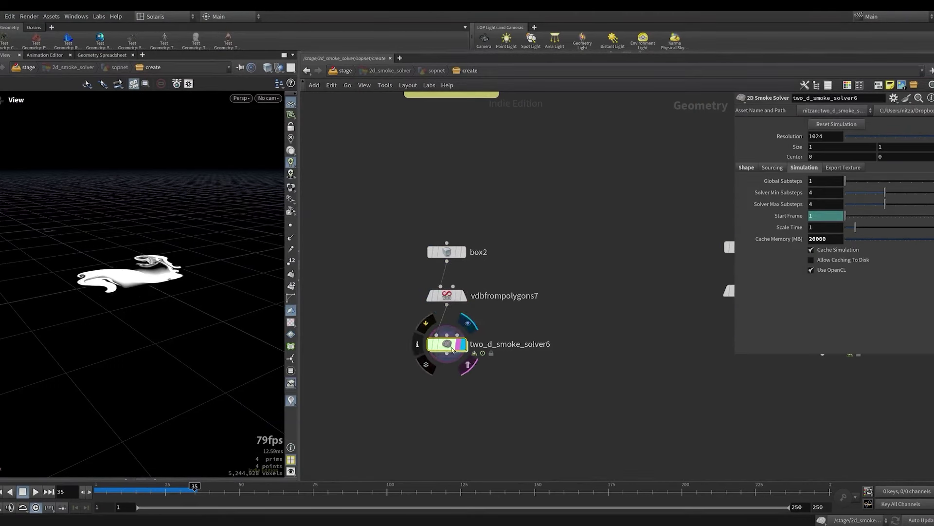
drag(100, 492, 74, 494)
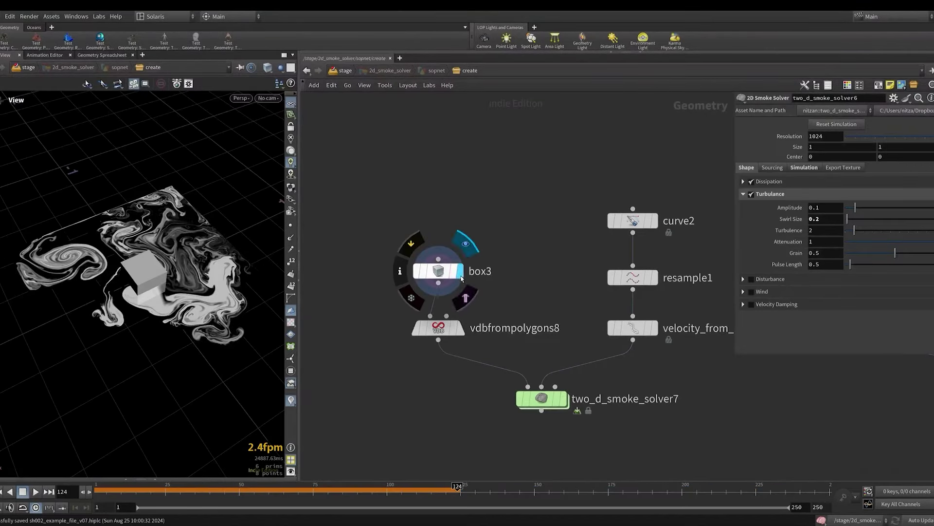
Display box3, vdbfrompolygons8, curve2 and resample1 in turn to inspect the inputs of two_d_smoke_solver7.
click(450, 277)
click(458, 328)
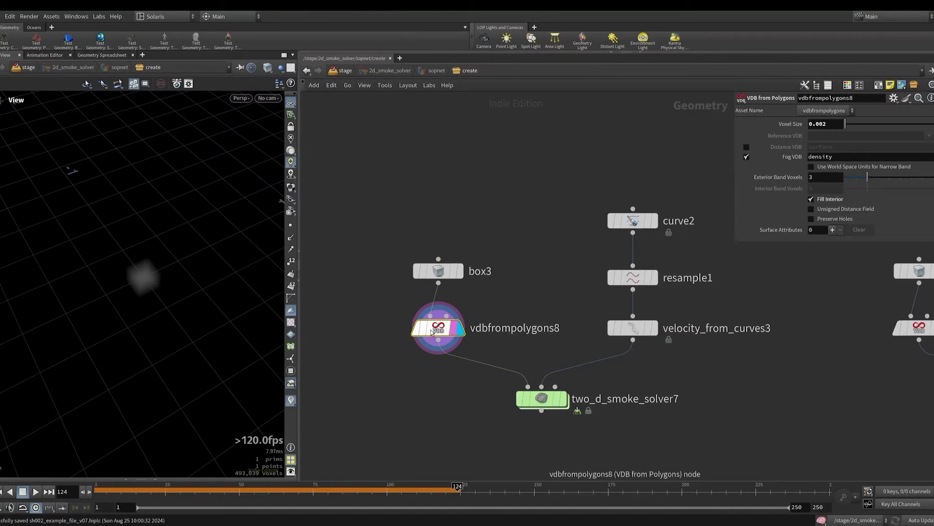
middle_drag(658, 245, 614, 242)
click(611, 219)
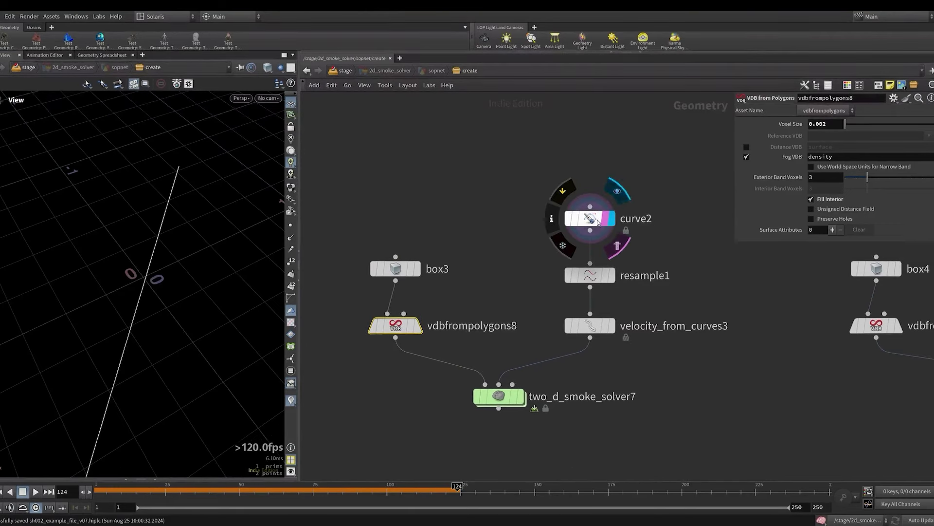
click(590, 219)
drag(119, 309, 122, 282)
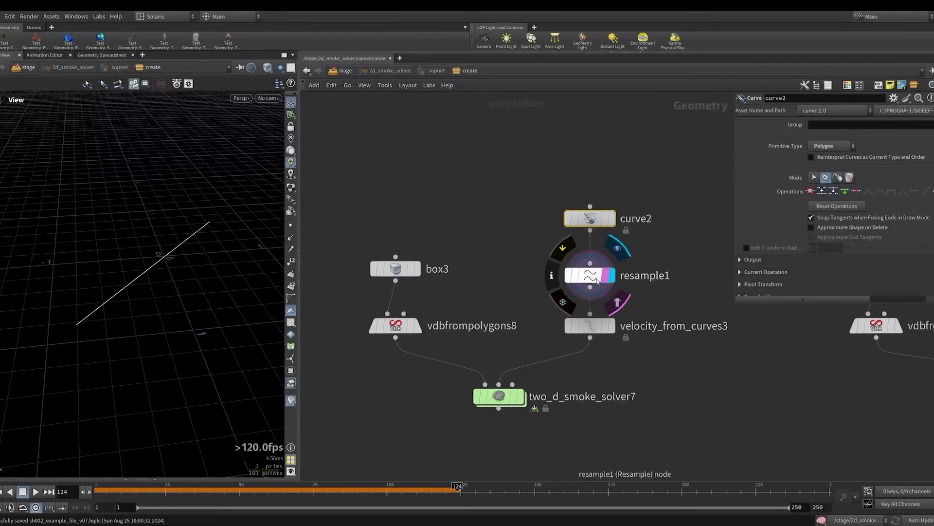
click(597, 281)
Display and select velocity_from_curves3, and inspect its velocity volume from another angle.
click(611, 326)
click(598, 331)
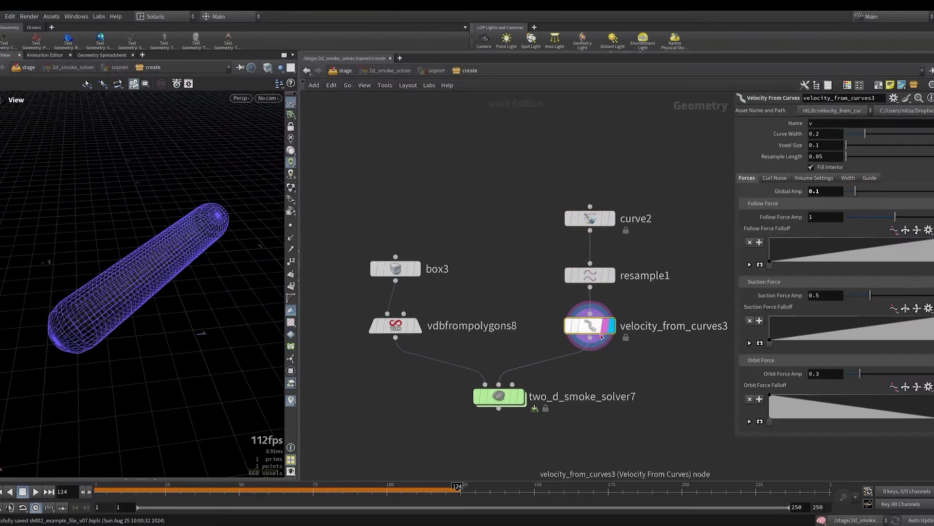
drag(132, 291, 99, 287)
Toggle the viewport's wireframe shading and enable the guide display in velocity_from_curves3's Guide settings.
mouse_move(598, 333)
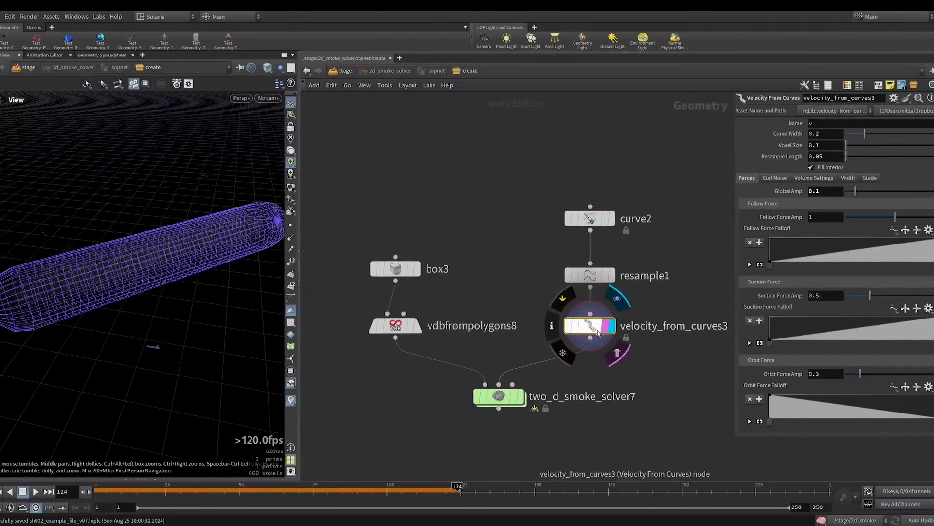
key(w)
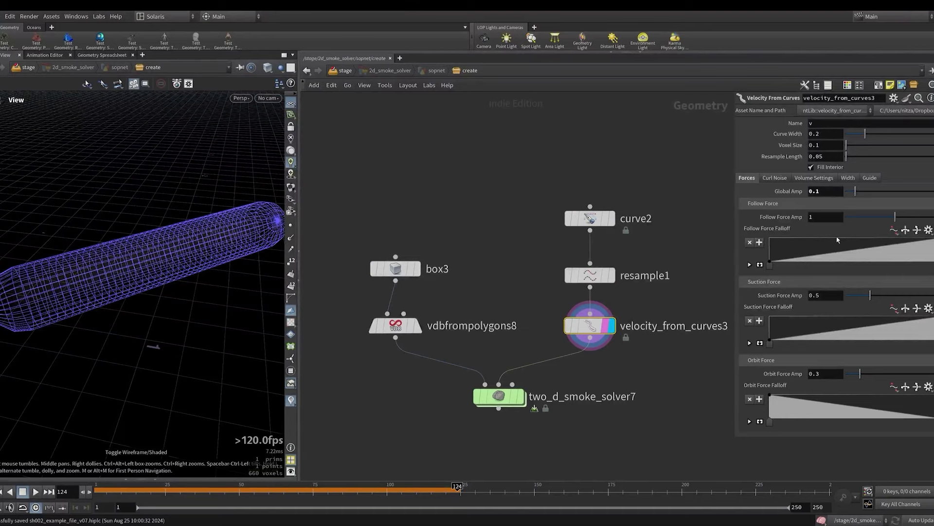
click(870, 178)
click(811, 210)
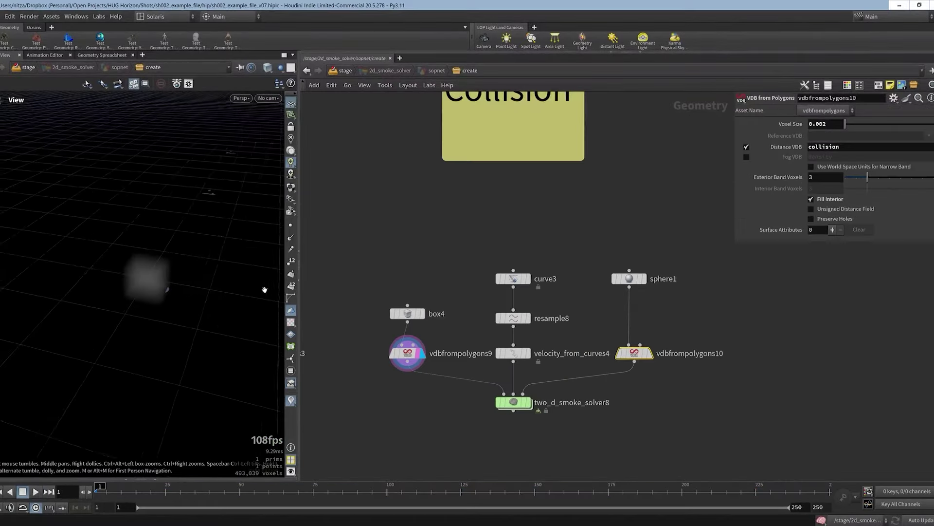
In the Collision example, view vdbfrompolygons9, and display velocity_from_curves4 to inspect its streamlines from a wider angle.
drag(264, 290, 256, 332)
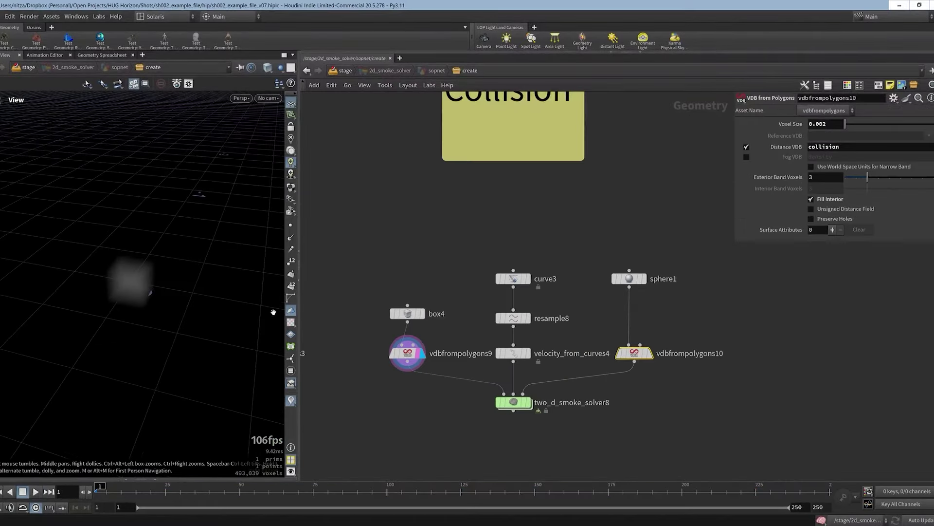
click(532, 369)
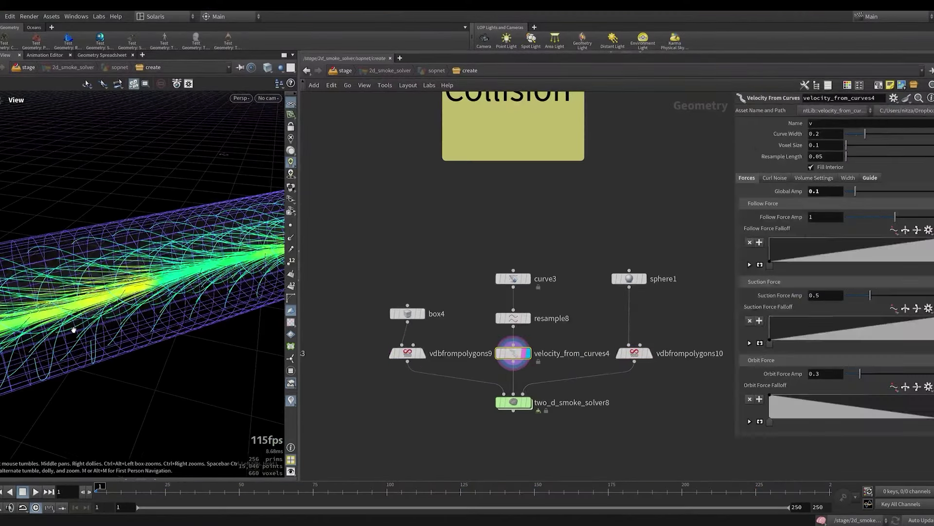
right_drag(73, 330, 150, 297)
drag(151, 297, 148, 317)
right_drag(148, 317, 166, 313)
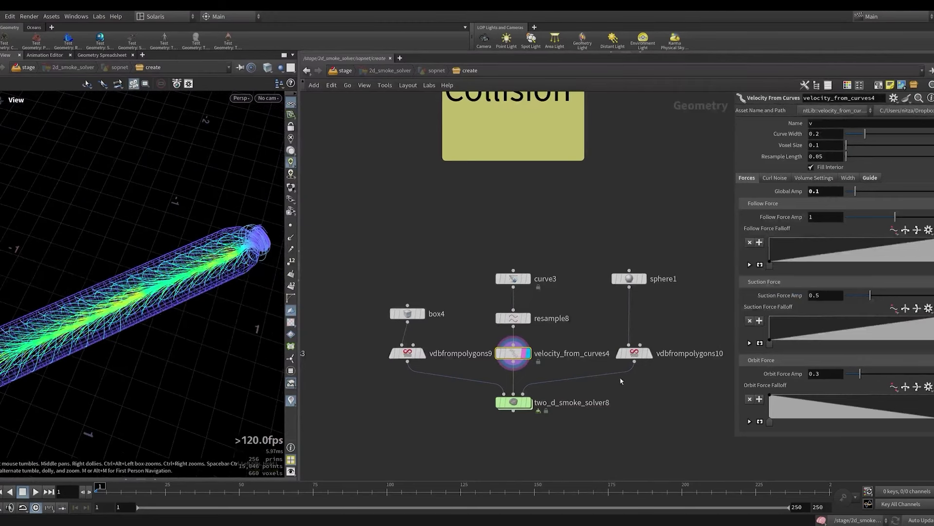
Overlay the vdbfrompolygons10 collision sphere as a template on velocity_from_curves4, and display two_d_smoke_solver8.
click(644, 357)
click(649, 354)
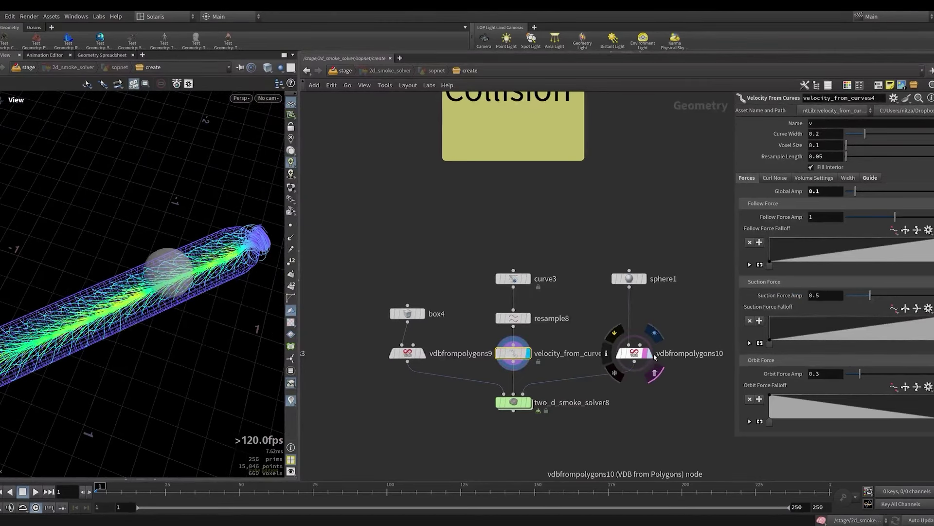
click(529, 405)
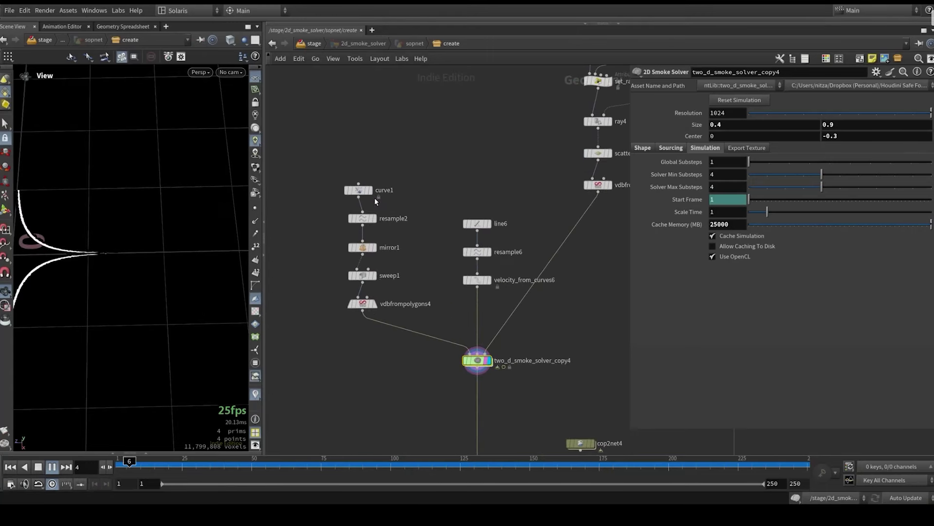
Display curve1, mirror1, sweep1 and vdbfrompolygons4 in turn to inspect the smoke source of two_d_smoke_solver_copy4.
click(370, 192)
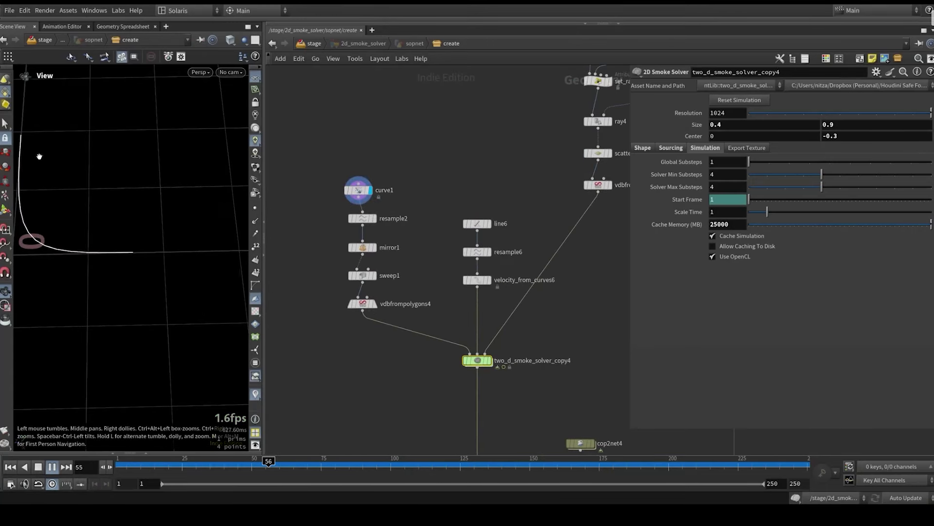
click(374, 249)
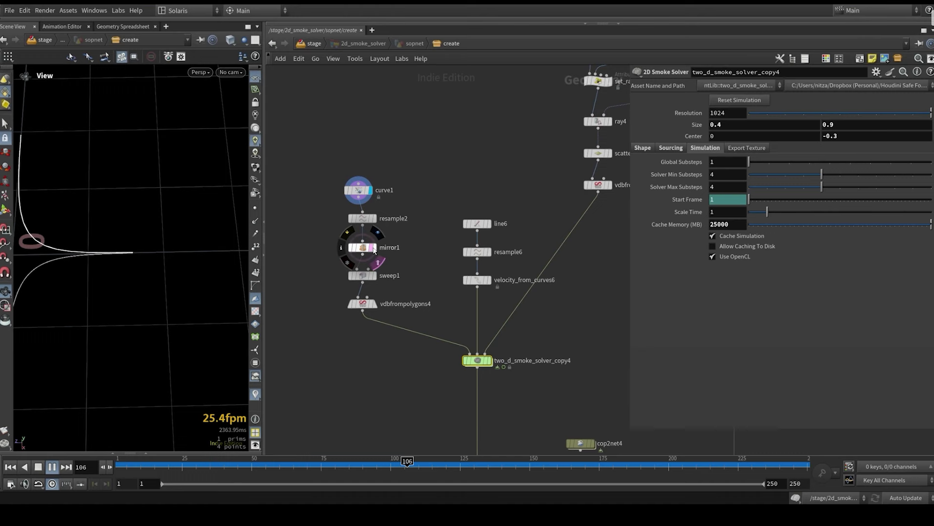
click(363, 249)
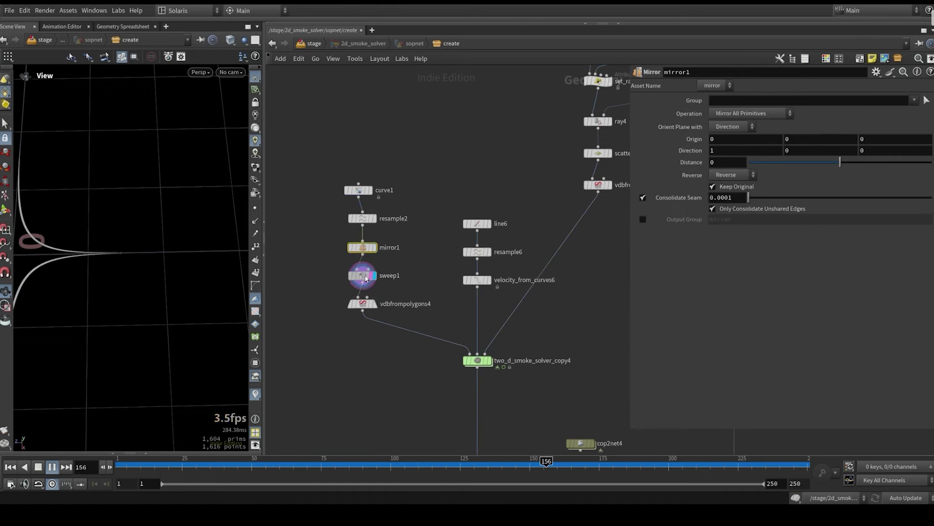
click(366, 278)
click(373, 304)
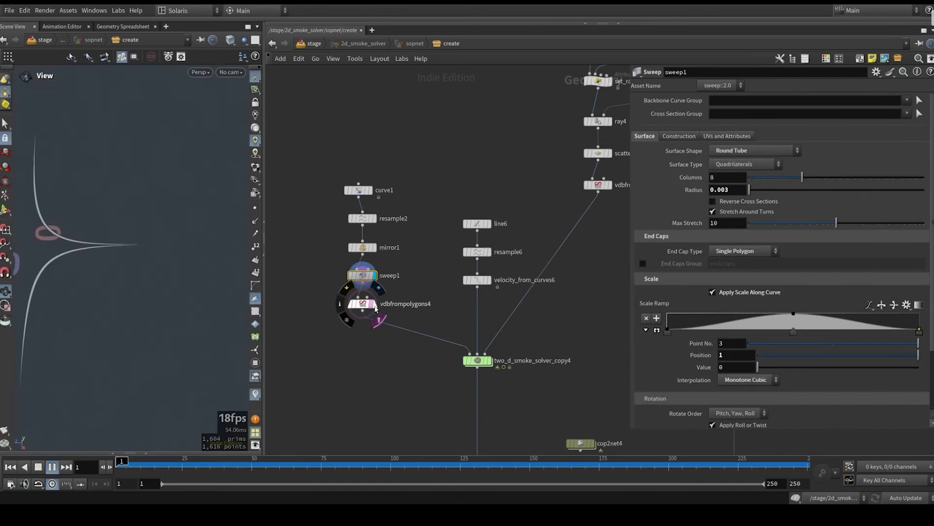
click(363, 303)
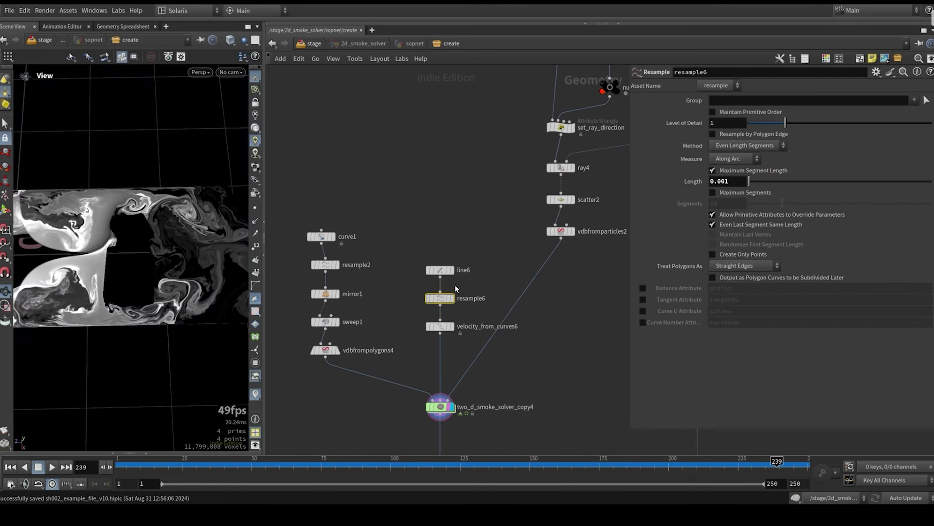
Display line6, resample6 and velocity_from_curves6 in turn to inspect the velocity input of two_d_smoke_solver_copy4.
scroll(456, 288, up, 3)
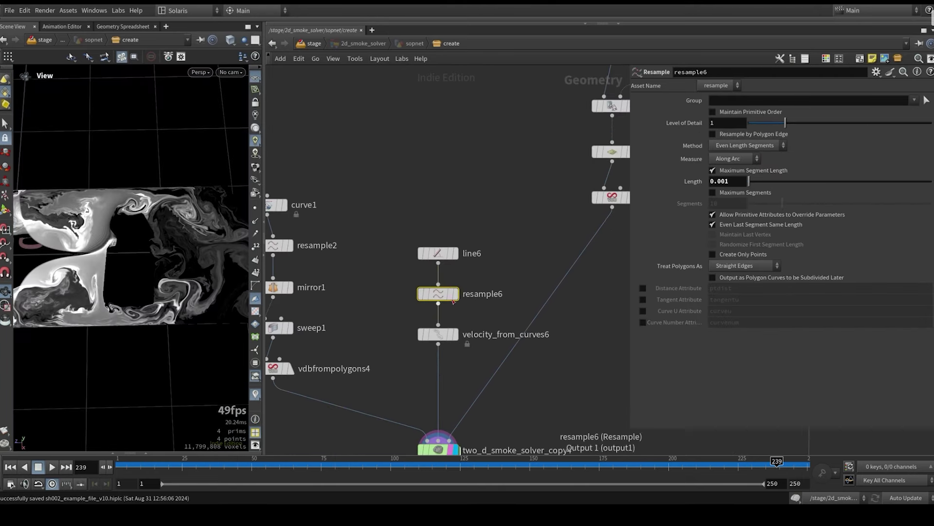
click(452, 257)
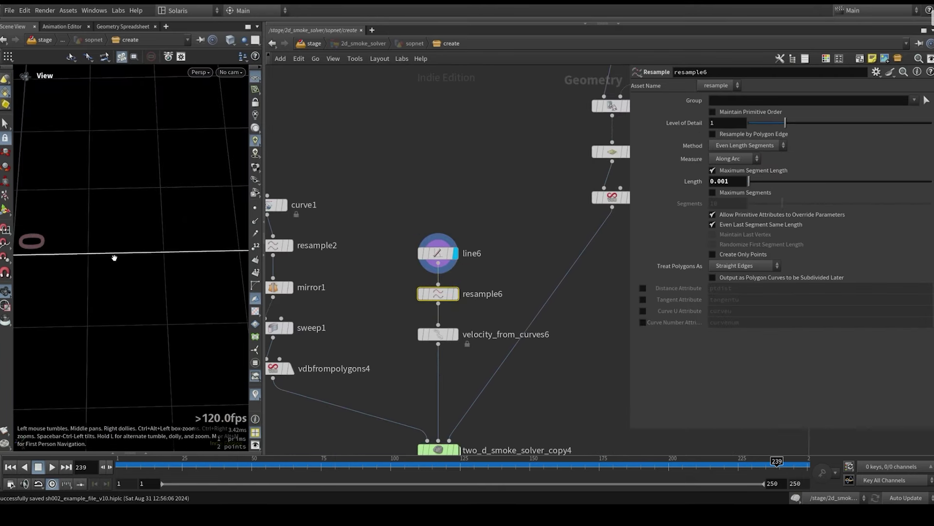
click(454, 294)
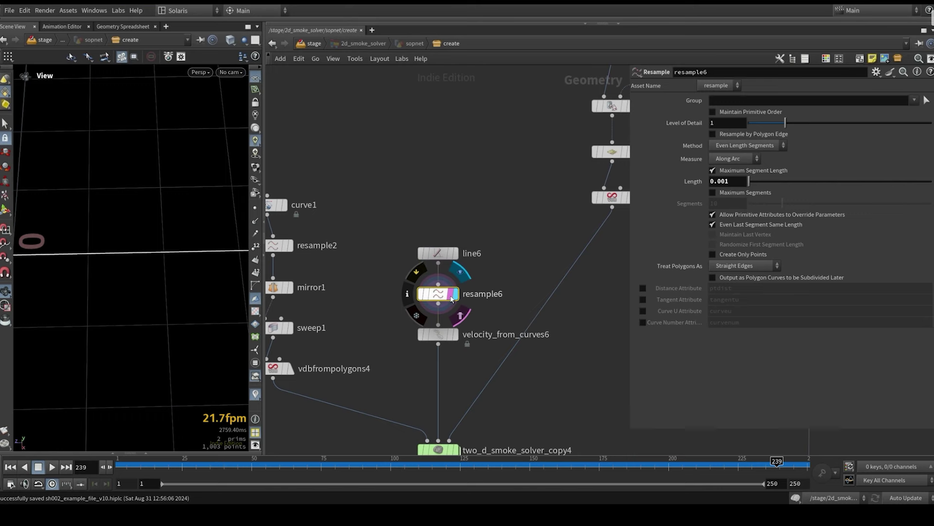
click(454, 335)
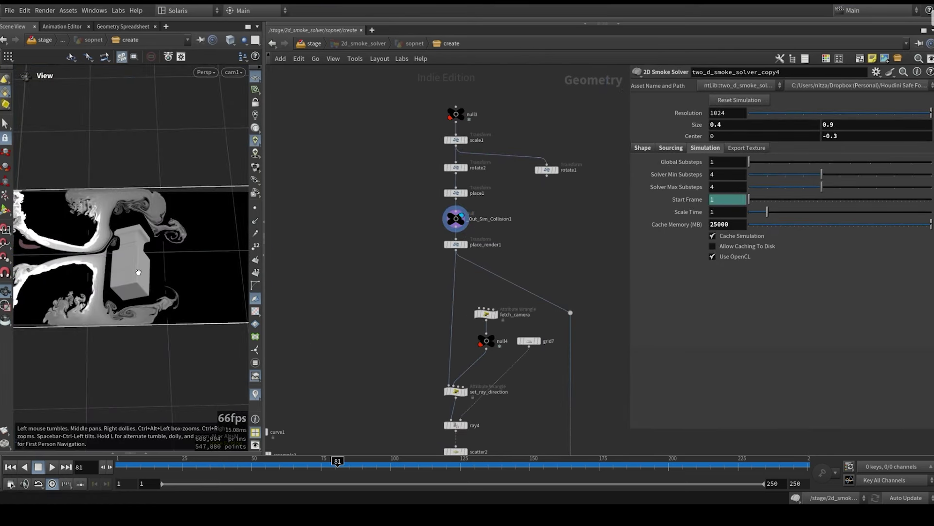
Frame the collision bottle in the viewport, and display ray4 to inspect the bottle's projection onto the smoke plane.
drag(139, 272, 117, 269)
key(f)
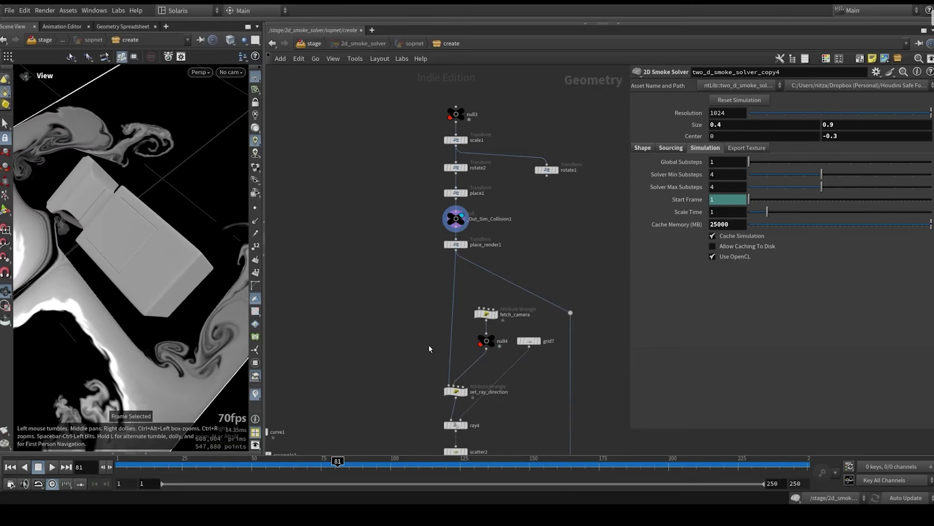
middle_drag(455, 383, 439, 291)
click(448, 335)
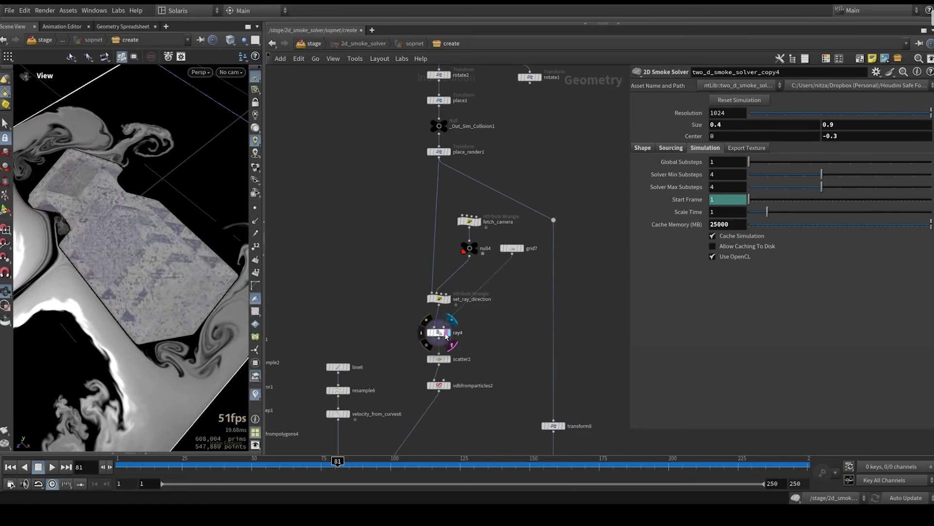
drag(232, 287, 170, 284)
scroll(443, 334, up, 5)
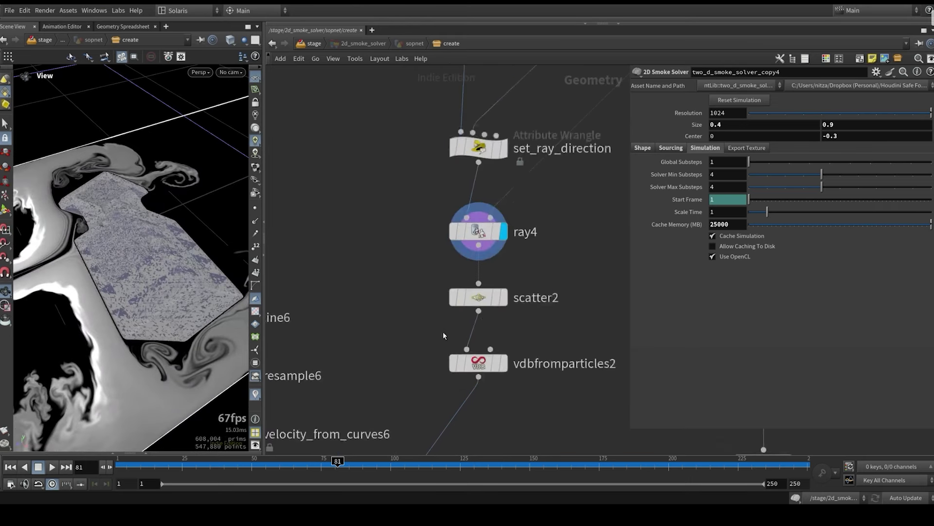
Display and select scatter2 and then vdbfromparticles2 to inspect how the projected bottle becomes a collision volume.
click(503, 298)
click(485, 297)
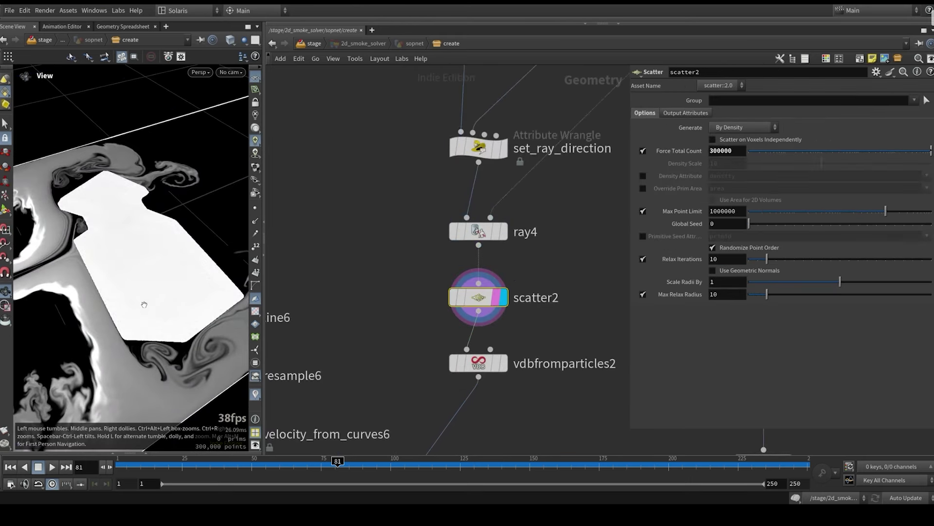
click(492, 365)
click(503, 363)
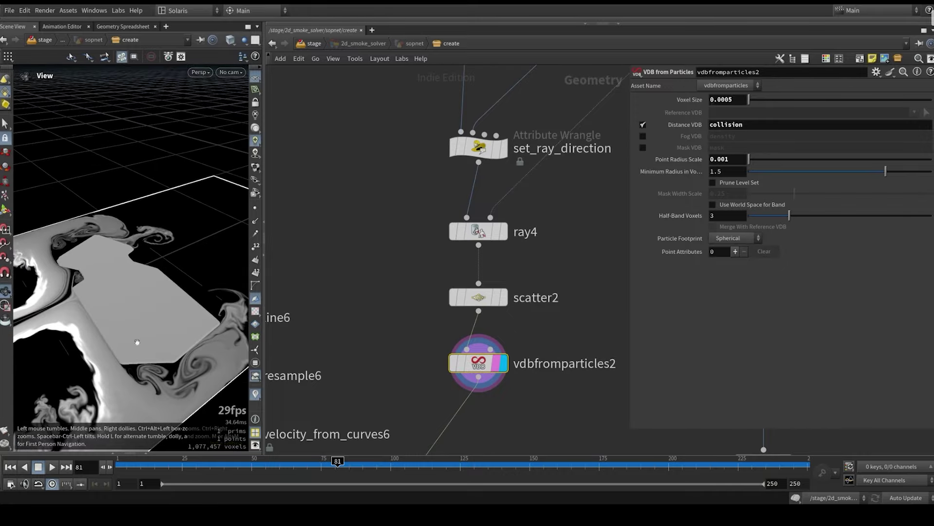
scroll(366, 363, down, 5)
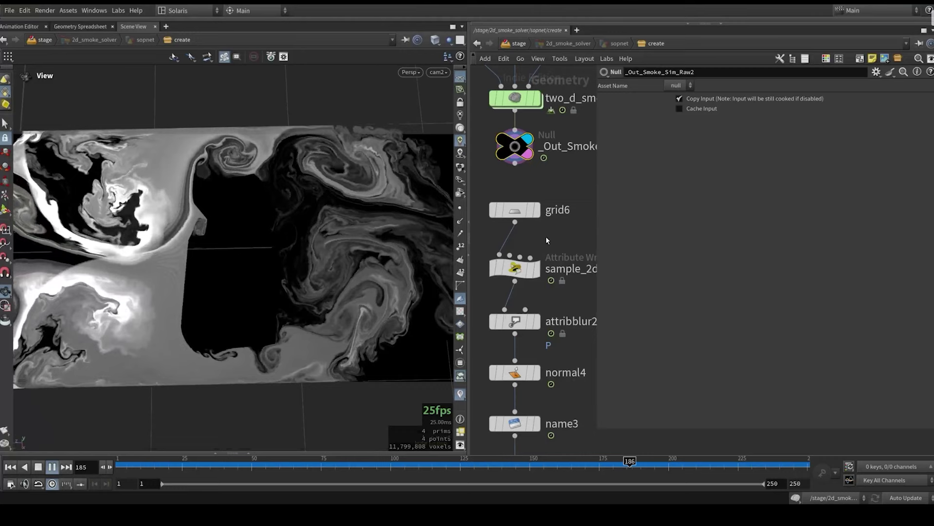
Display sample_2d_smoke_solver, and examine its wrangle code and the resulting height displacement up close in the viewport.
click(537, 210)
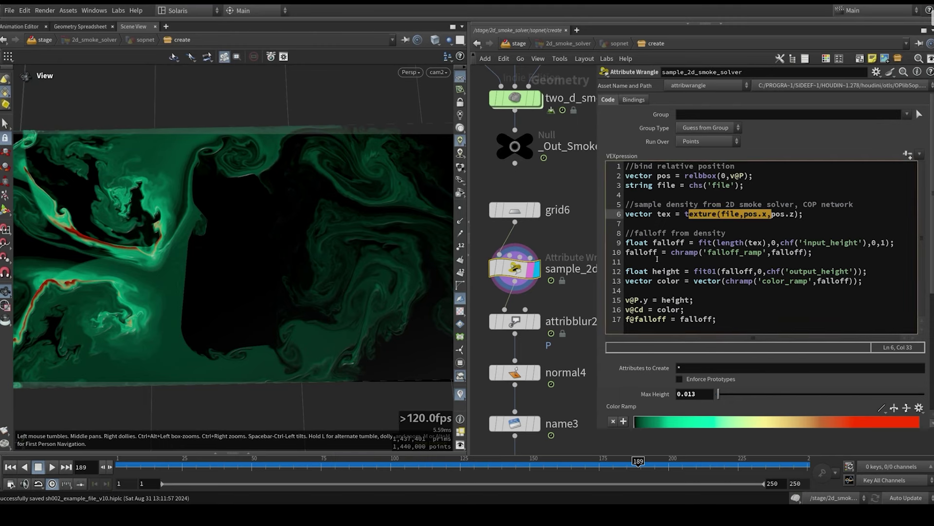
scroll(552, 355, down, 2)
middle_drag(553, 351, 548, 240)
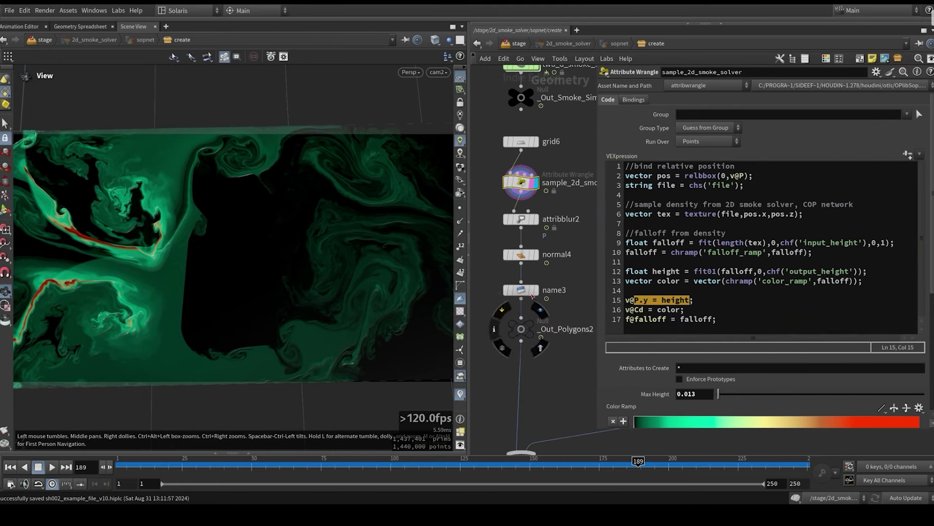
drag(239, 350, 210, 313)
scroll(210, 313, up, 5)
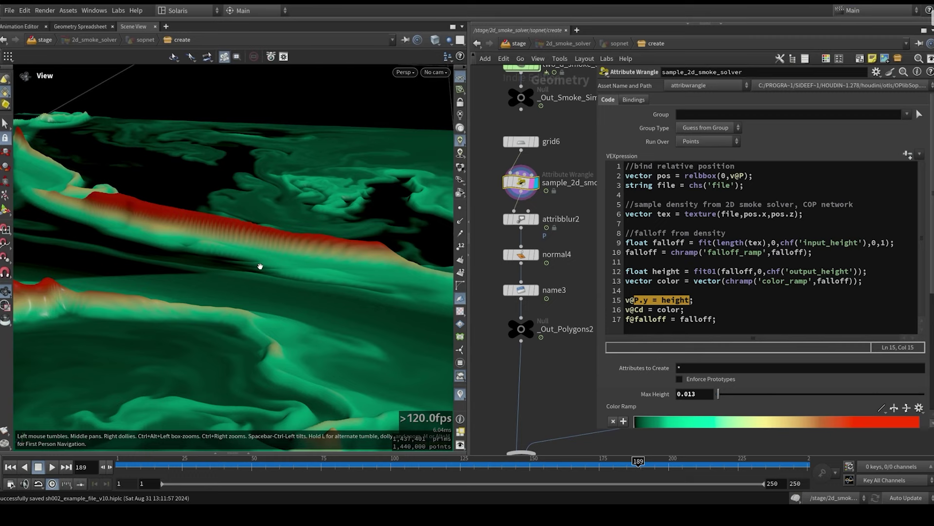
scroll(257, 299, down, 5)
scroll(488, 365, down, 5)
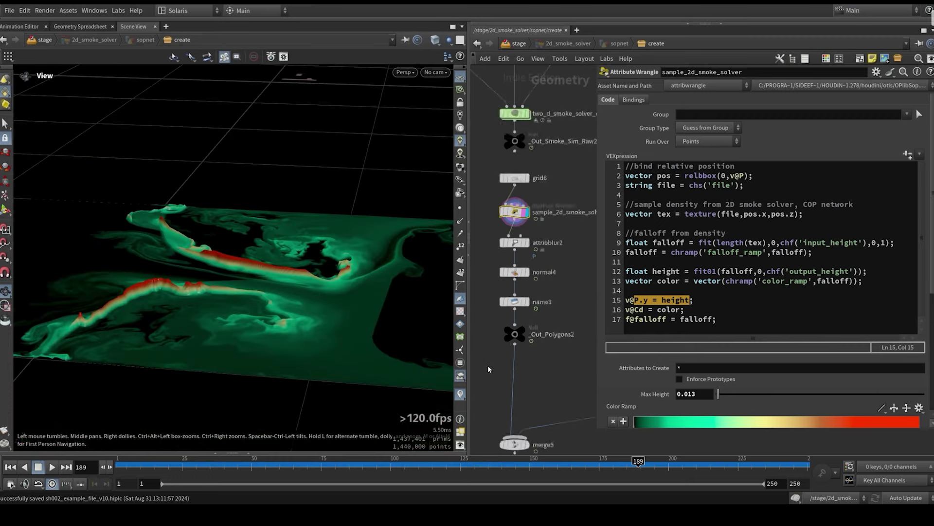
Display merge5 to inspect the smoke polygons merged with the perfume model, and look through a scene camera.
scroll(521, 317, down, 5)
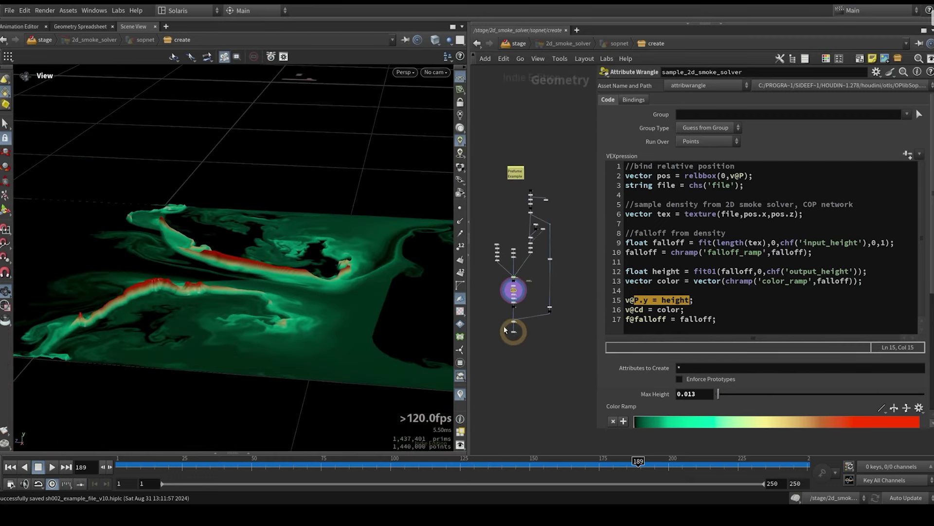
scroll(506, 330, up, 6)
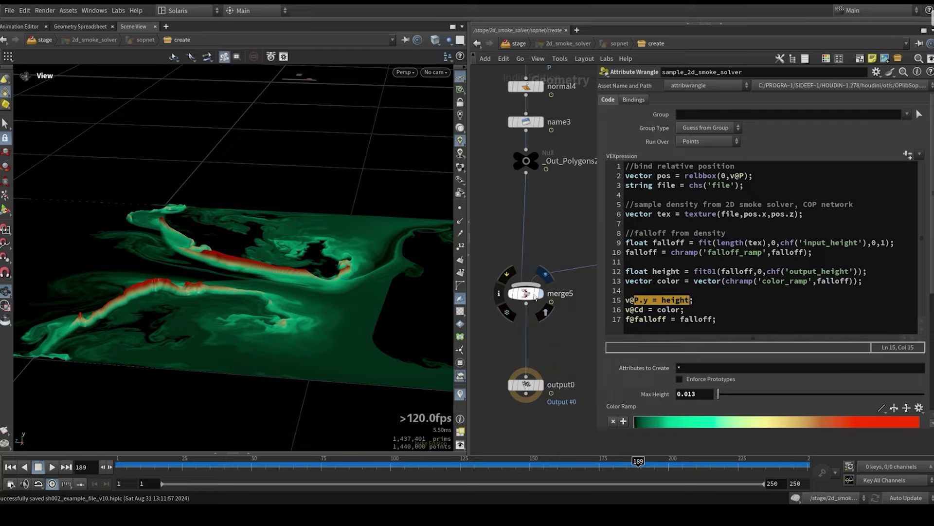
click(521, 302)
scroll(316, 204, down, 3)
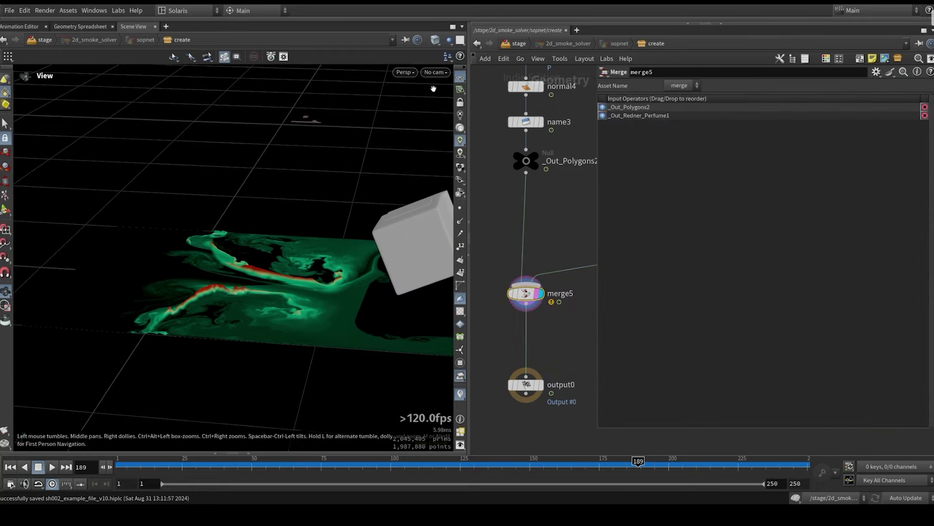
click(434, 72)
click(473, 132)
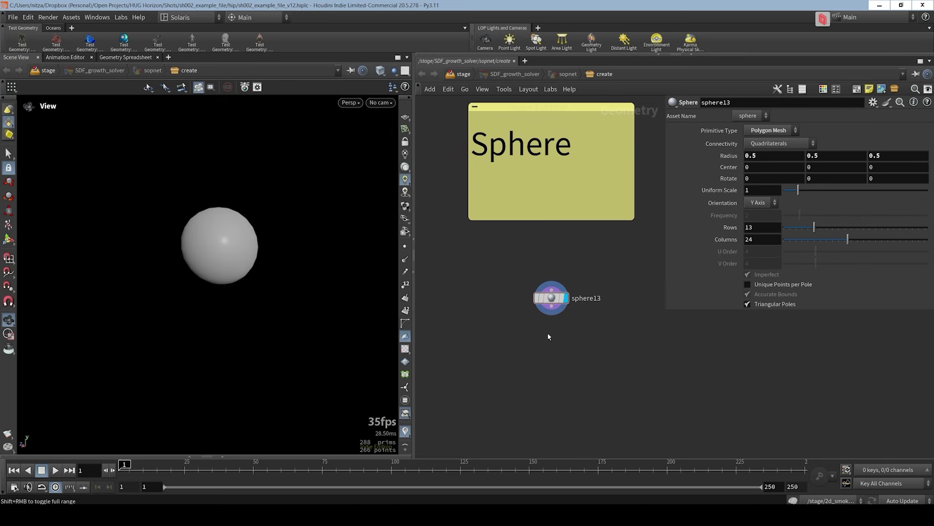
Add an SDF Growth Solver node below sphere13.
key(Tab)
text(sdf g)
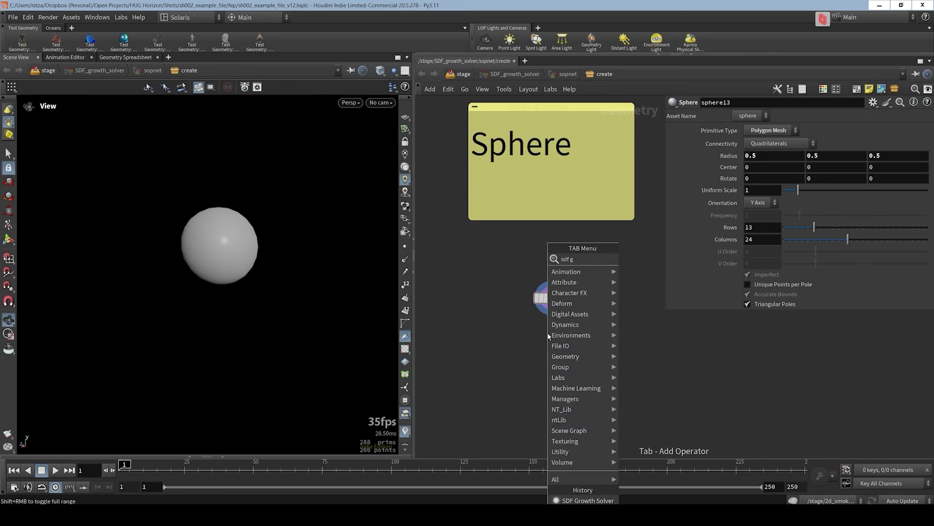
key(Return)
click(547, 333)
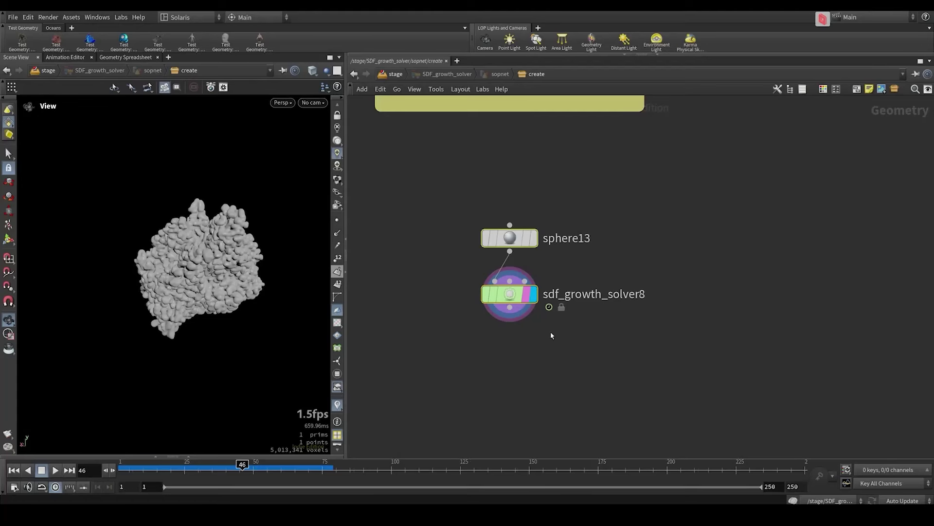
Allow editing of the contents of sdf_growth_solver8 and open its internal network.
drag(553, 334, 466, 200)
right_click(511, 290)
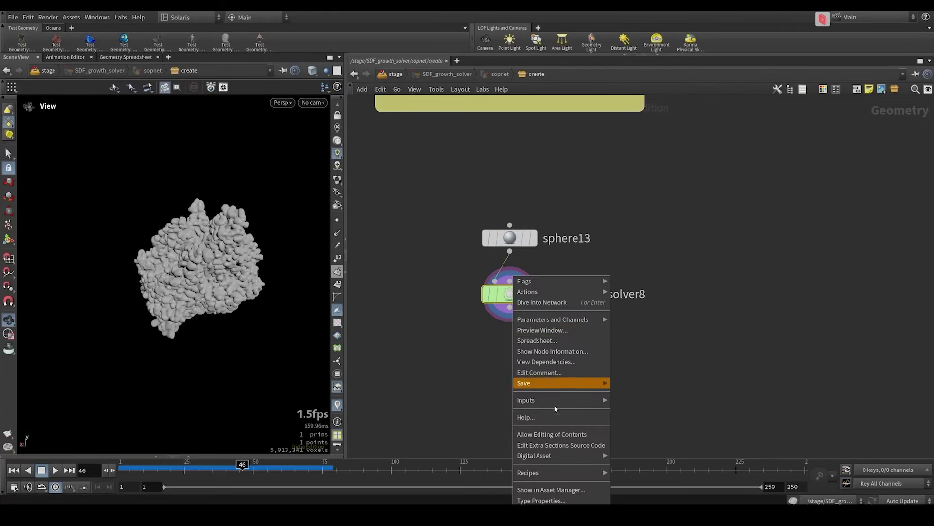
click(554, 434)
double_click(505, 293)
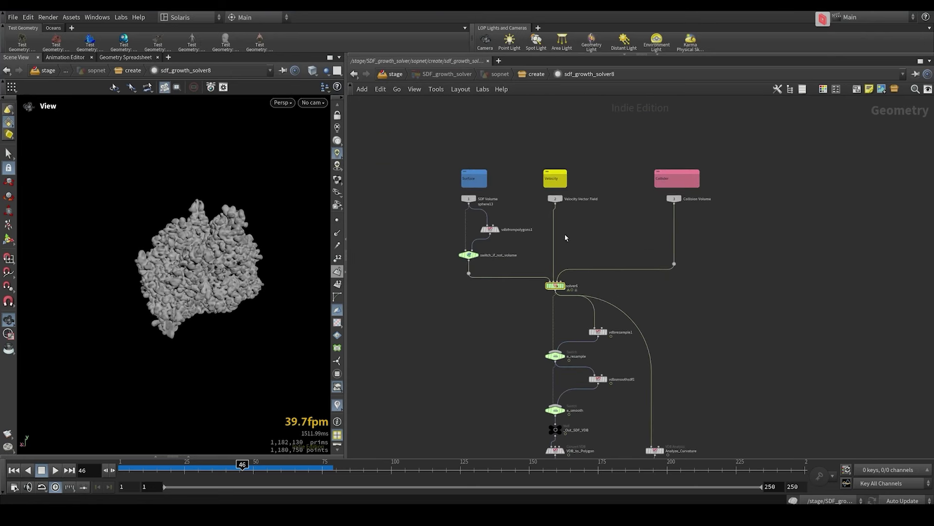
Open the solver6 network and display vdbadvect1 to inspect how the SDF is advected.
scroll(572, 262, down, 5)
middle_drag(568, 446, 560, 394)
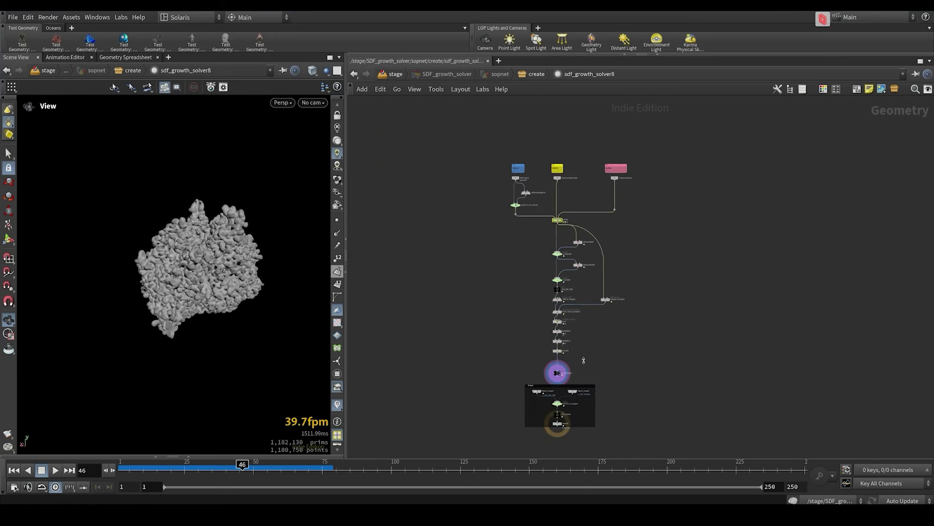
double_click(558, 220)
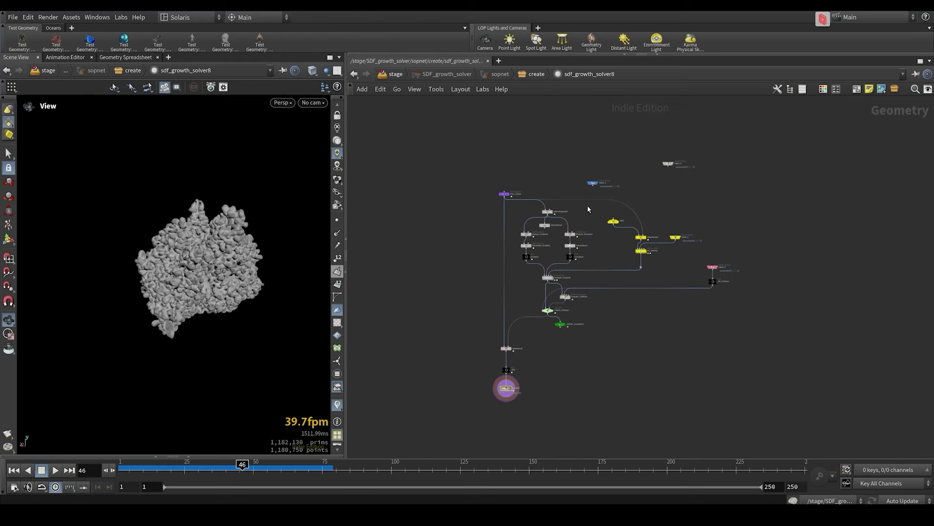
scroll(561, 214, up, 3)
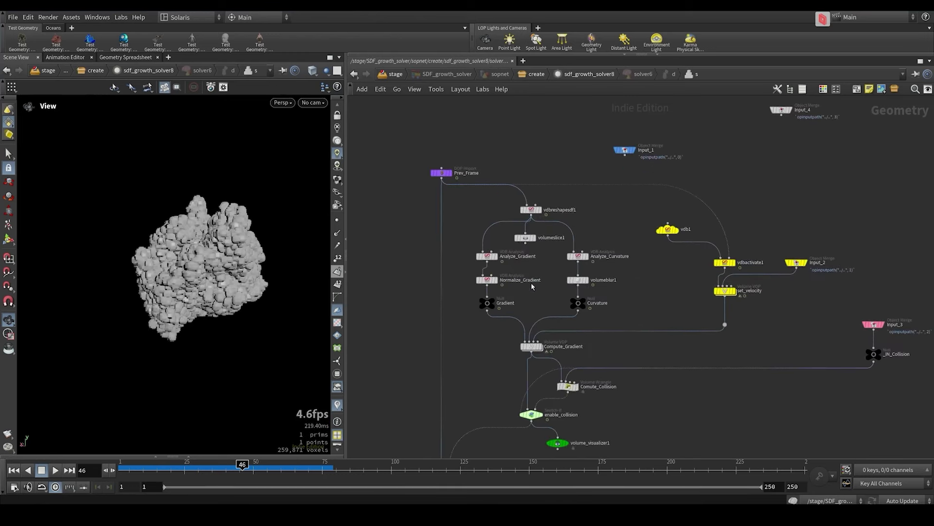
middle_drag(532, 286, 541, 235)
scroll(512, 157, up, 2)
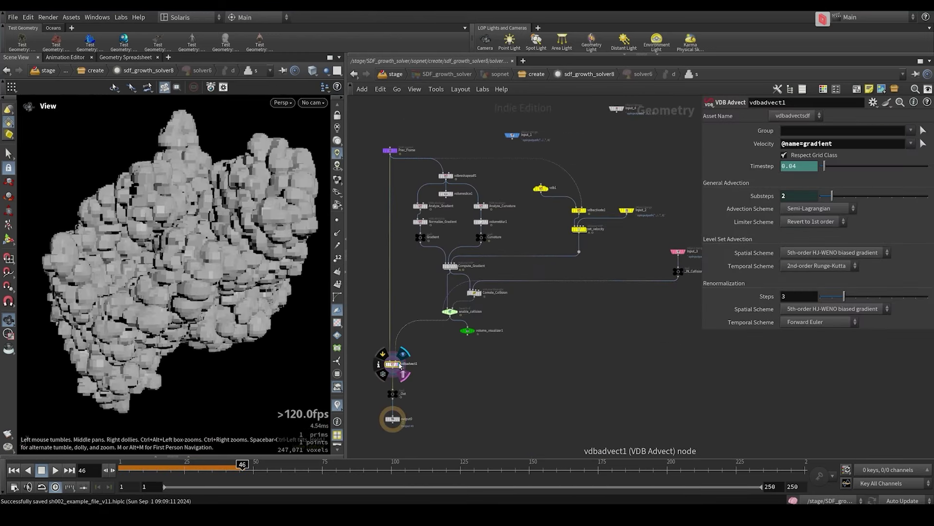
scroll(374, 377, up, 5)
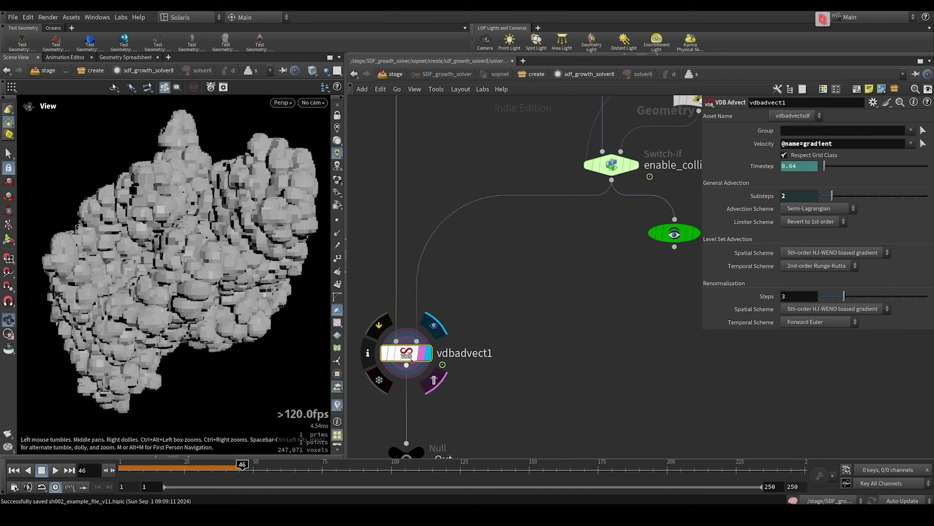
Display and select Prev_Frame to inspect how the previous frame feeds into vdbadvect1.
scroll(413, 361, down, 6)
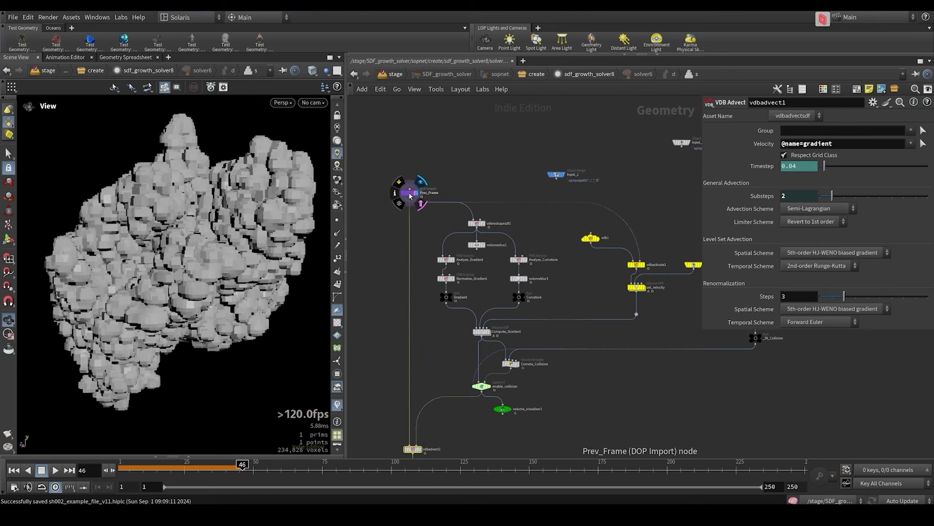
click(410, 196)
middle_drag(434, 370, 428, 308)
scroll(420, 391, up, 2)
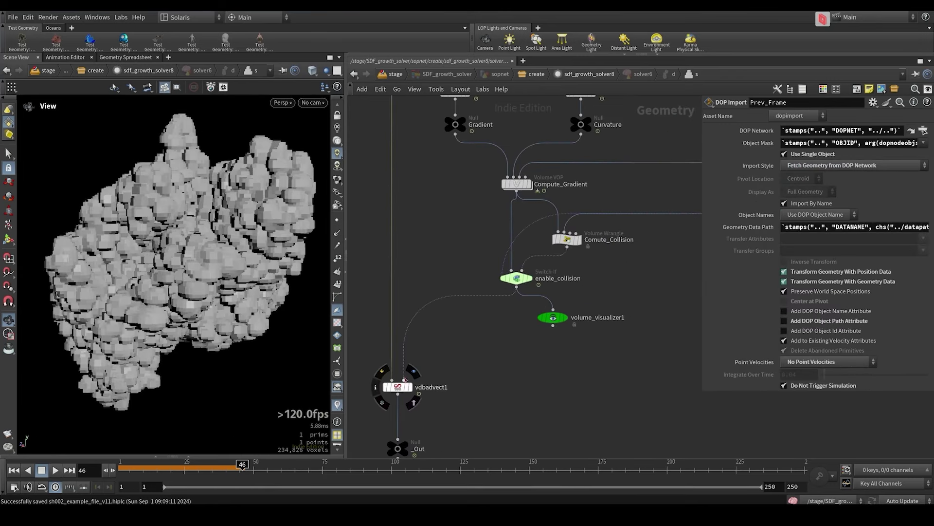
scroll(449, 330, down, 5)
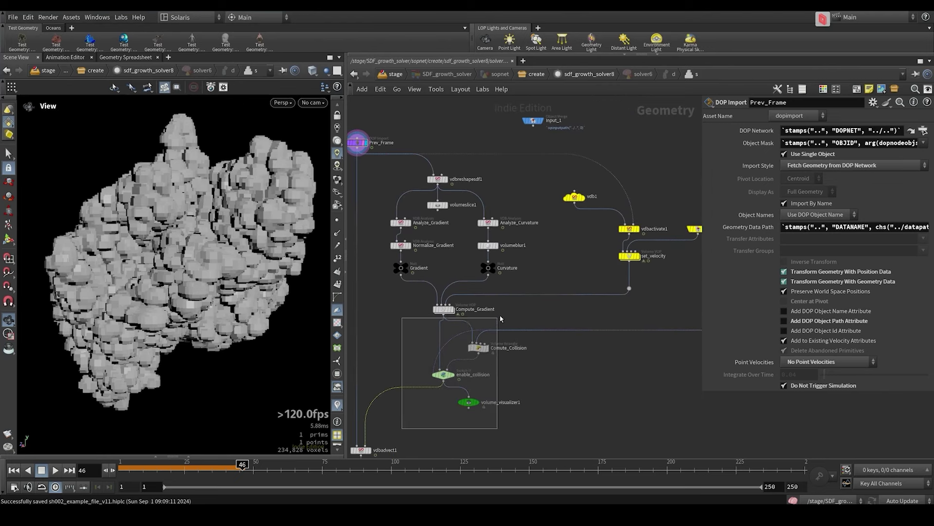
Select the Analyze_Gradient branch and then the Analyze_Curvature branch to inspect their VDB analysis settings.
drag(501, 318, 480, 305)
scroll(393, 282, up, 2)
drag(436, 175, 429, 185)
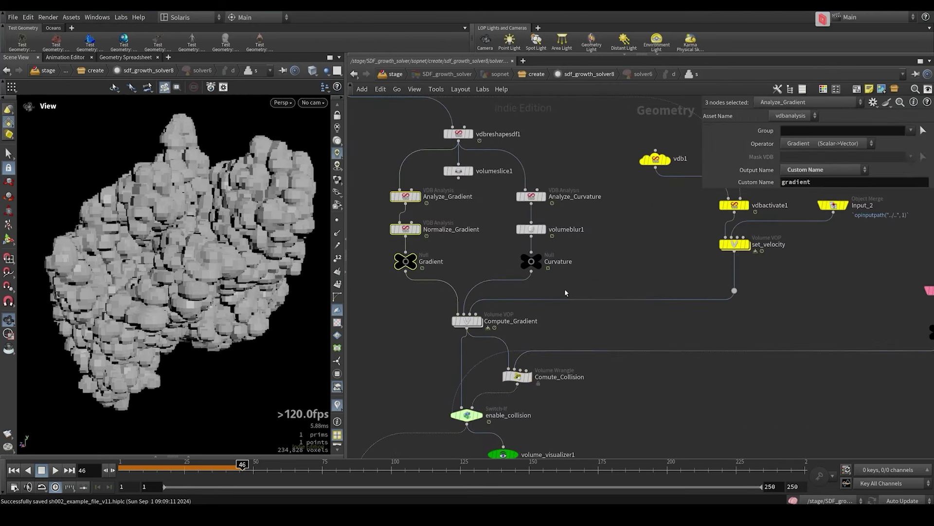
drag(565, 289, 530, 192)
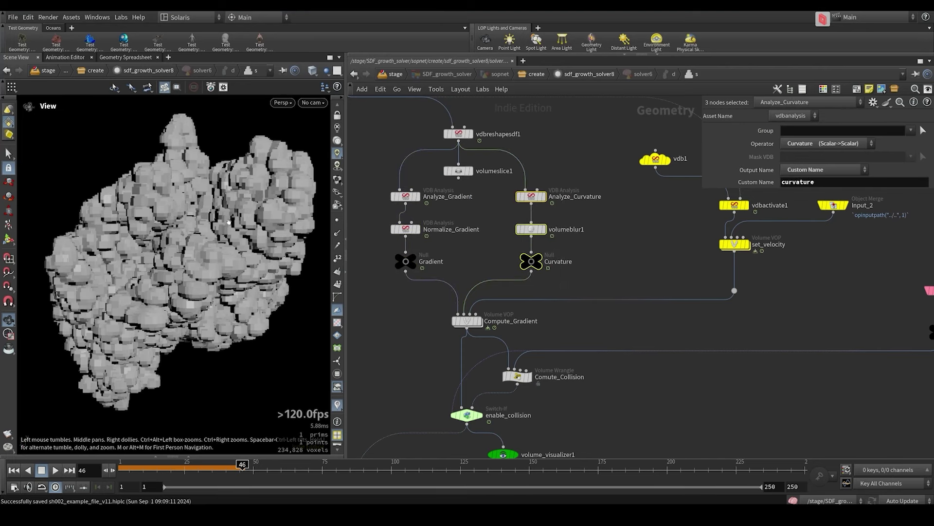
Select vdb1, vdbactivate1, Input_2 and set_velocity together to inspect the solver's velocity setup.
scroll(637, 263, down, 3)
middle_drag(633, 262, 496, 275)
scroll(496, 275, up, 2)
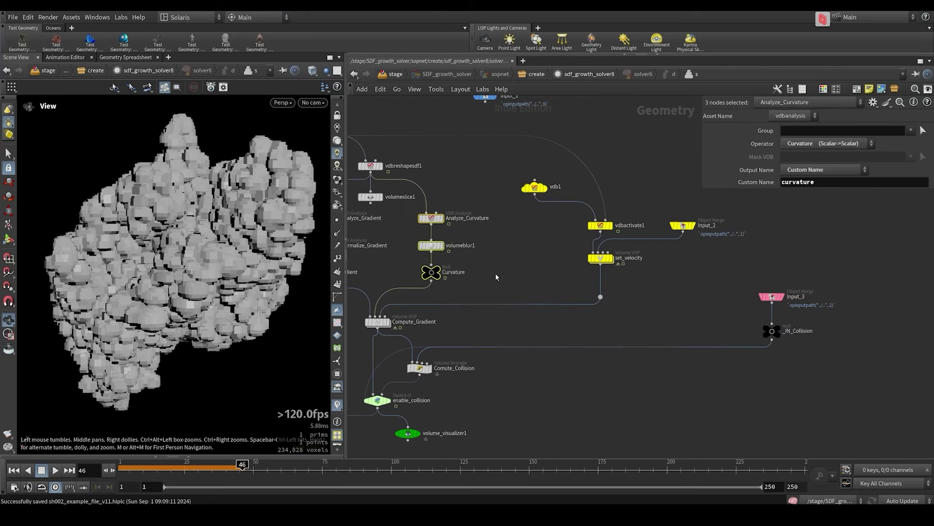
drag(712, 187, 712, 187)
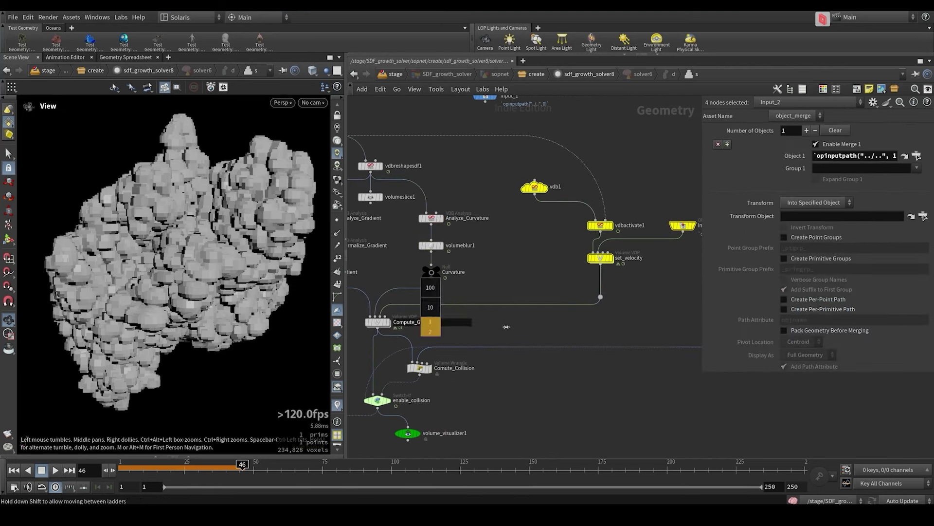
Open the Compute_Gradient volume VOP network and select Gradient_Sample to examine how the gradient is sampled.
middle_drag(507, 326, 504, 324)
middle_drag(570, 326, 574, 326)
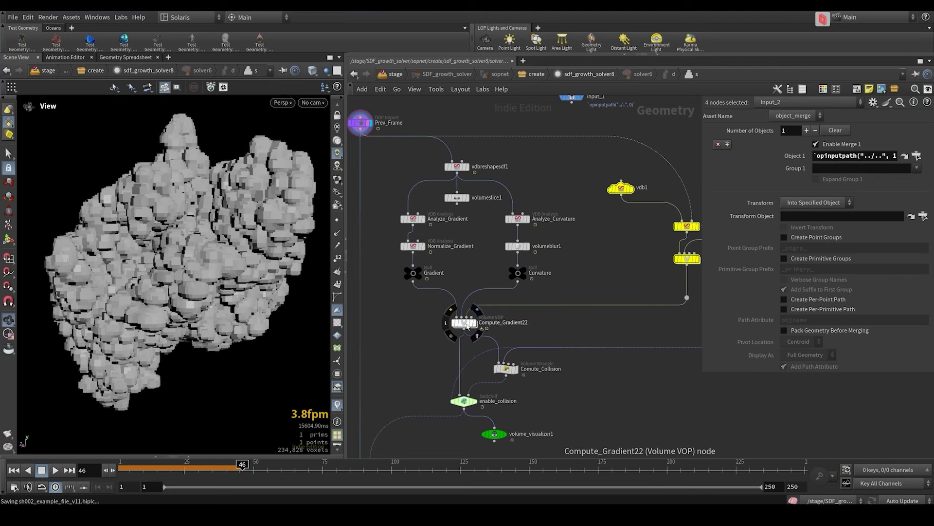
double_click(466, 323)
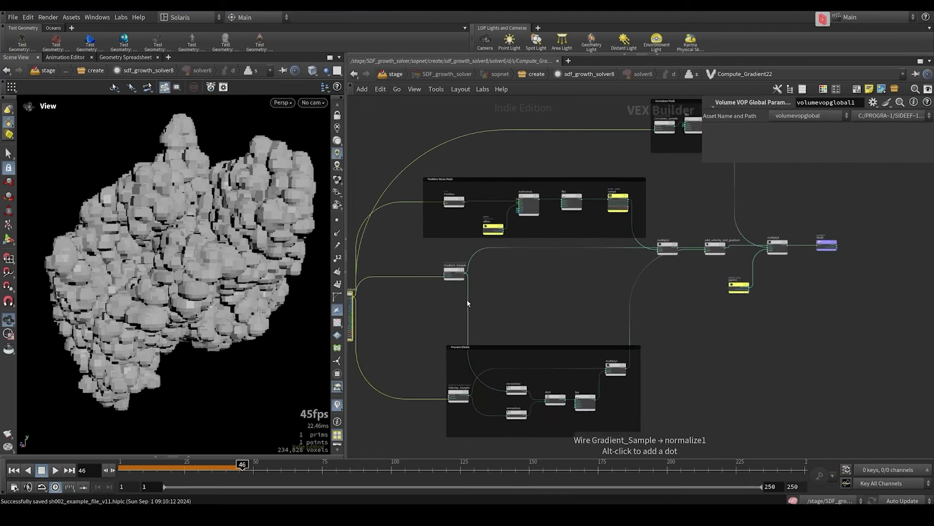
click(455, 270)
scroll(479, 288, down, 3)
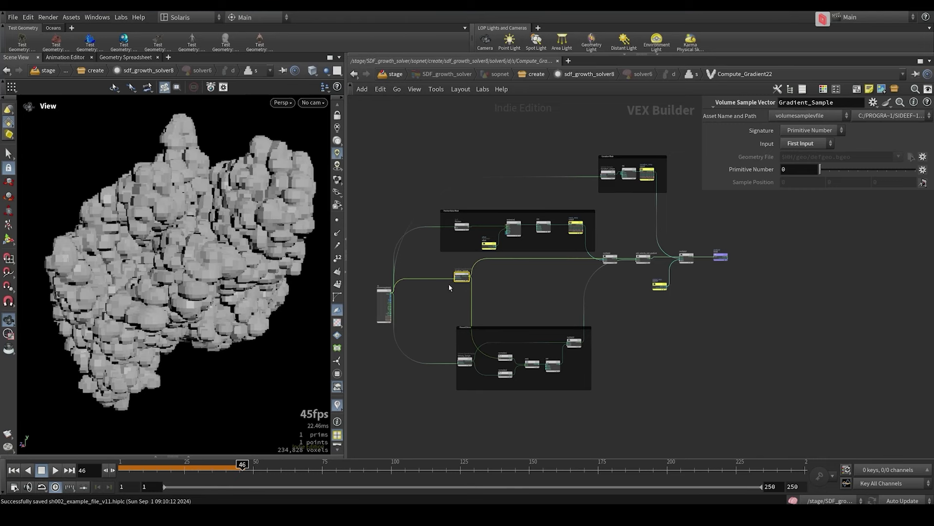
scroll(461, 278, up, 5)
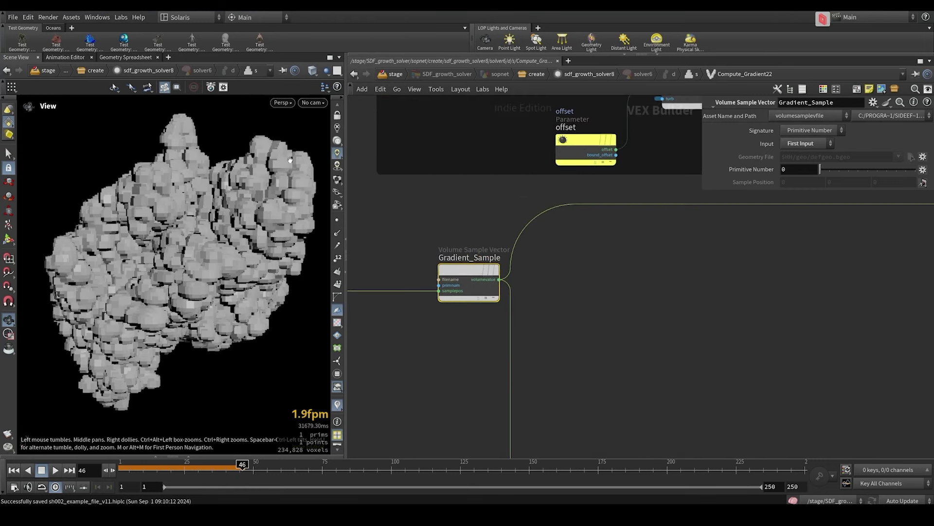
scroll(556, 259, down, 6)
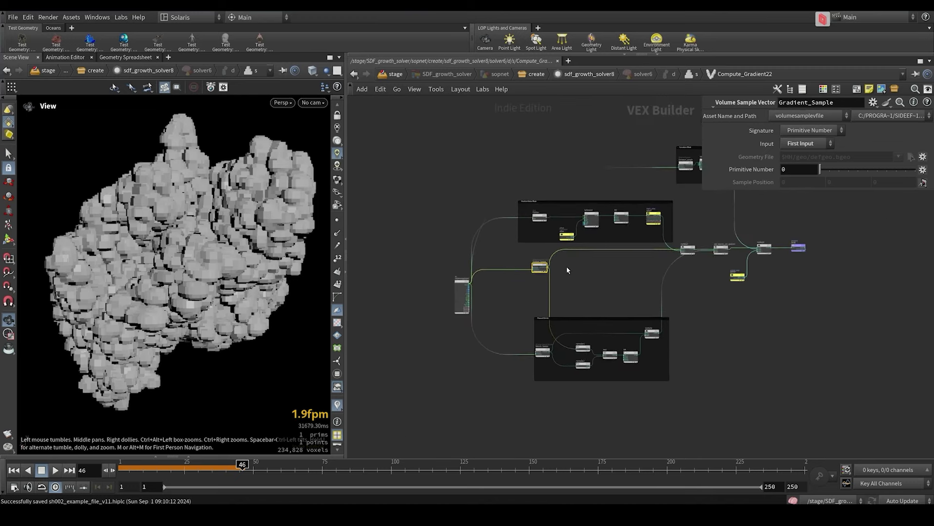
Select the Curvature Mask nodes and then Curvature_sample to inspect how curvature masks the gradient.
scroll(682, 206, up, 3)
middle_drag(677, 173, 591, 208)
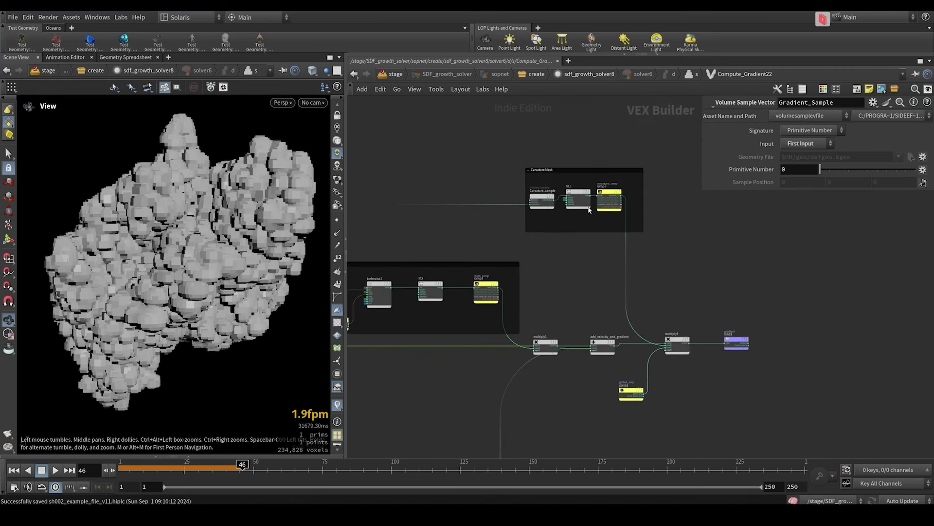
scroll(588, 202, up, 3)
drag(440, 263, 770, 63)
click(508, 190)
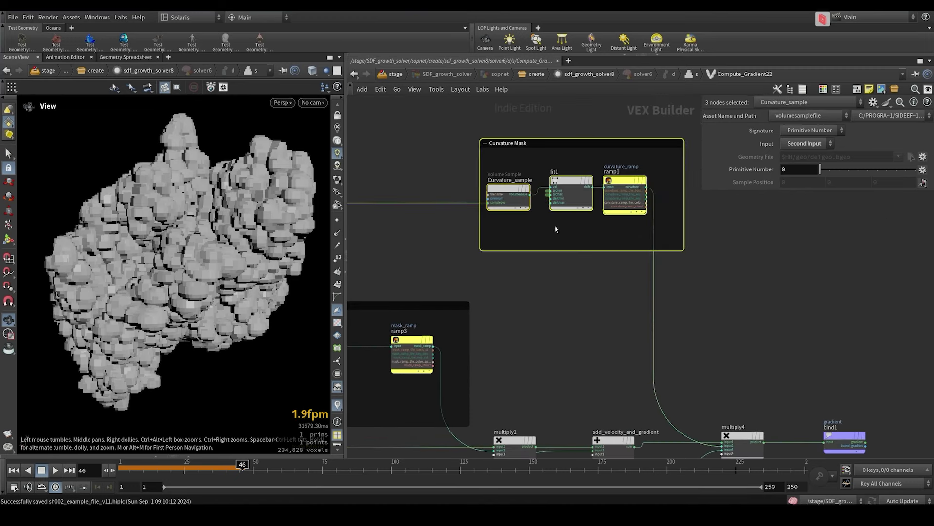
Select the nodes of the Position Noise Mask group to inspect how noise masks the gradient.
middle_drag(511, 277, 855, 199)
scroll(784, 232, down, 3)
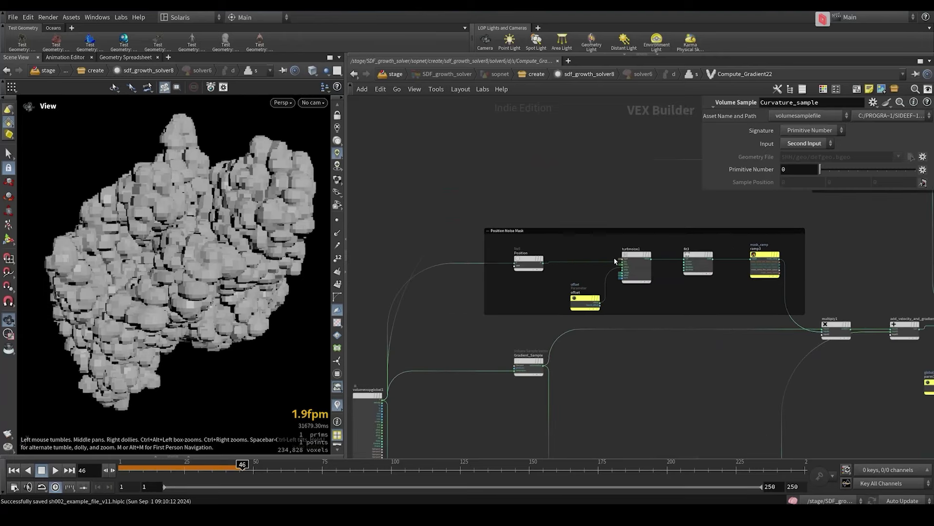
drag(470, 220, 791, 311)
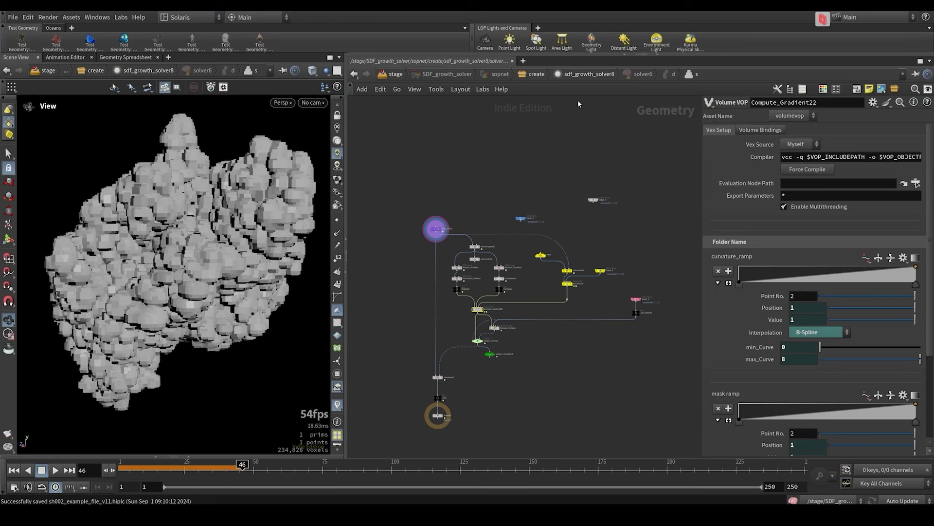
Return to the sdf_growth_solver8 network, and display and select vdbresample1 to inspect the resampled SDF.
click(590, 76)
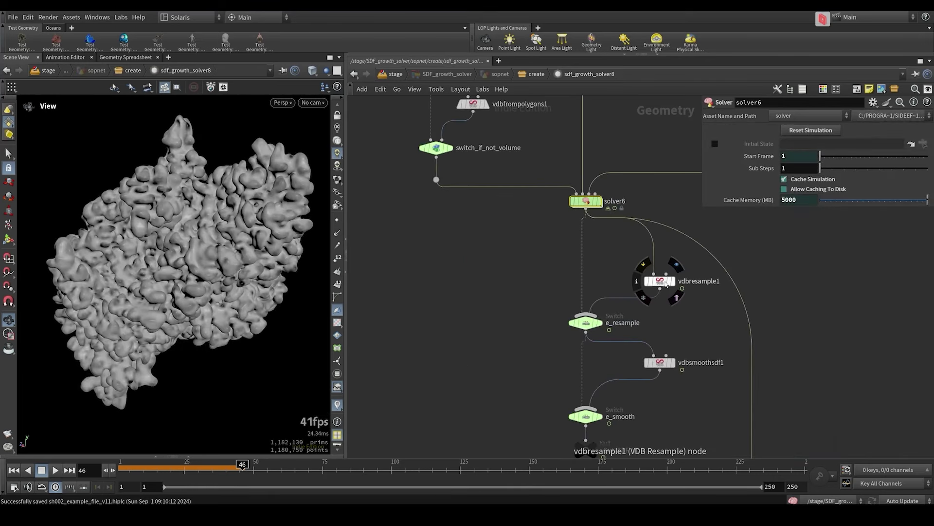
click(674, 285)
click(666, 287)
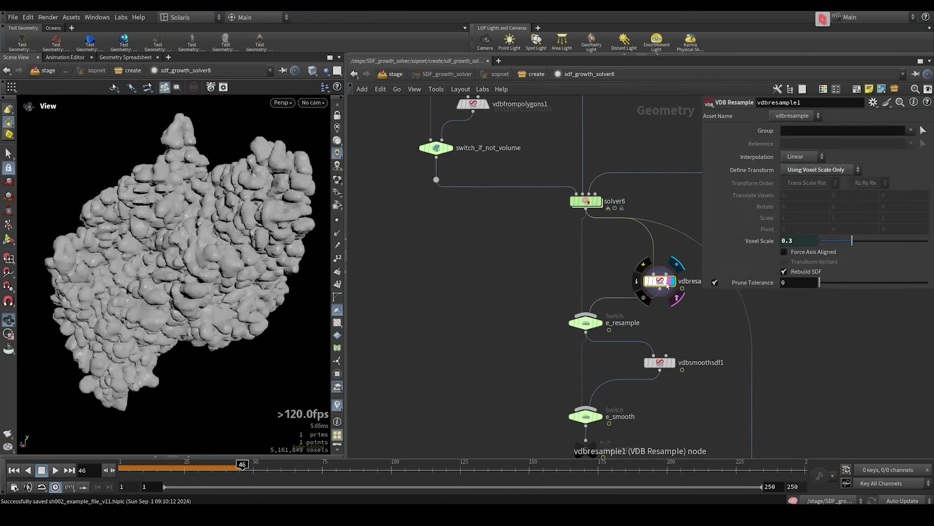
Display and select vdbsmoothsdf1 to inspect how the SDF is smoothed after resampling.
middle_drag(703, 338, 649, 296)
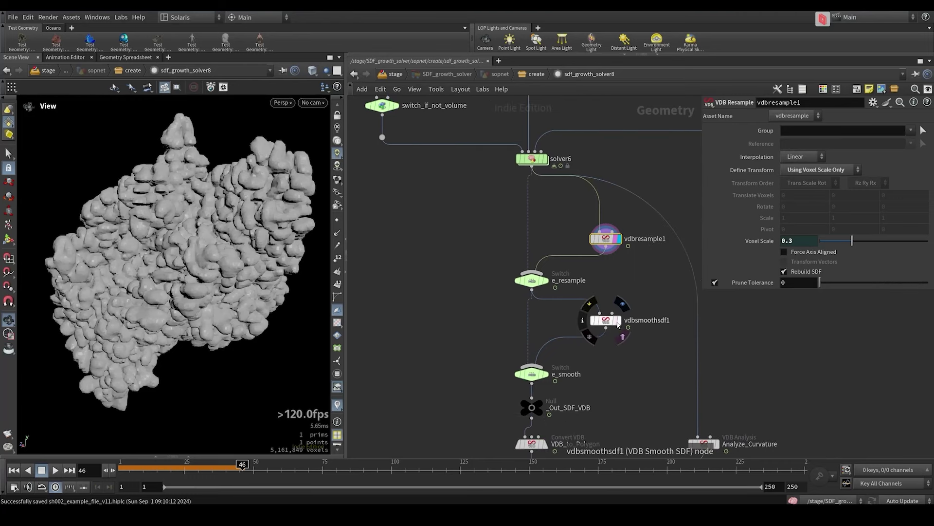
click(619, 322)
click(604, 323)
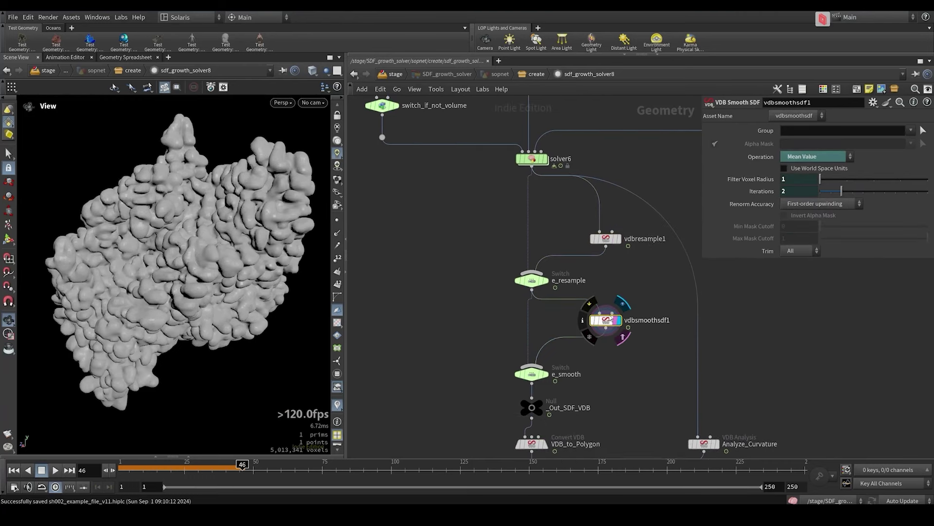
Display and select VDB_to_Polygon, Color_Form_Curvature and the color wrangle in turn to inspect the polygon conversion and curvature colouring.
middle_drag(657, 444, 562, 381)
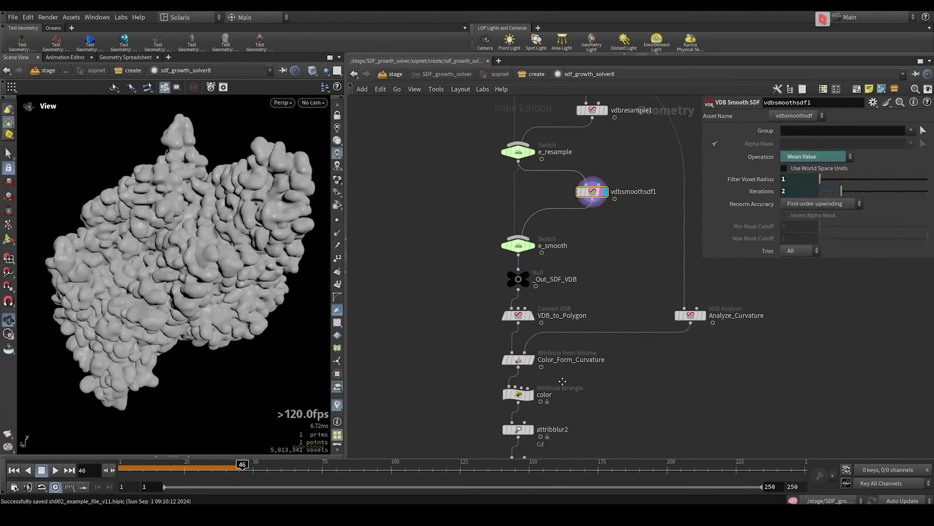
click(529, 319)
click(518, 317)
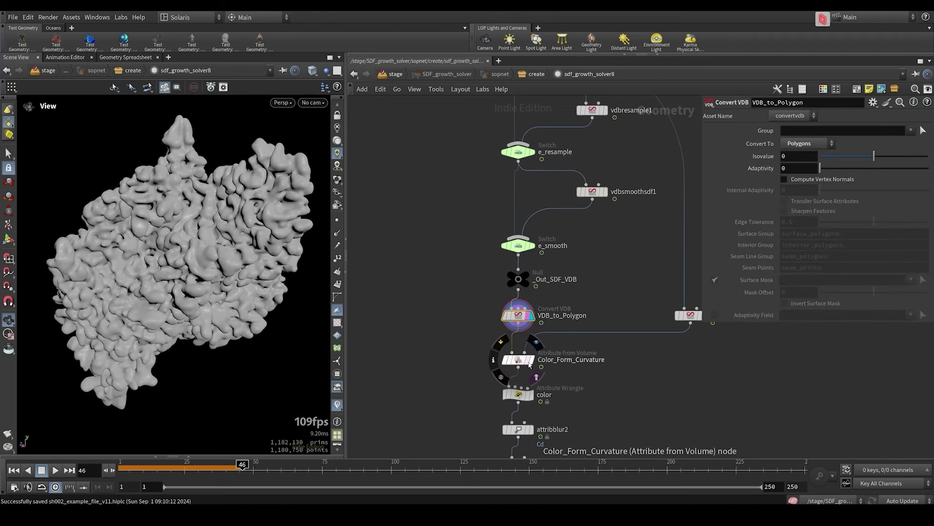
click(533, 360)
click(521, 361)
middle_drag(562, 393, 525, 246)
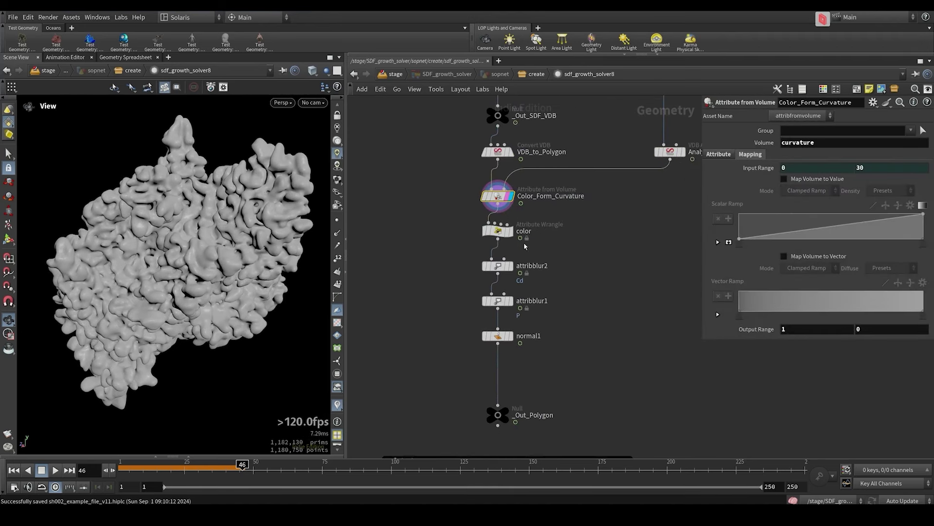
click(512, 237)
click(519, 232)
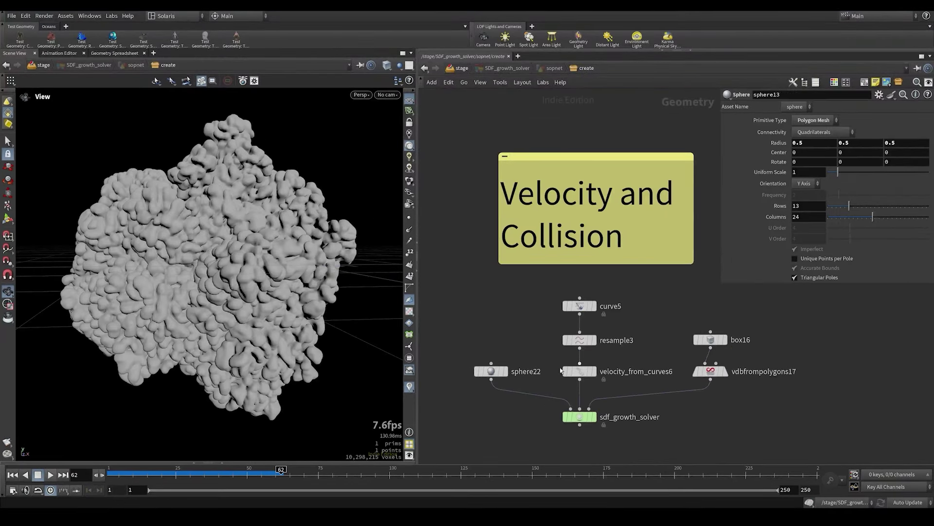
In the Velocity and Collision example, display sphere22, curve5 and velocity_from_curves6 to inspect the growth source and its guiding velocity field.
click(506, 373)
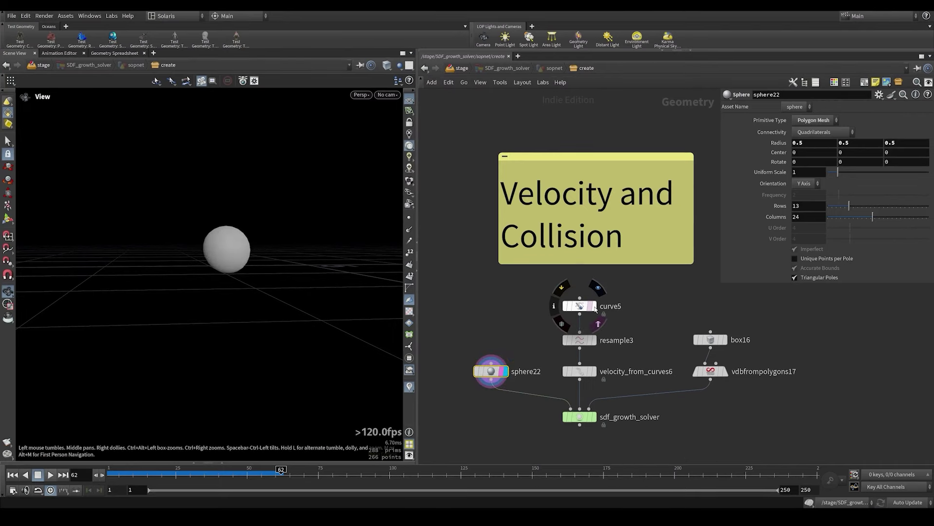
click(589, 306)
drag(220, 259, 251, 316)
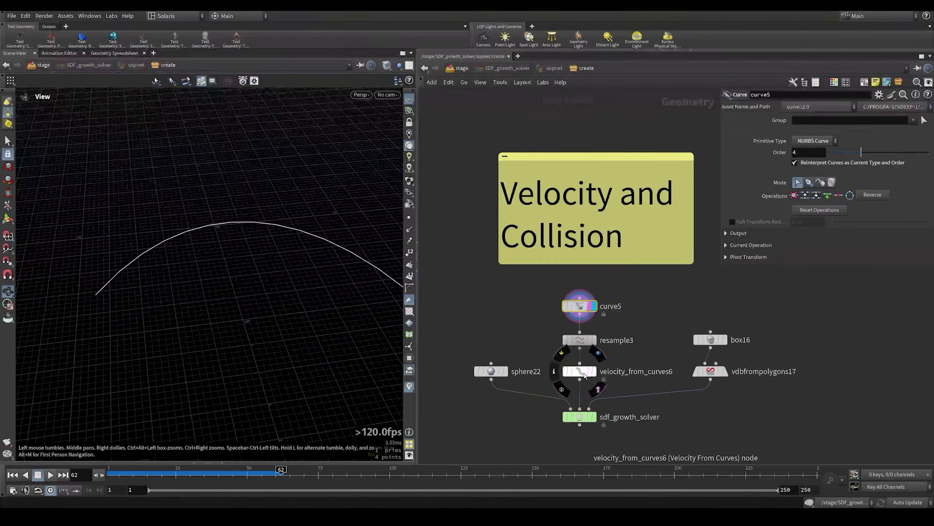
click(594, 373)
click(611, 372)
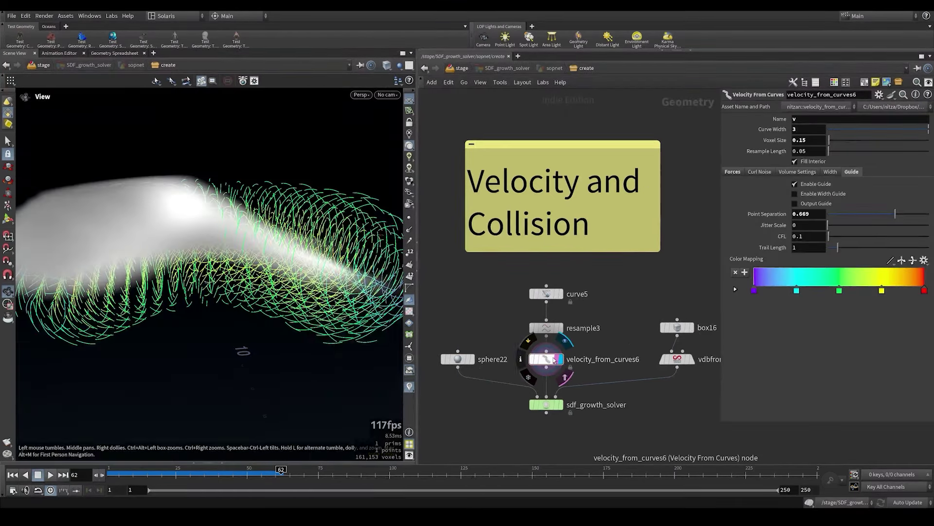
middle_click(548, 360)
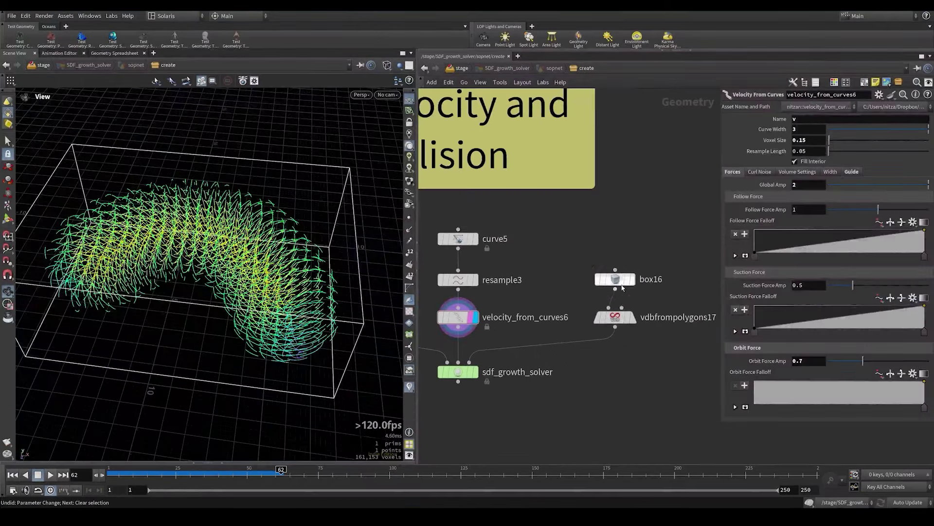
Display and select box16 and then vdbfrompolygons17 to inspect the box collider and its collision VDB.
click(634, 281)
mouse_move(155, 207)
mouse_down()
mouse_move(171, 219)
mouse_move(179, 267)
mouse_up()
key(shift+w)
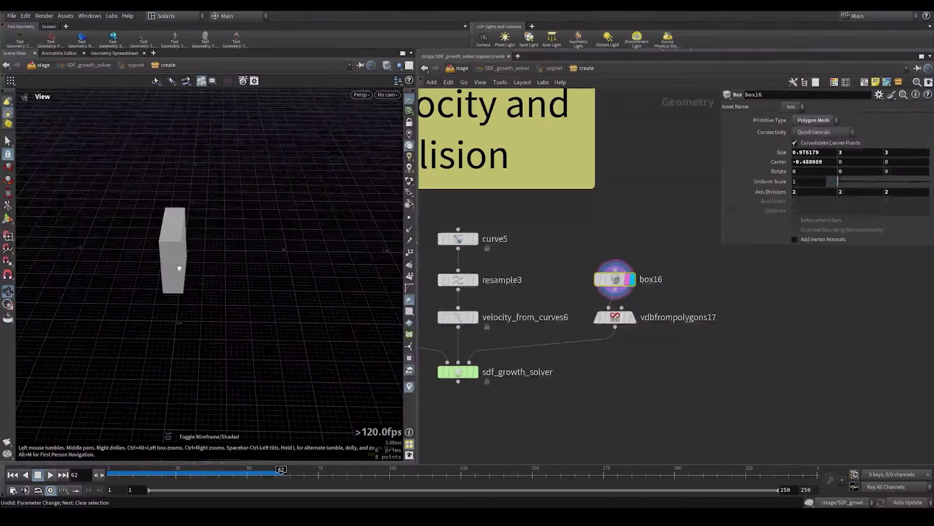
click(629, 319)
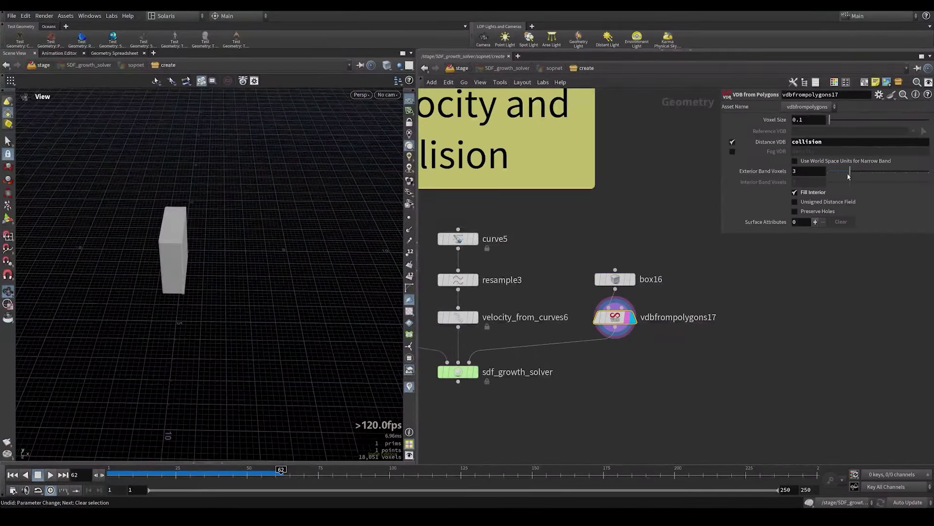
click(697, 372)
Examine the sdf_growth_solver result along the curve from several angles, and show box16 alongside it to check the collision.
middle_drag(531, 388, 674, 383)
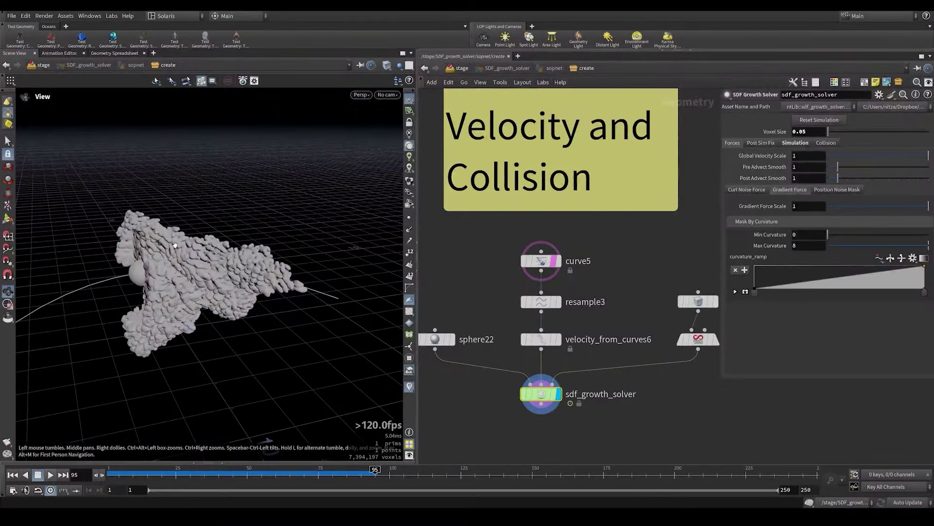
drag(176, 245, 113, 305)
right_drag(113, 304, 138, 297)
drag(137, 297, 95, 207)
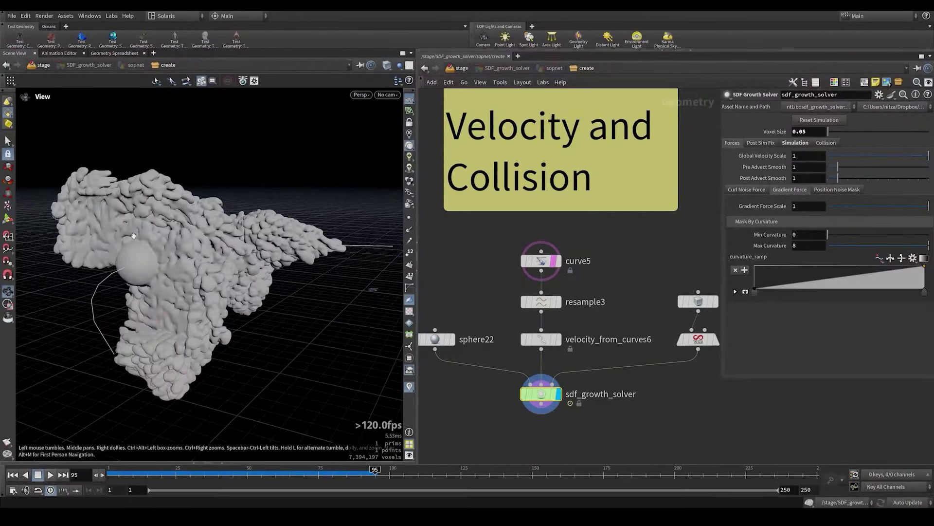
drag(134, 236, 108, 263)
click(711, 304)
In the Collision Container example, display testgeometry_rubbertoy5, transform32 and vdbfrompolygons11 to inspect the rubber toy container's collision VDB.
scroll(632, 390, down, 8)
middle_drag(684, 388, 525, 378)
scroll(624, 355, up, 5)
middle_drag(624, 355, 541, 316)
scroll(540, 316, up, 2)
scroll(584, 312, up, 4)
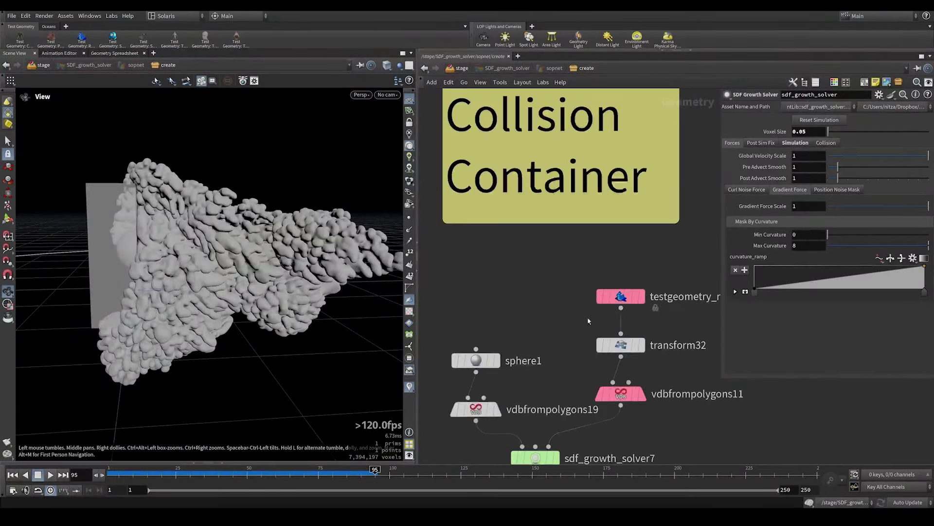
click(634, 302)
click(642, 298)
drag(181, 287, 214, 251)
click(642, 345)
click(642, 394)
click(623, 394)
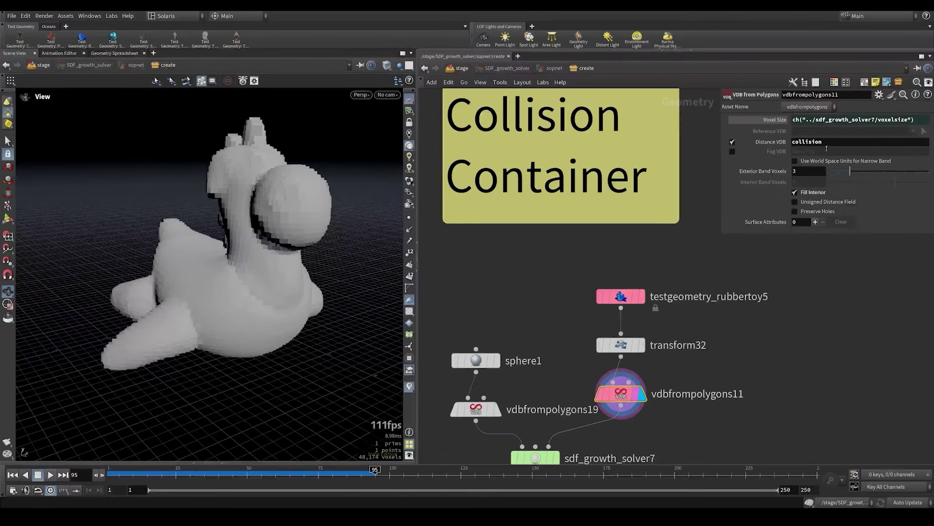
Display vdbfrompolygons19 to inspect the sphere source SDF, and then sdf_growth_solver7 to examine growth inside the container.
click(497, 410)
drag(218, 317, 172, 282)
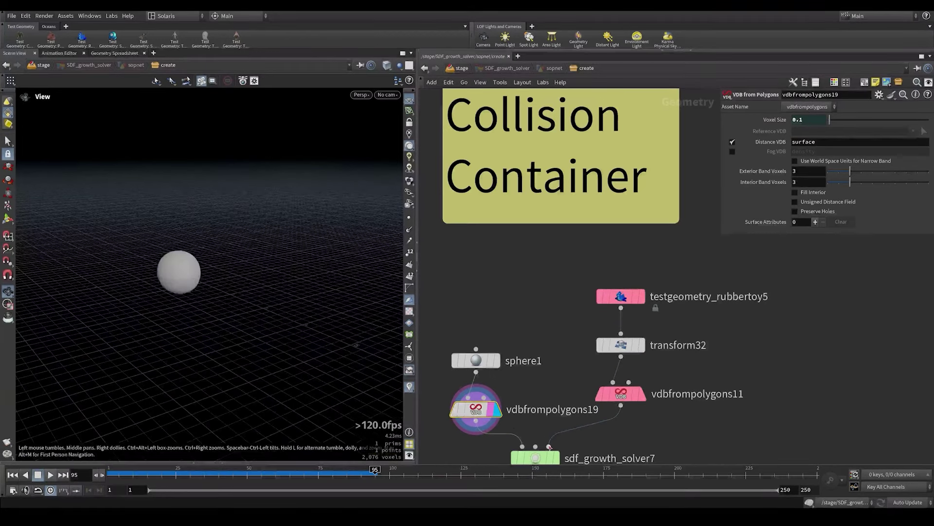
middle_drag(561, 461, 544, 403)
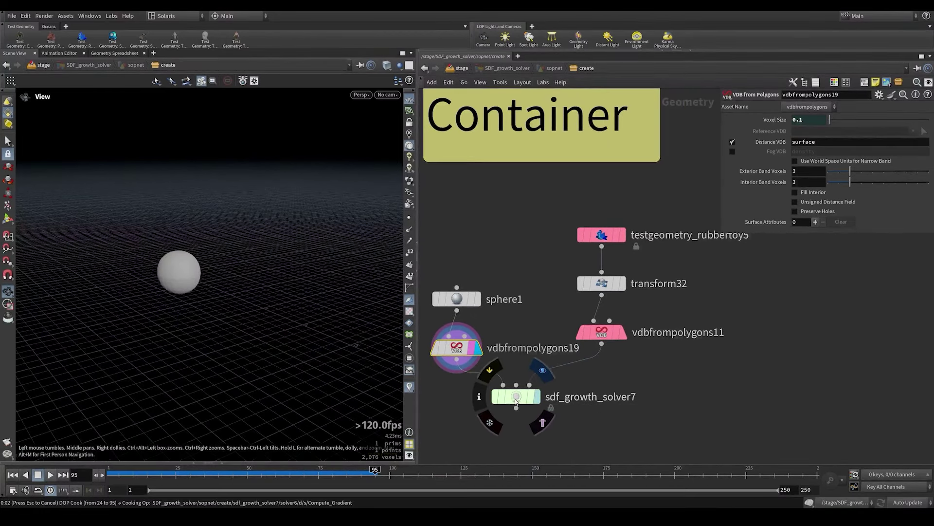
click(516, 398)
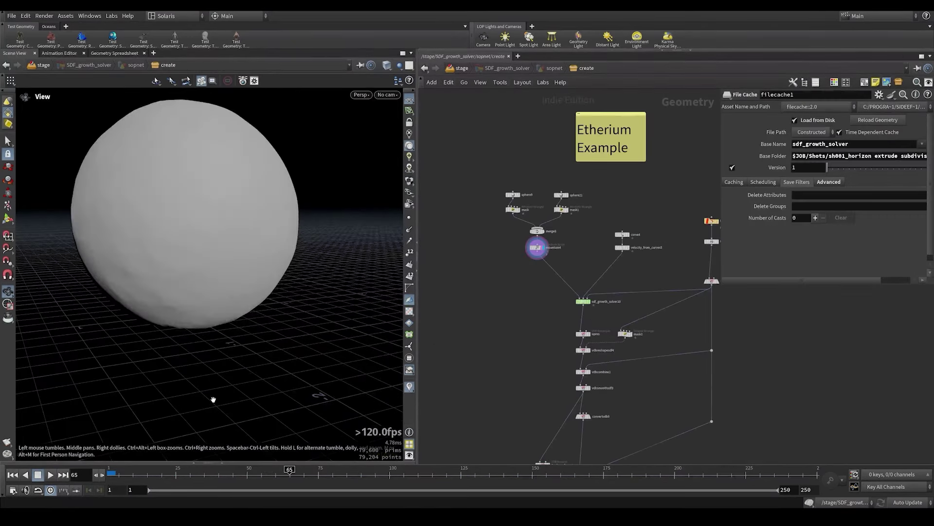
In the Etherium Example, examine the two noisy source spheres, and select and display transform28 to inspect the scaled Ethereum model.
middle_drag(570, 260, 509, 274)
scroll(509, 274, down, 2)
scroll(258, 264, down, 6)
drag(244, 268, 253, 304)
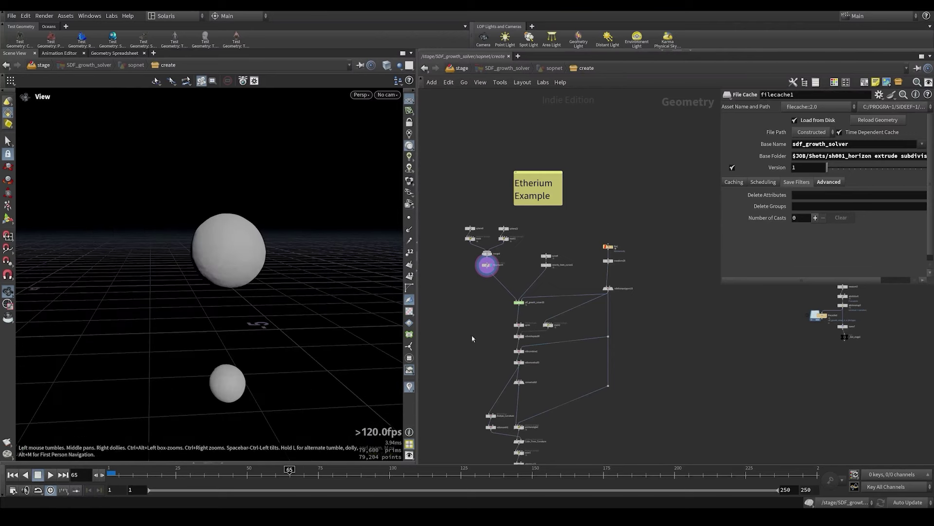
scroll(550, 282, up, 4)
click(673, 239)
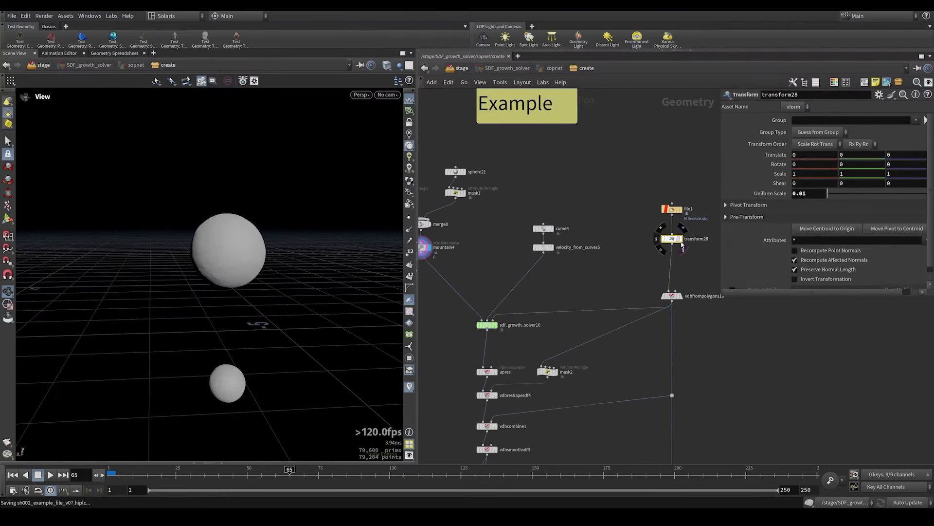
click(679, 239)
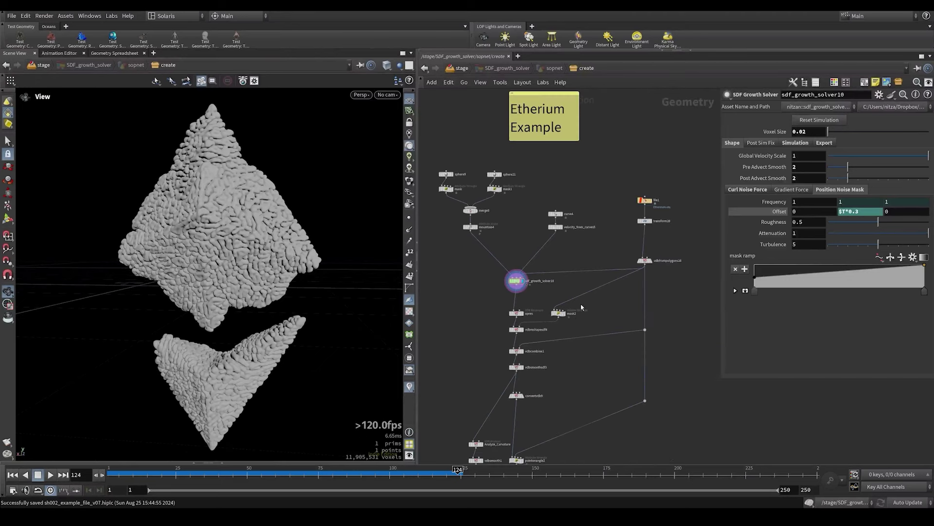
Display vdbfrompolygons16 and then upres to compare the Ethereum collision volume with the resampled growth result.
scroll(578, 302, up, 2)
click(686, 243)
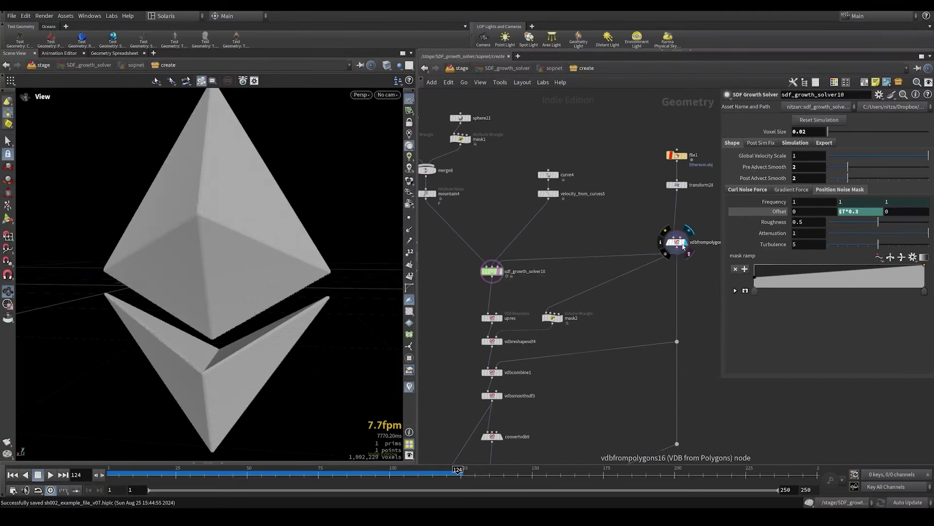
scroll(503, 328, up, 3)
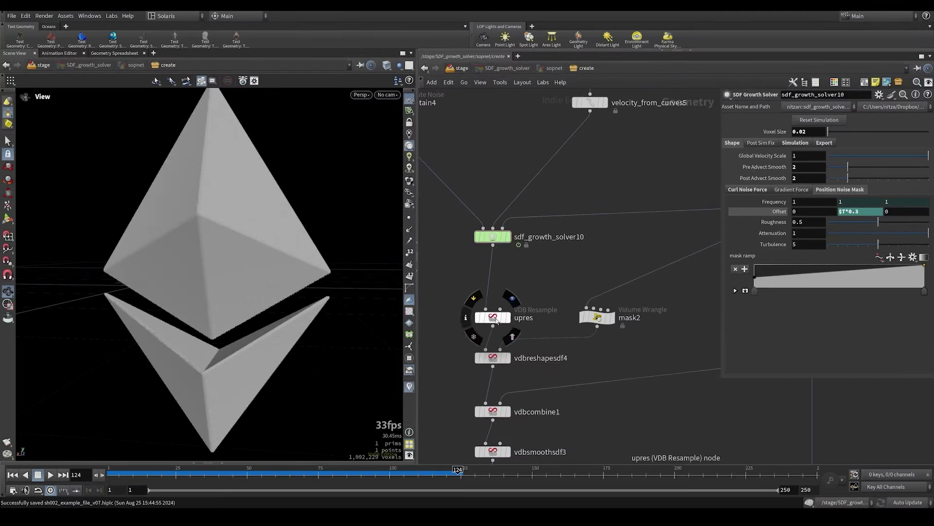
click(509, 321)
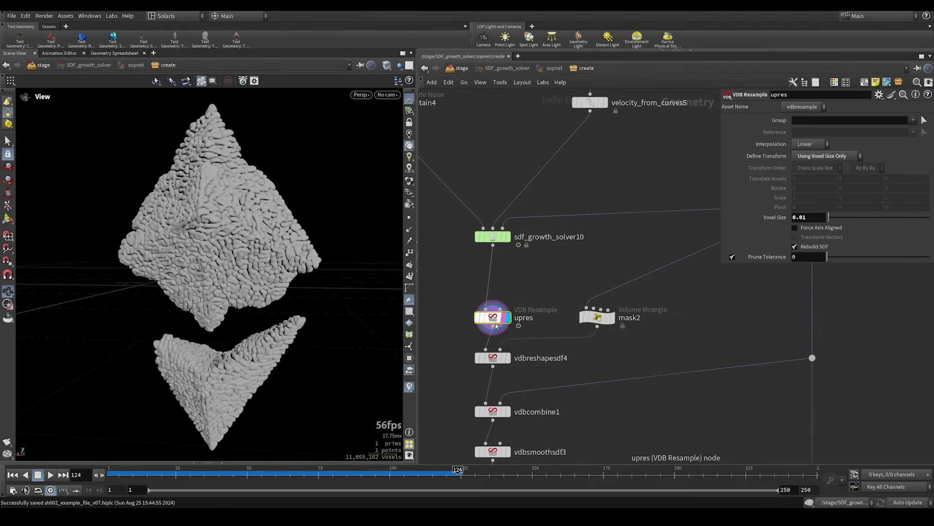
key(ctrl+s)
Display and select vdbreshapesdf4 and vdbcombine1 to inspect the SDF dilation and its intersection with the Ethereum shape.
click(499, 360)
key(r)
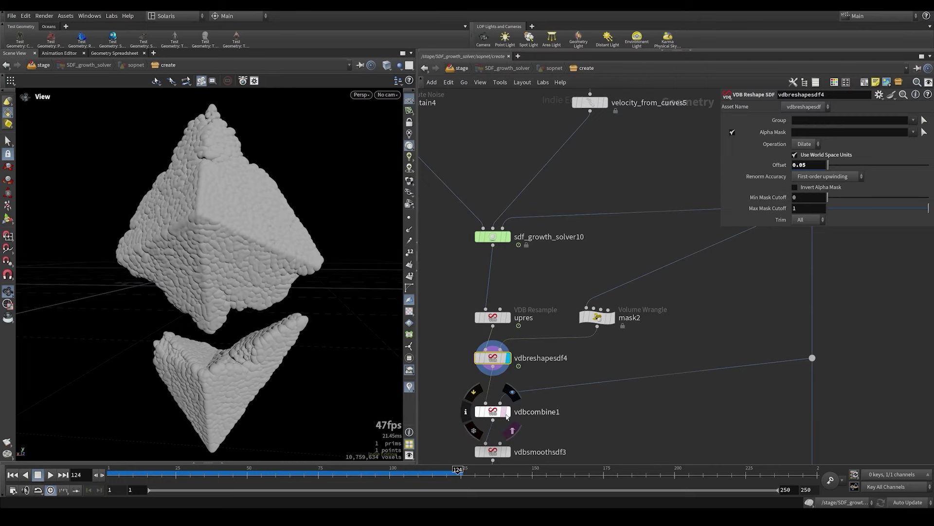
click(503, 412)
key(r)
scroll(190, 225, up, 6)
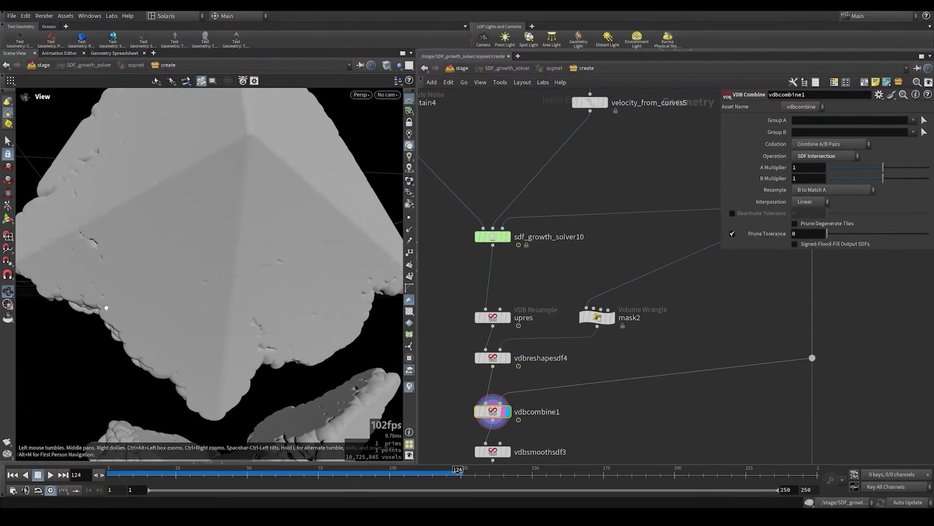
scroll(106, 307, down, 3)
scroll(508, 376, down, 3)
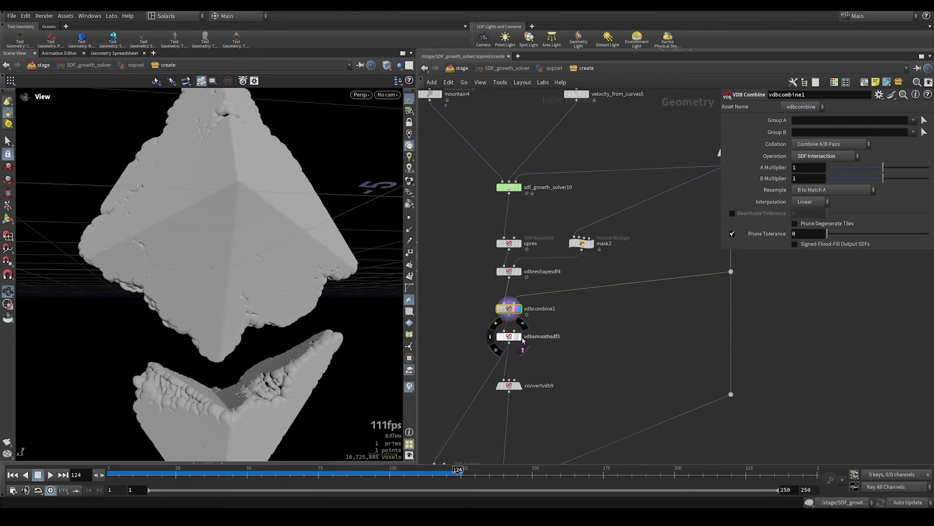
Display and select vdbsmoothsdf3 and then convertvdb9 to inspect the smoothed SDF and its polygon conversion.
middle_drag(559, 379, 587, 200)
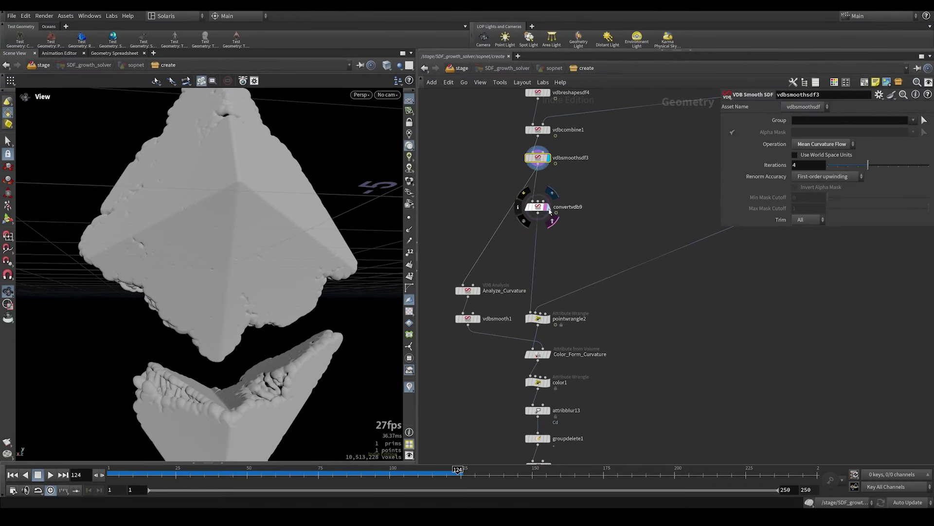
click(549, 208)
scroll(548, 253, up, 4)
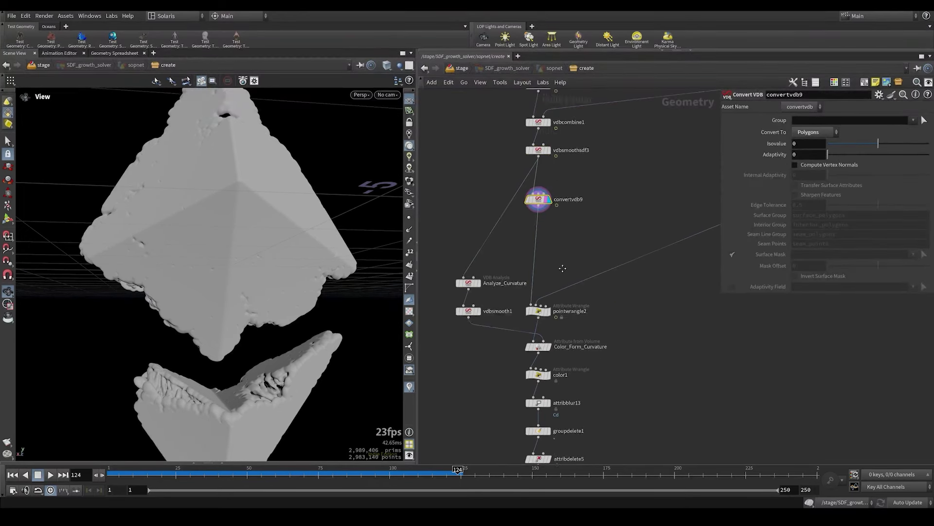
Display pointwrangle2 and visualize its falloff point attribute to examine the distance falloff on the Ethereum mesh.
click(544, 277)
click(477, 301)
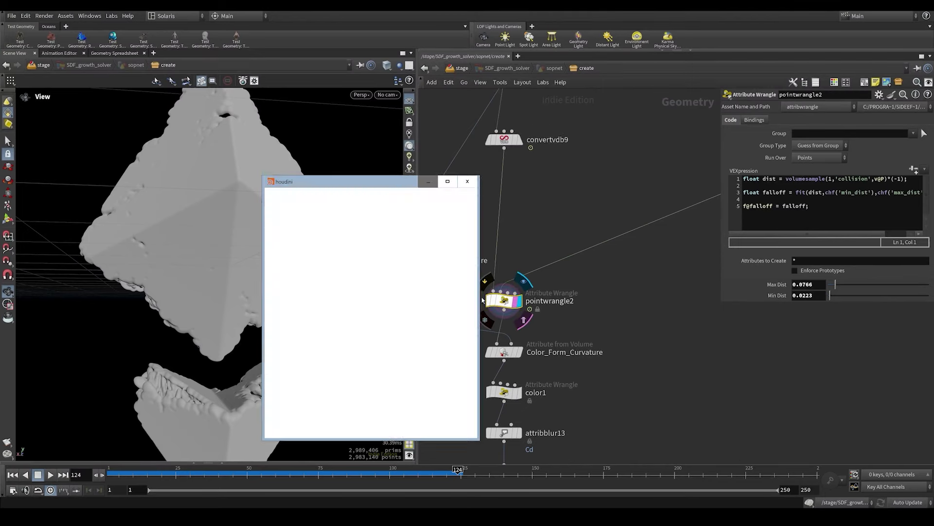
click(276, 220)
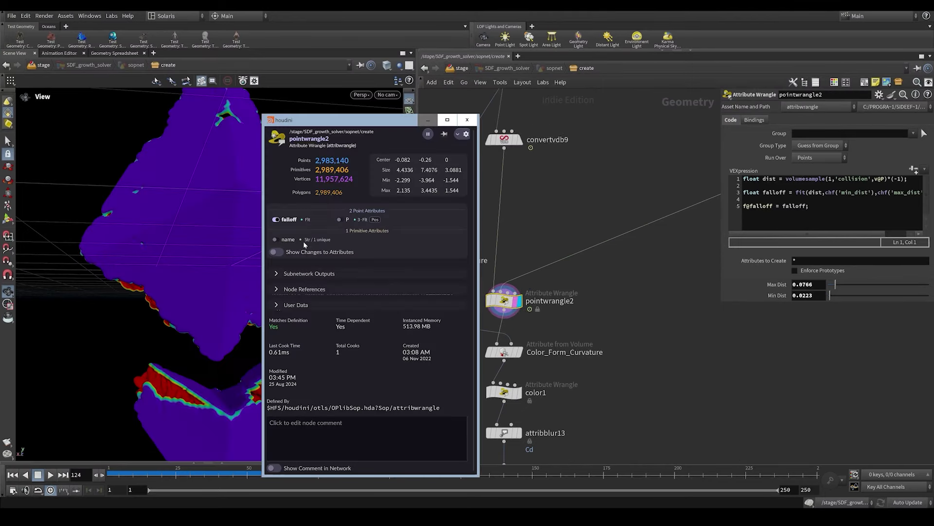
click(567, 201)
drag(167, 327, 214, 365)
right_drag(215, 365, 174, 342)
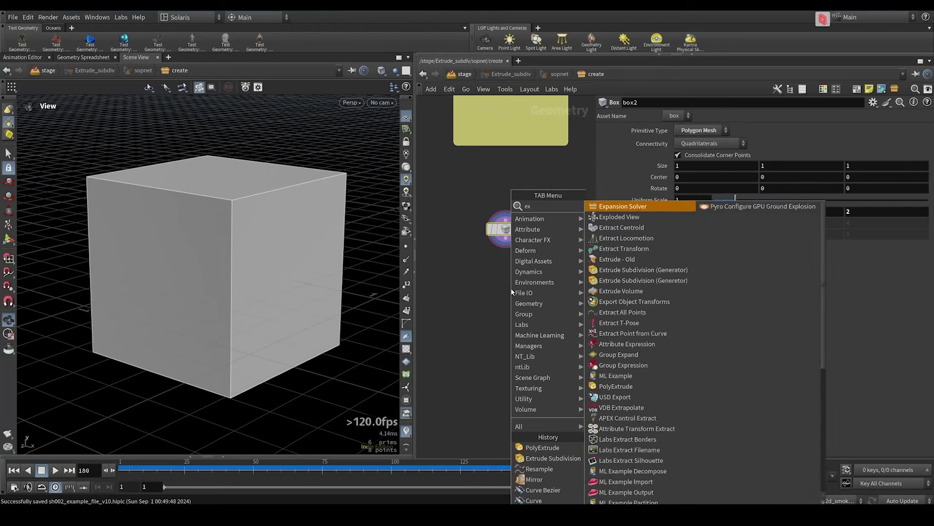
Add a displayed Extrude Subdivision node below box2 and set its Iterations to 5.
key(Return)
click(511, 290)
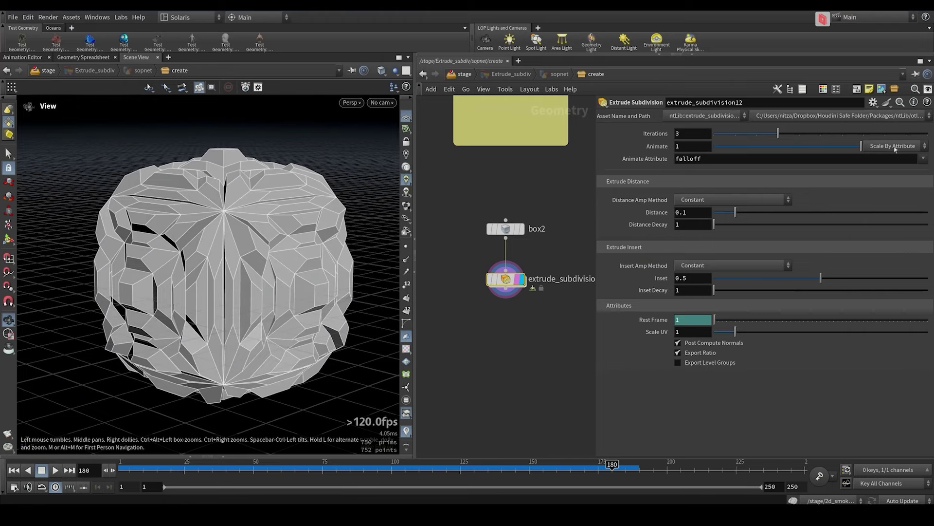
drag(778, 134, 823, 138)
right_drag(237, 211, 200, 267)
drag(200, 266, 212, 274)
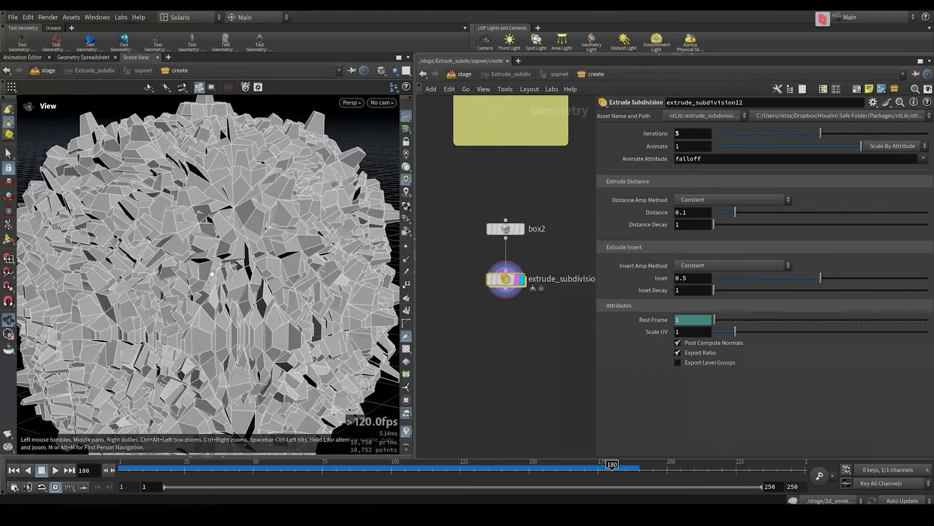
Set the Extrude Subdivision's Distance Decay to 1.601 and switch the viewport to smooth shading without wireframe.
mouse_move(724, 225)
mouse_down()
mouse_move(764, 224)
mouse_move(746, 226)
mouse_up()
key(v)
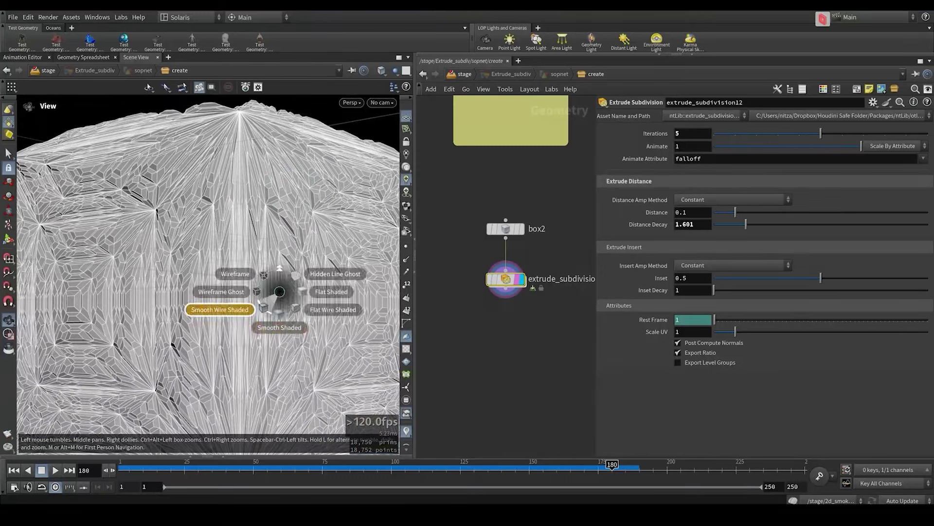
key(v)
drag(254, 252, 236, 230)
right_drag(236, 229, 202, 259)
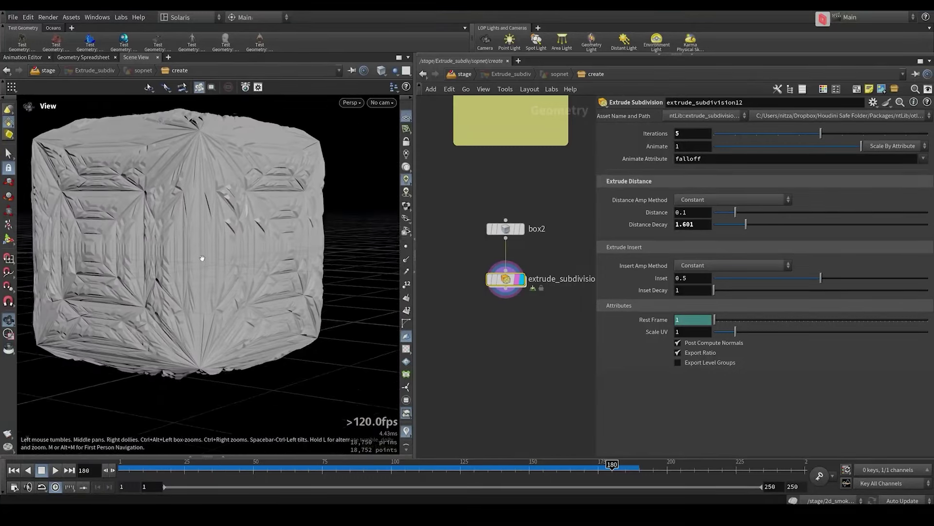
Set the Extrude Subdivision's Inset to 0.821 and Inset Decay to 1.498.
drag(203, 259, 203, 225)
mouse_move(838, 278)
mouse_down()
mouse_move(903, 278)
mouse_move(728, 280)
mouse_move(836, 279)
mouse_up()
drag(715, 291, 741, 291)
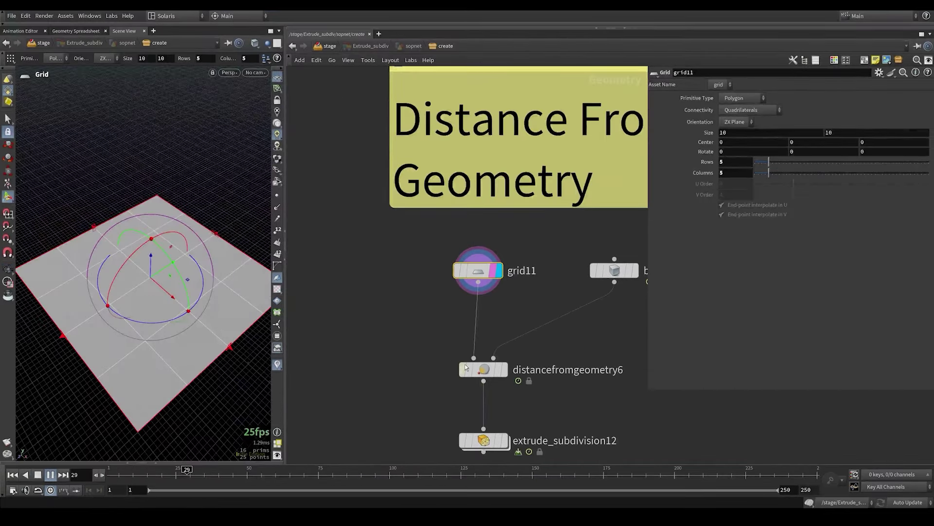
Display distancefromgeometry6 and select box3 to inspect the falloff mask that the moving box casts on the grid.
click(491, 376)
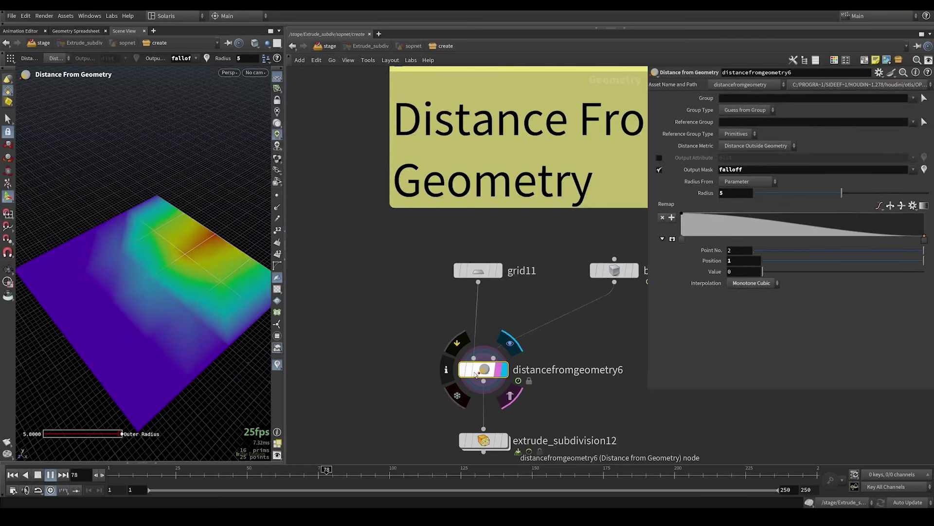
click(445, 370)
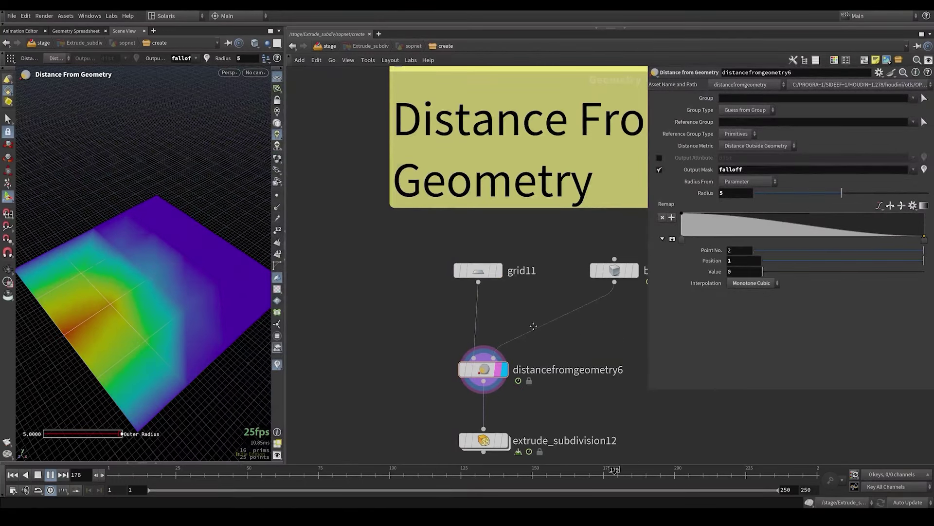
middle_drag(530, 328, 476, 290)
mouse_move(563, 234)
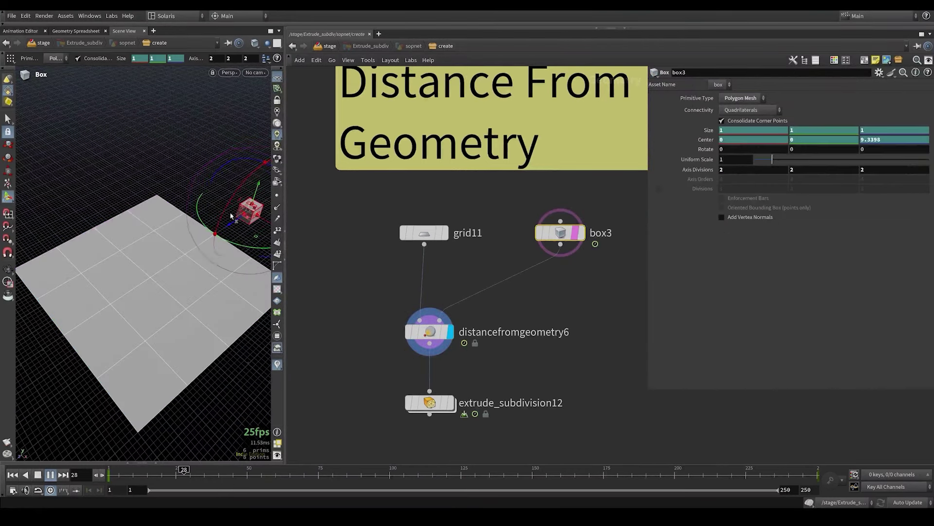
Select distancefromgeometry6, then display extrude_subdivision12 to examine the falloff-driven extrusion on the grid.
click(409, 332)
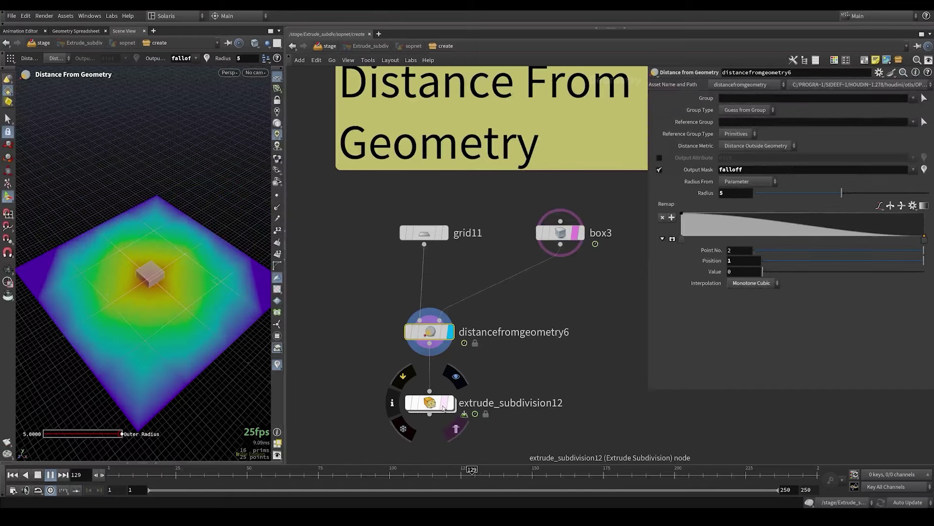
click(423, 405)
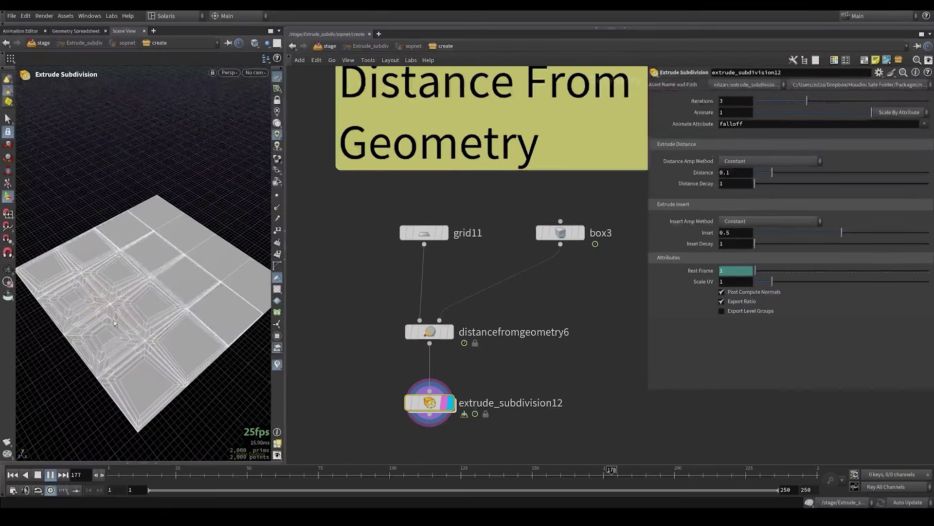
drag(141, 294, 158, 269)
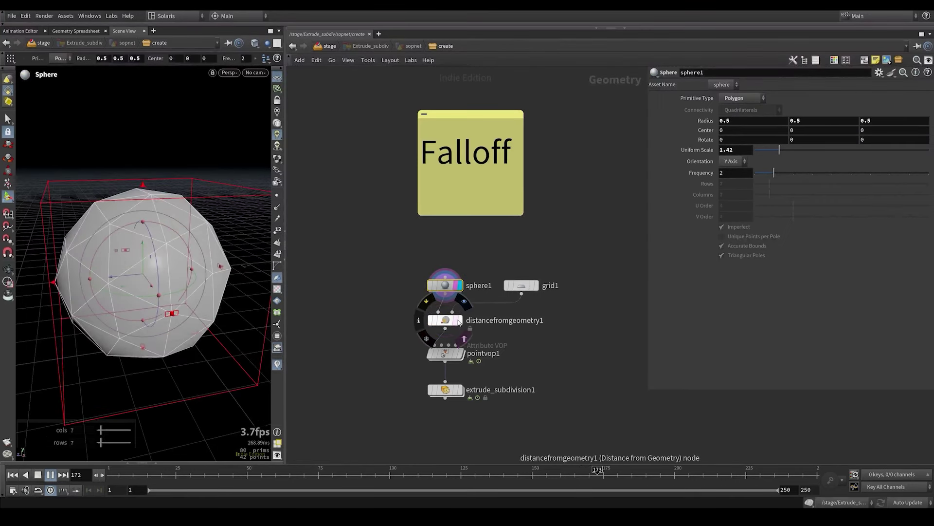
Display distancefromgeometry1 and then pointvop1, and visualize pointvop1's falloff point attribute on the sphere.
click(449, 325)
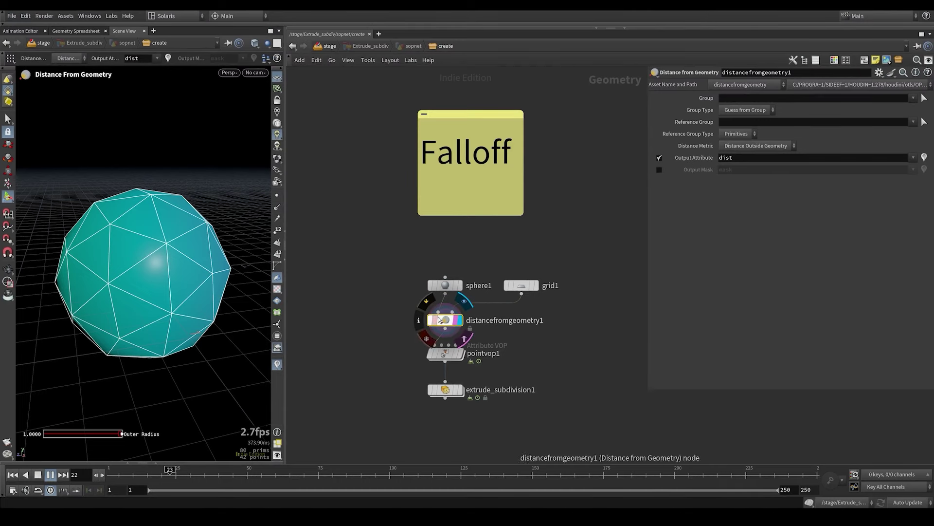
click(458, 355)
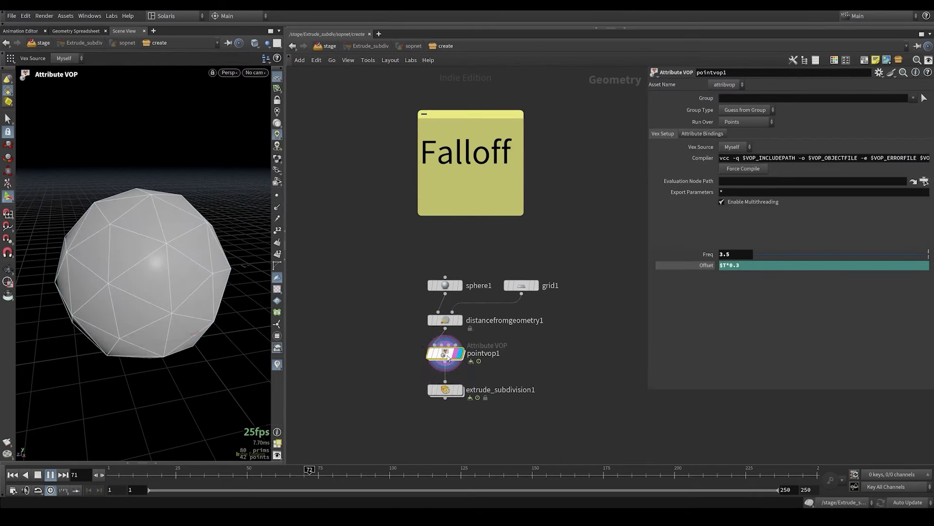
click(416, 353)
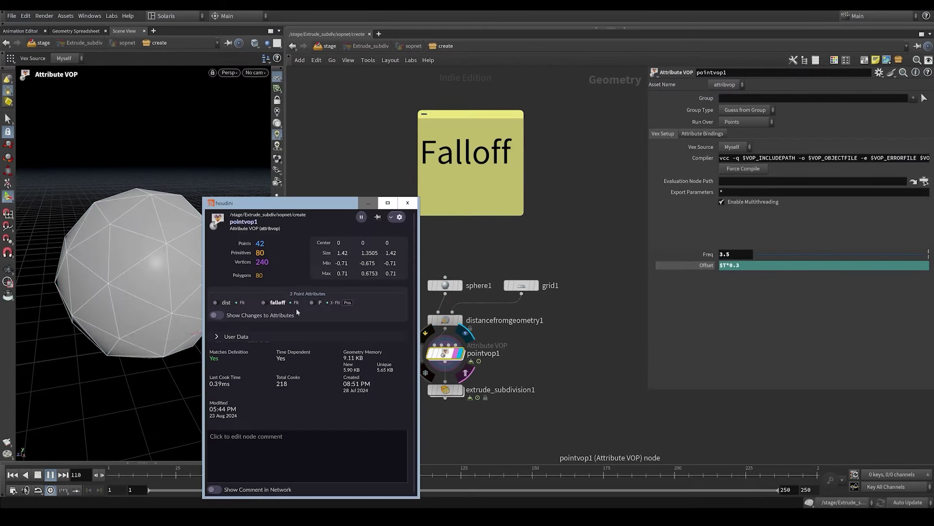
click(265, 303)
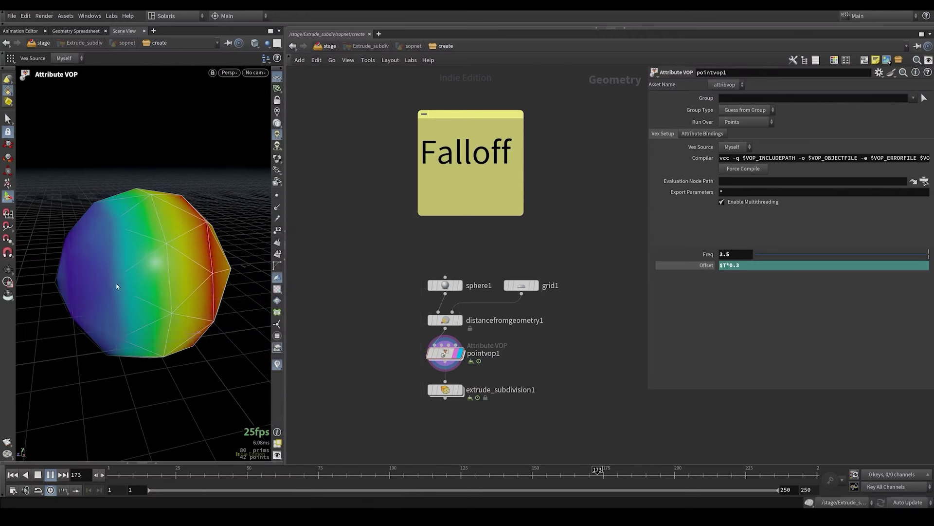
Examine the VOP network inside pointvop1 from the dist bind through the sine and fit nodes to the falloff bind, and return.
double_click(444, 354)
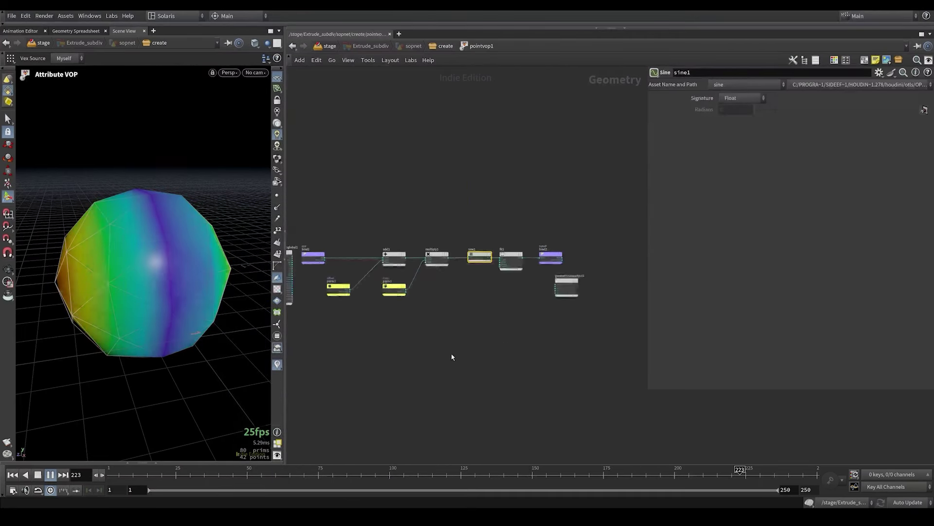
click(361, 266)
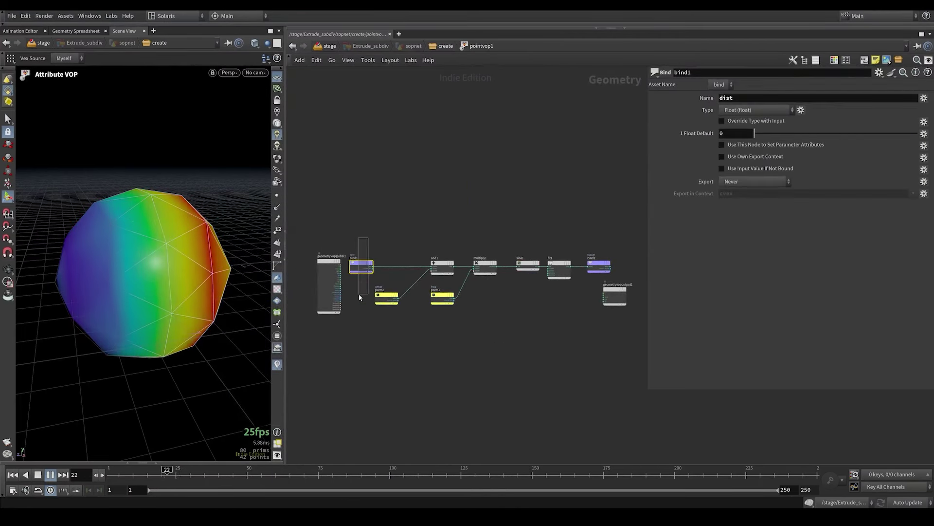
middle_drag(472, 322, 420, 319)
scroll(473, 269, up, 6)
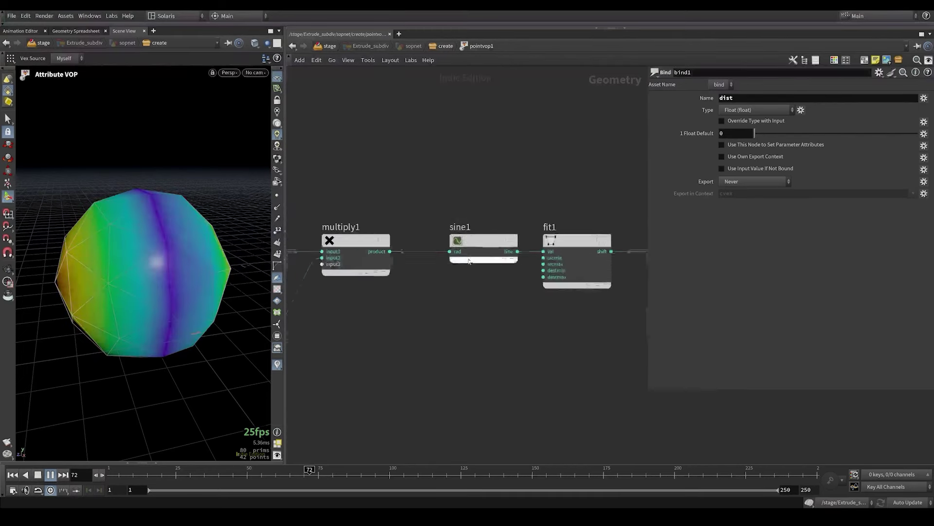
drag(444, 203, 503, 289)
scroll(504, 289, down, 4)
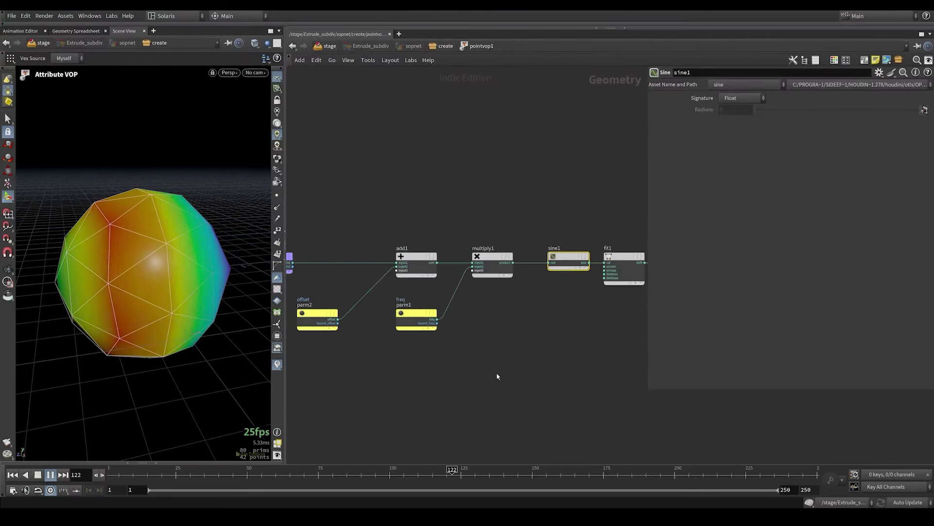
drag(498, 378, 330, 232)
middle_drag(520, 325, 399, 314)
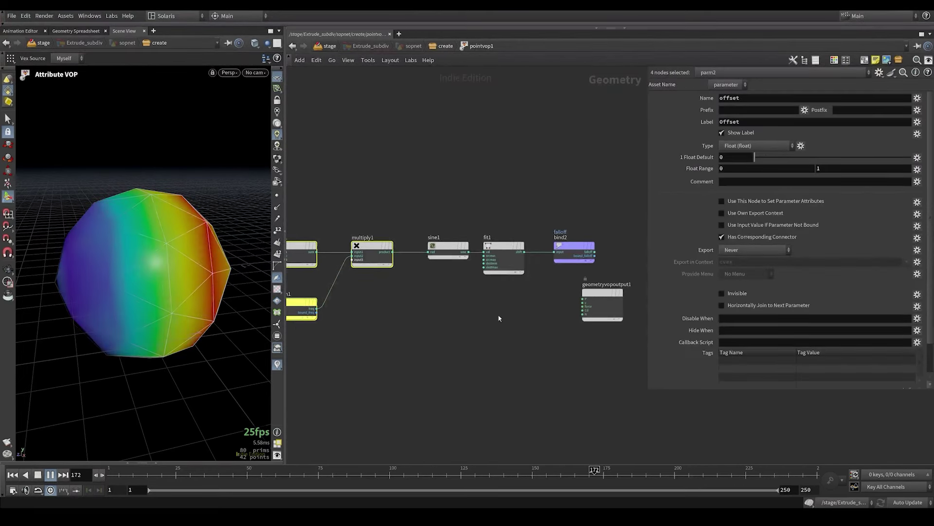
drag(555, 290, 579, 231)
drag(538, 303, 569, 231)
key(u)
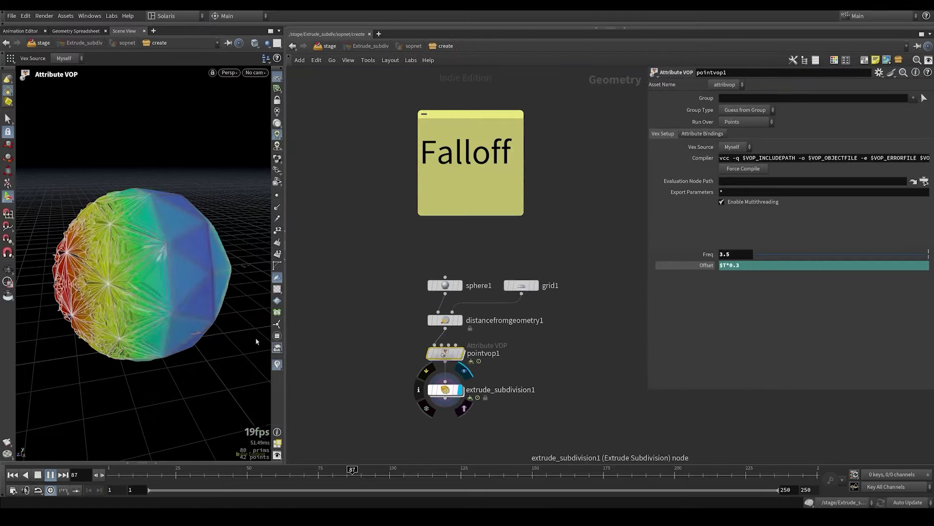
Display extrude_subdivision1 and look closely at the animated extrusion on the sphere.
scroll(117, 263, up, 3)
drag(117, 263, 166, 276)
scroll(163, 258, up, 2)
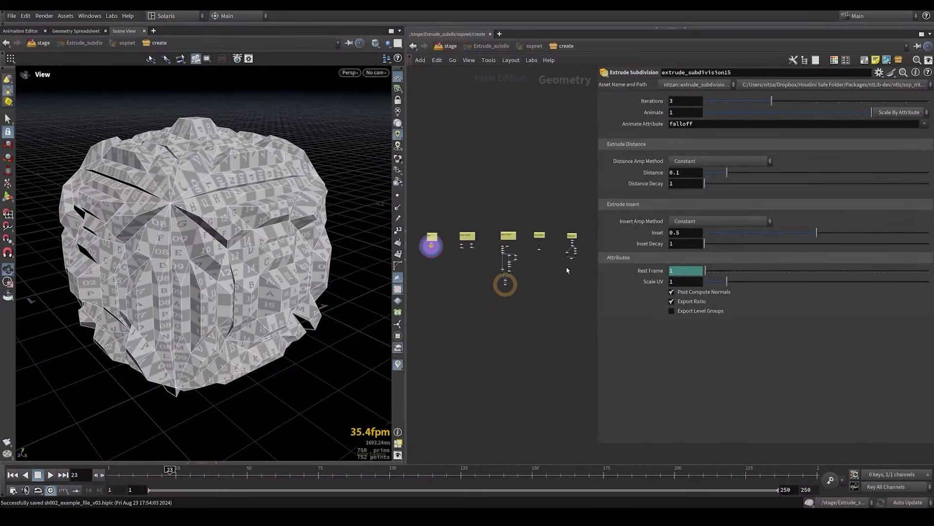
Display extrude_subdivision6 in the Sine Falloff example and play the timeline to watch its animation.
mouse_move(564, 274)
middle_down()
mouse_move(558, 265)
mouse_move(568, 272)
middle_up()
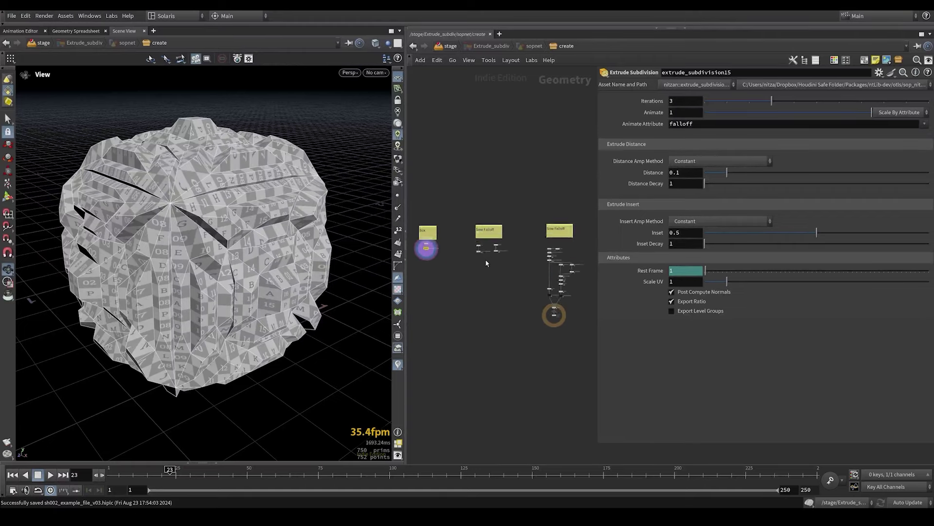
scroll(496, 247, up, 3)
click(496, 253)
scroll(215, 250, down, 5)
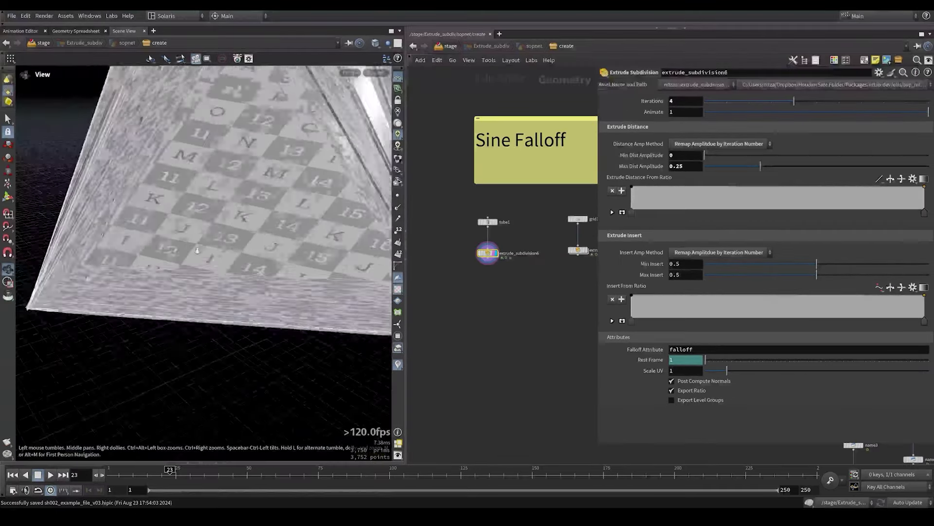
drag(216, 258, 220, 231)
scroll(220, 232, down, 3)
key(Up)
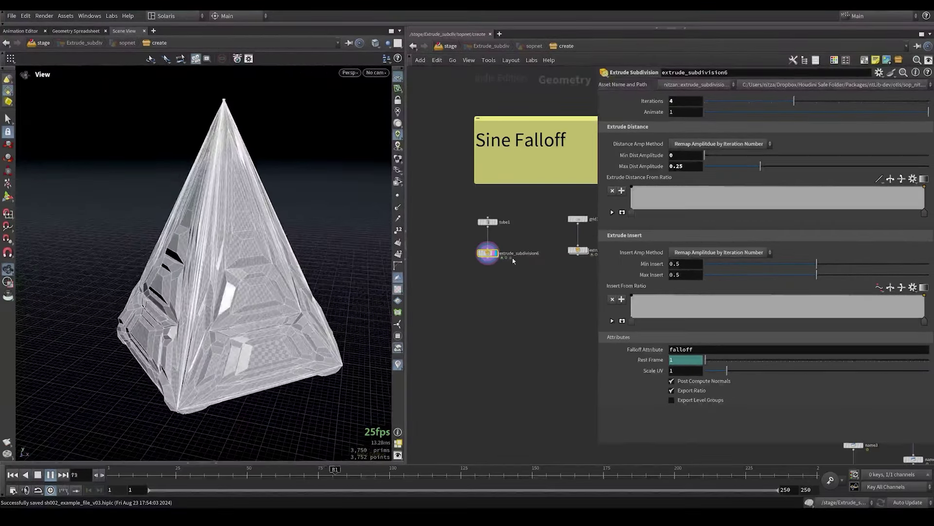
Select and display tube1 to inspect the pyramid feeding the Sine Falloff extrusion.
scroll(475, 251, up, 3)
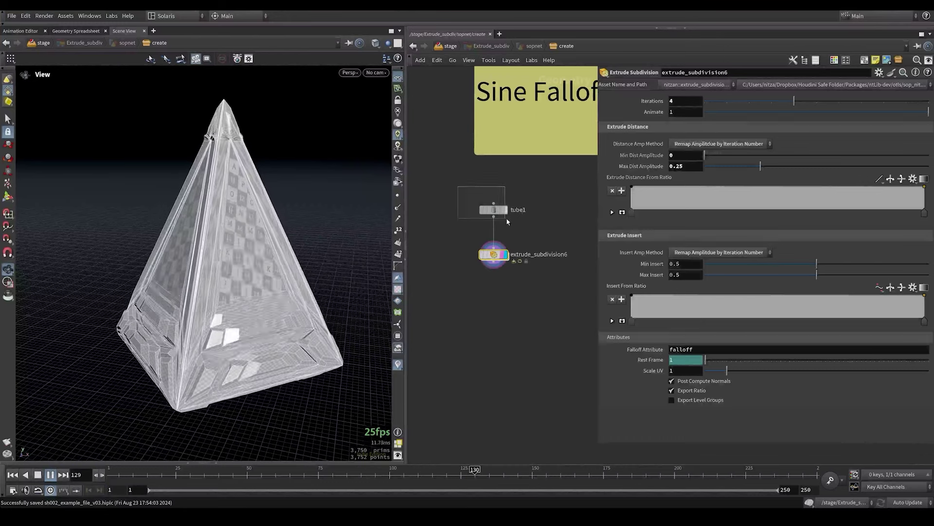
click(493, 209)
scroll(494, 214, up, 2)
click(518, 208)
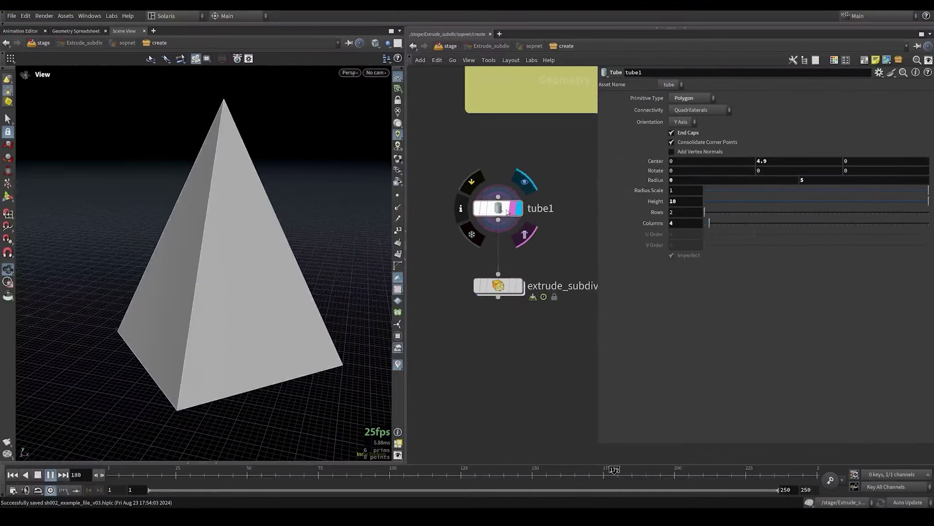
Go inside extrude_subdivision6's modify network and visualize the falloff point attribute of the sine1 wrangle.
double_click(507, 291)
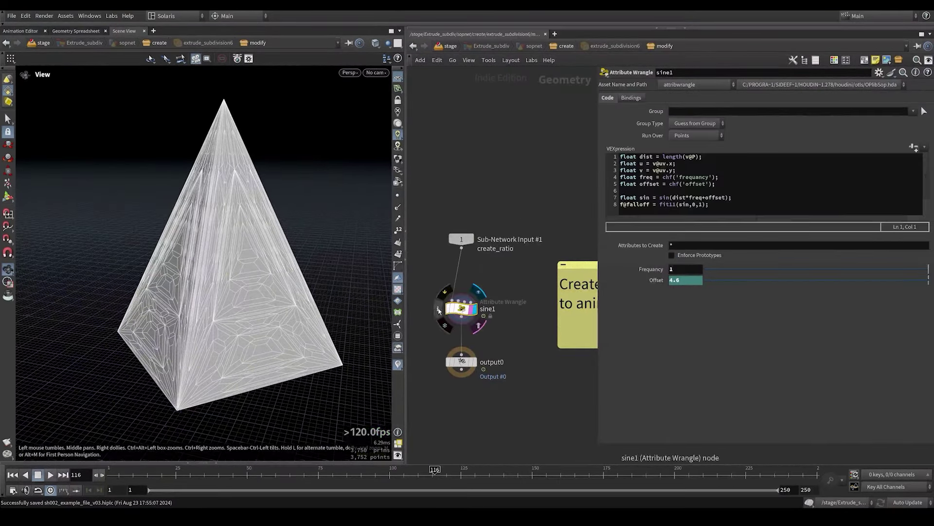
middle_click(456, 309)
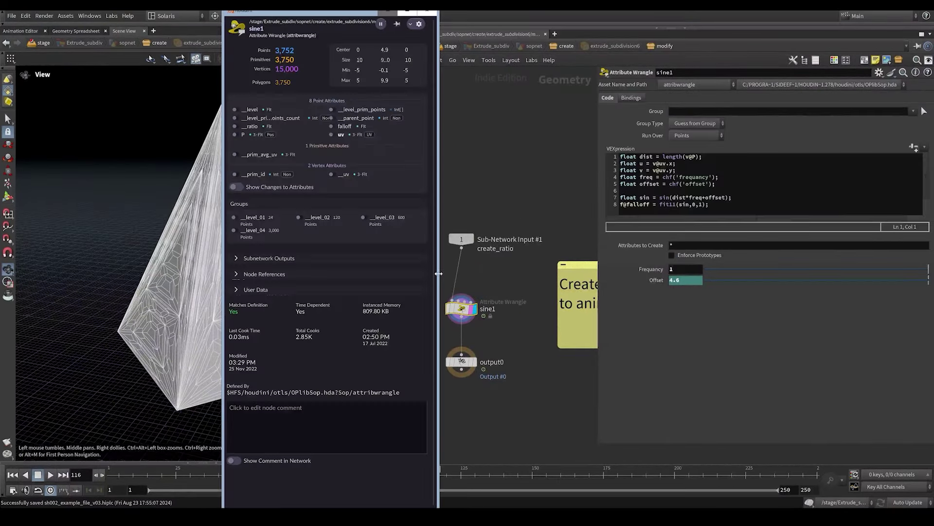
click(332, 127)
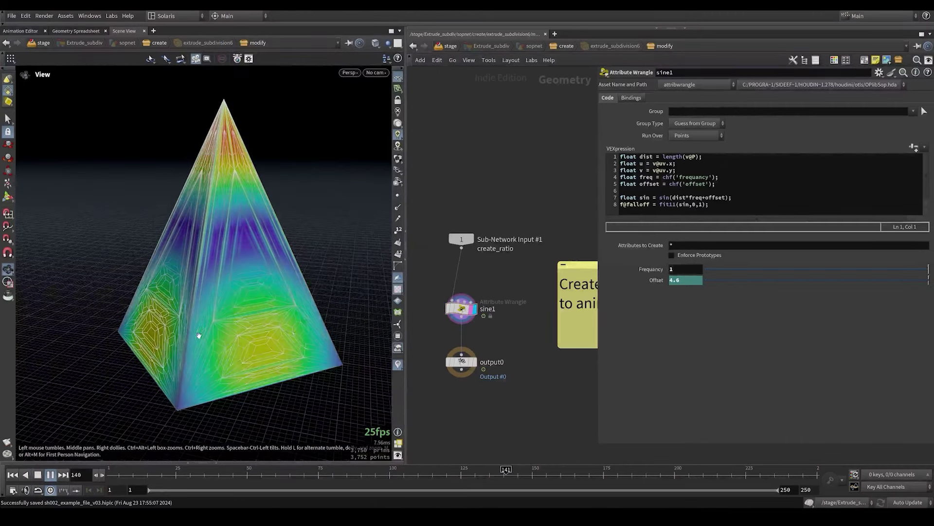
Return to the create network and open the contents of extrude_subdivision4 below grid10.
click(557, 48)
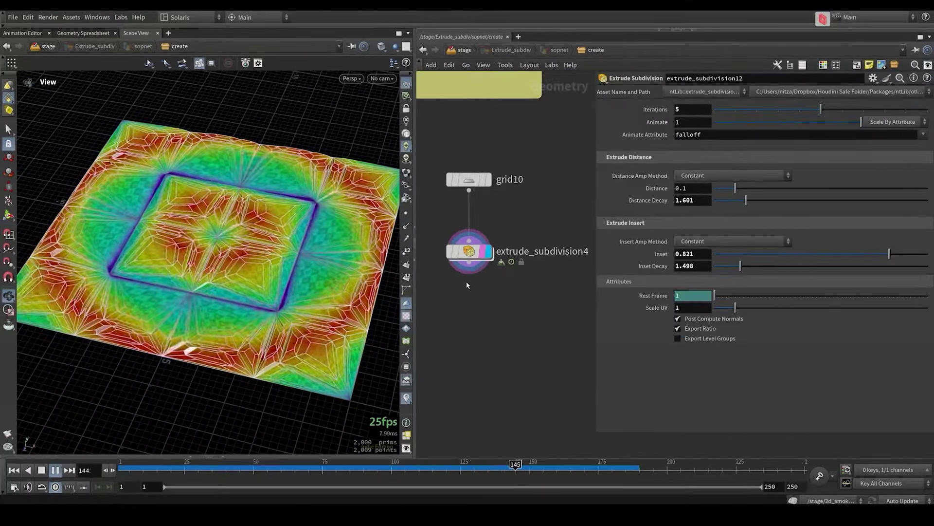
double_click(472, 252)
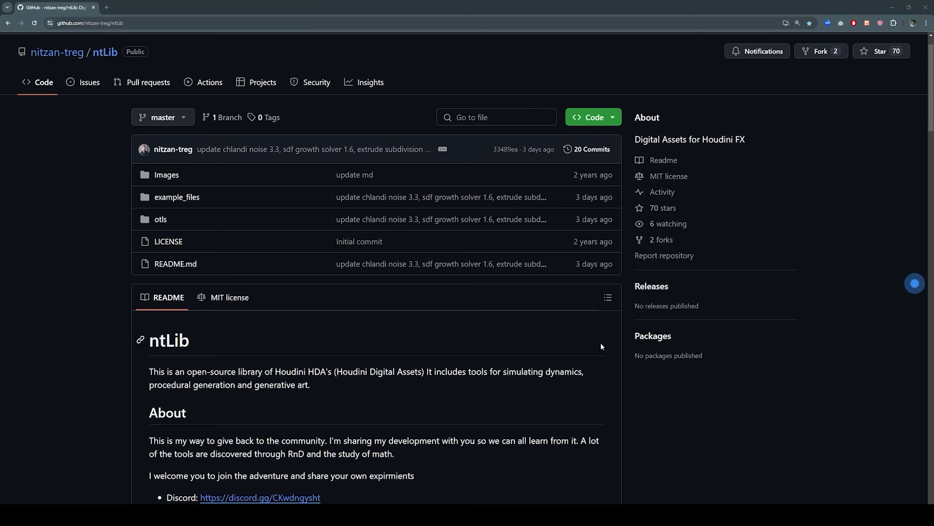
Download the ntLib repository from GitHub as a ZIP archive.
click(594, 119)
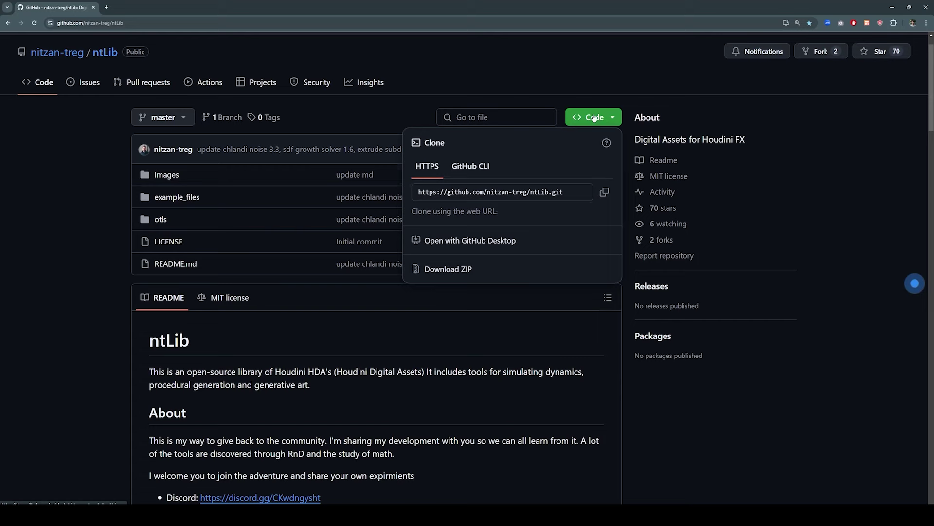
click(457, 269)
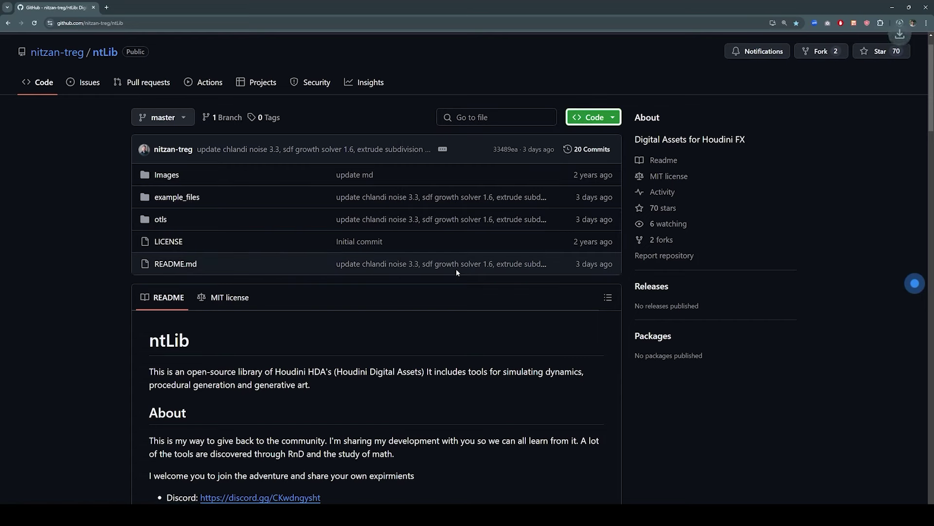